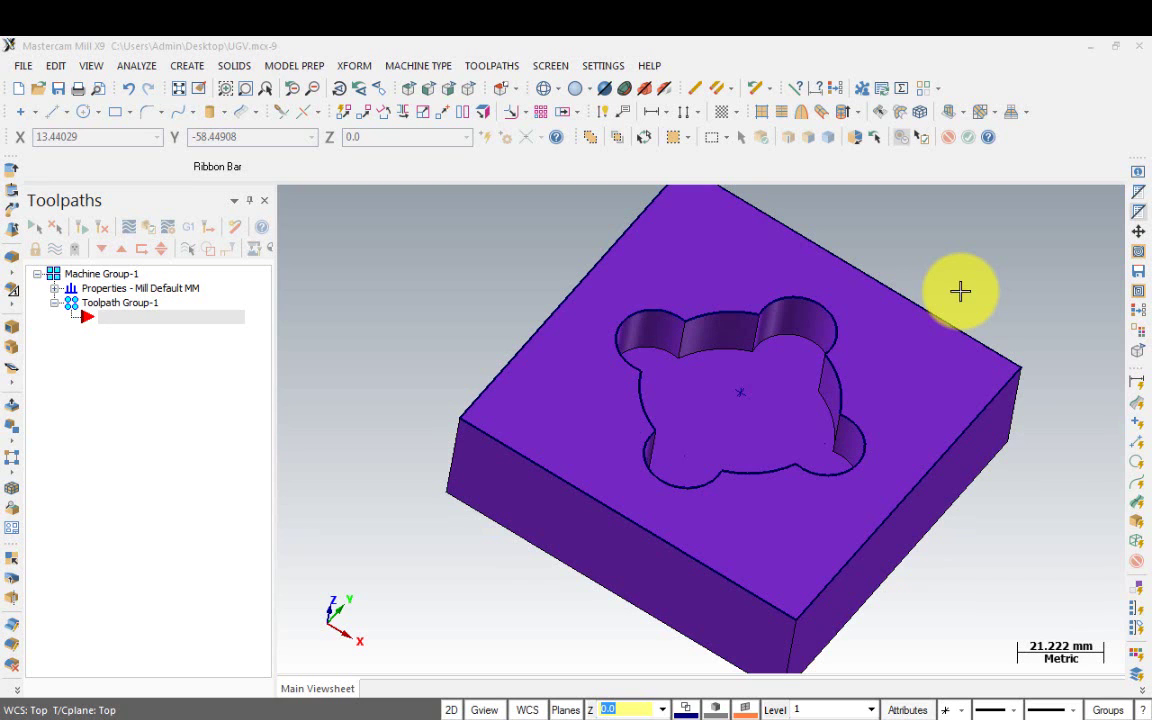
Orbit and zoom the Mastercam view to inspect the pocketed block.
left_click(954, 322)
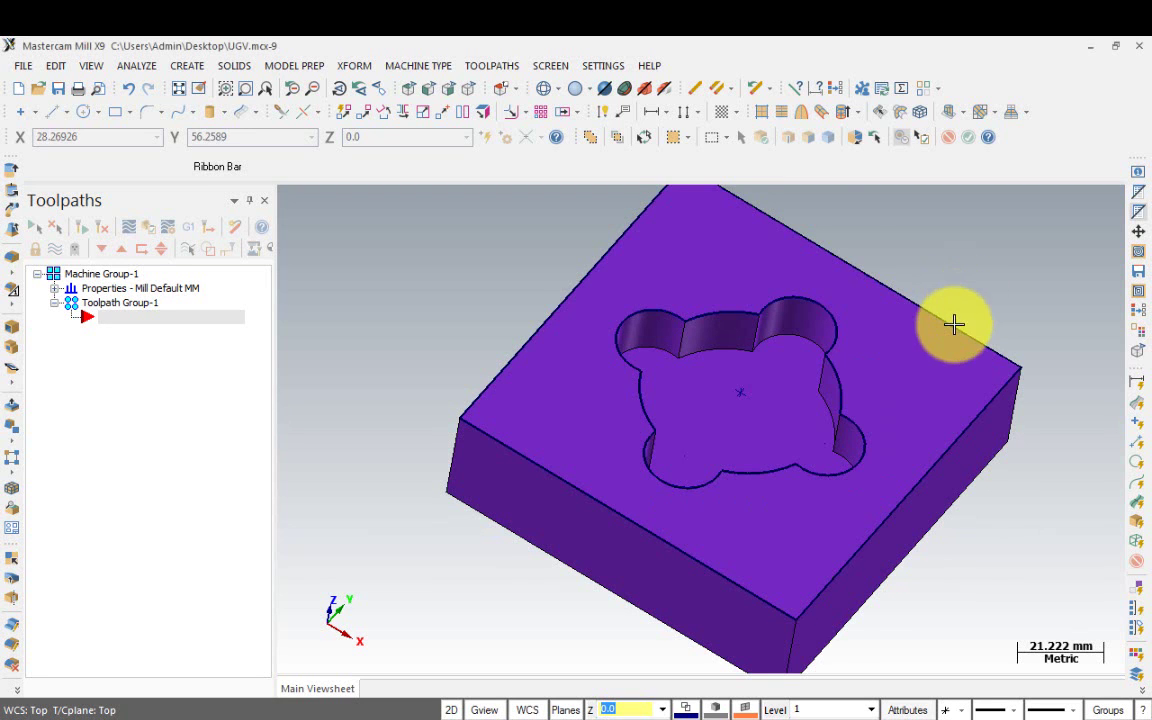
scroll(951, 321, "up", 1)
scroll(823, 432, "down", 1)
scroll(835, 428, "down", 1)
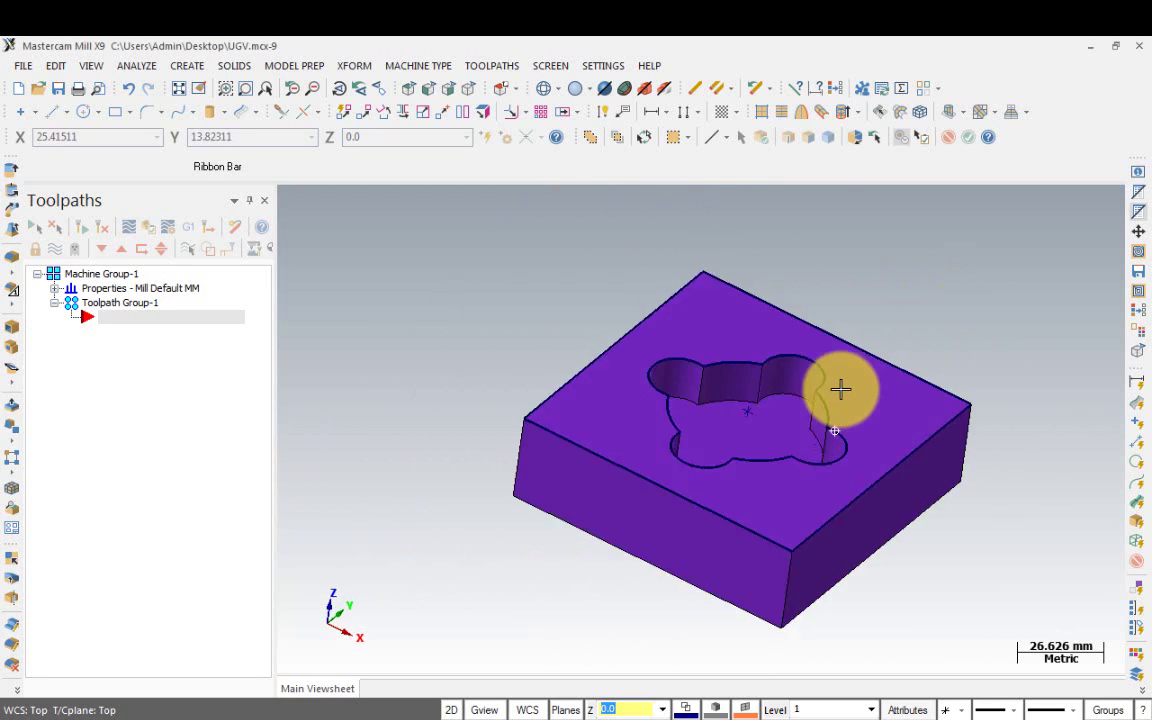
mouse_move(840, 389)
middle_mouse_down()
mouse_move(779, 373)
mouse_move(802, 396)
mouse_move(949, 329)
mouse_move(635, 514)
middle_mouse_up()
scroll(661, 489, "up", 2)
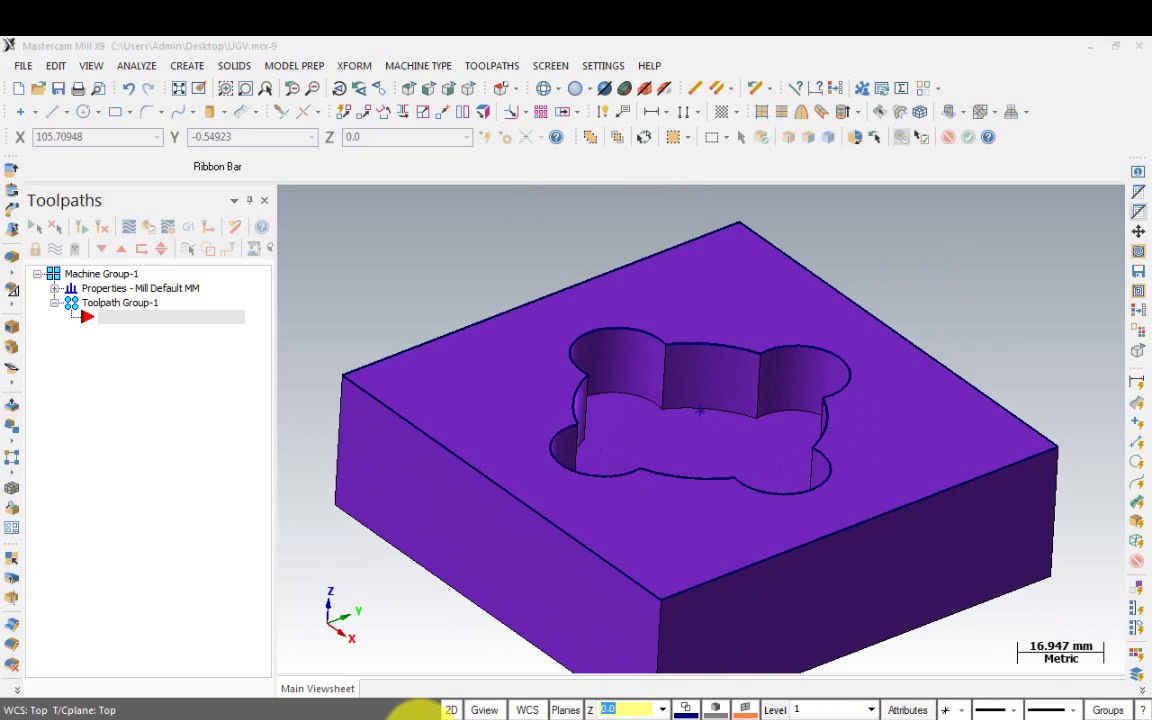
Read through the Notepad lines and append 'MASTERCAM X9' to the third line, then minimise Notepad.
left_click(420, 712)
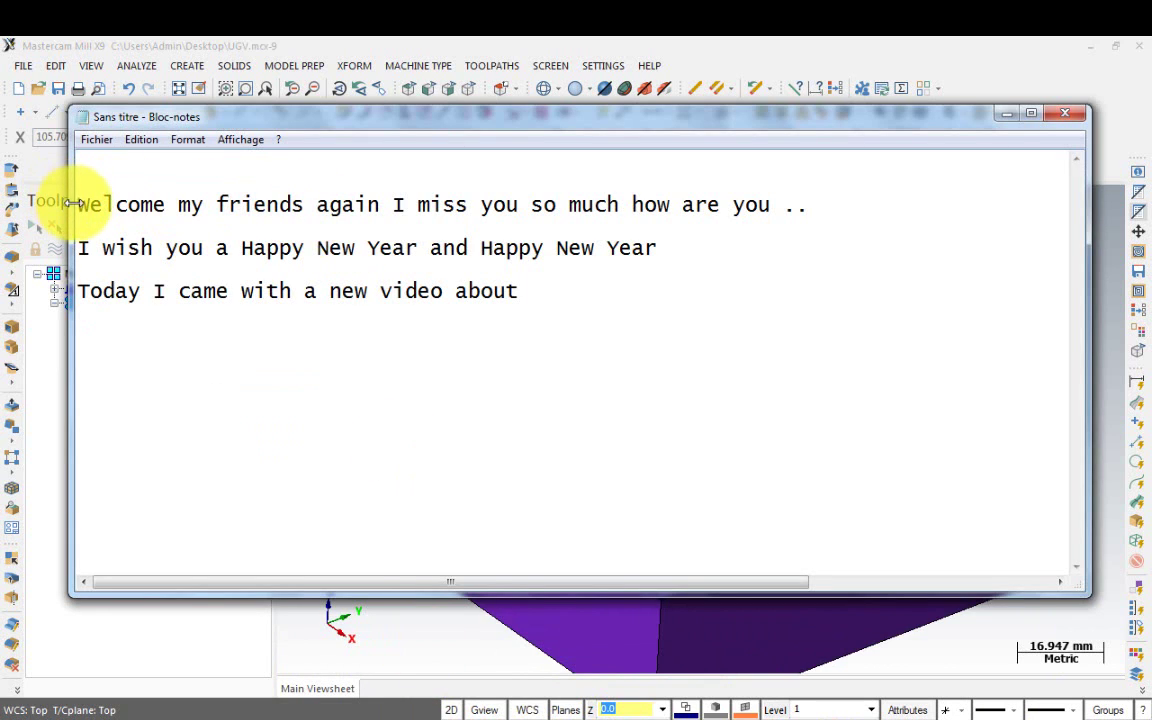
left_click_drag(80, 205, 768, 204)
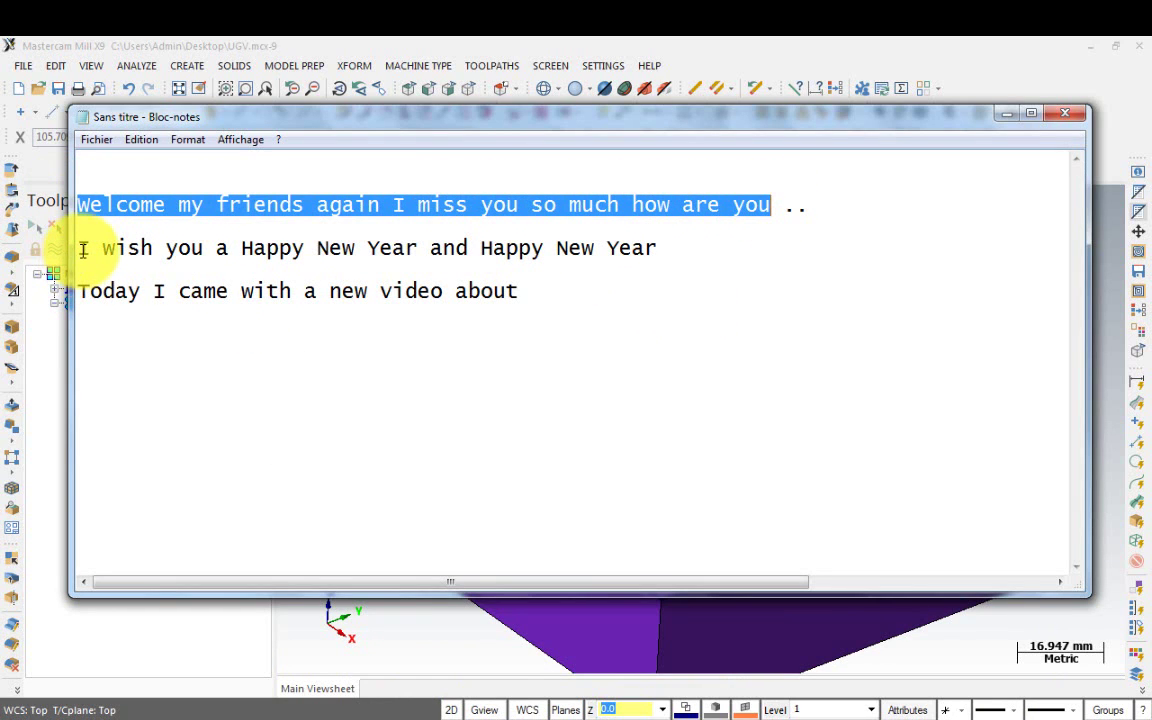
left_click_drag(78, 247, 663, 249)
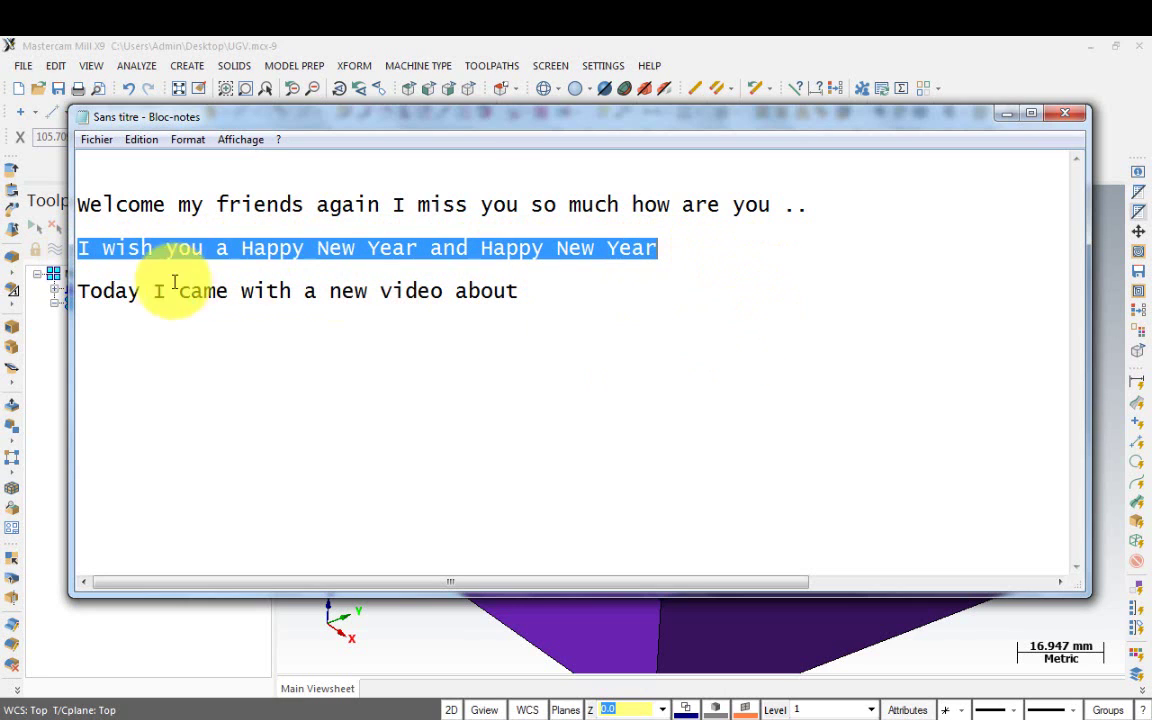
left_click_drag(80, 290, 532, 290)
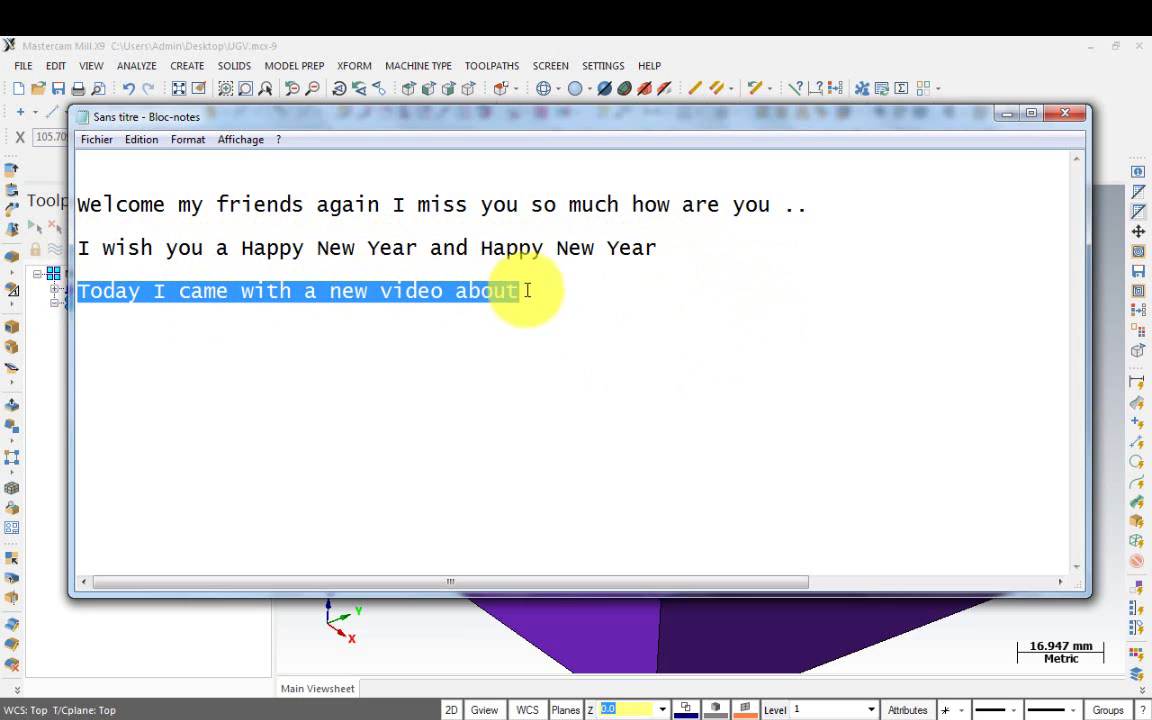
left_click(545, 291)
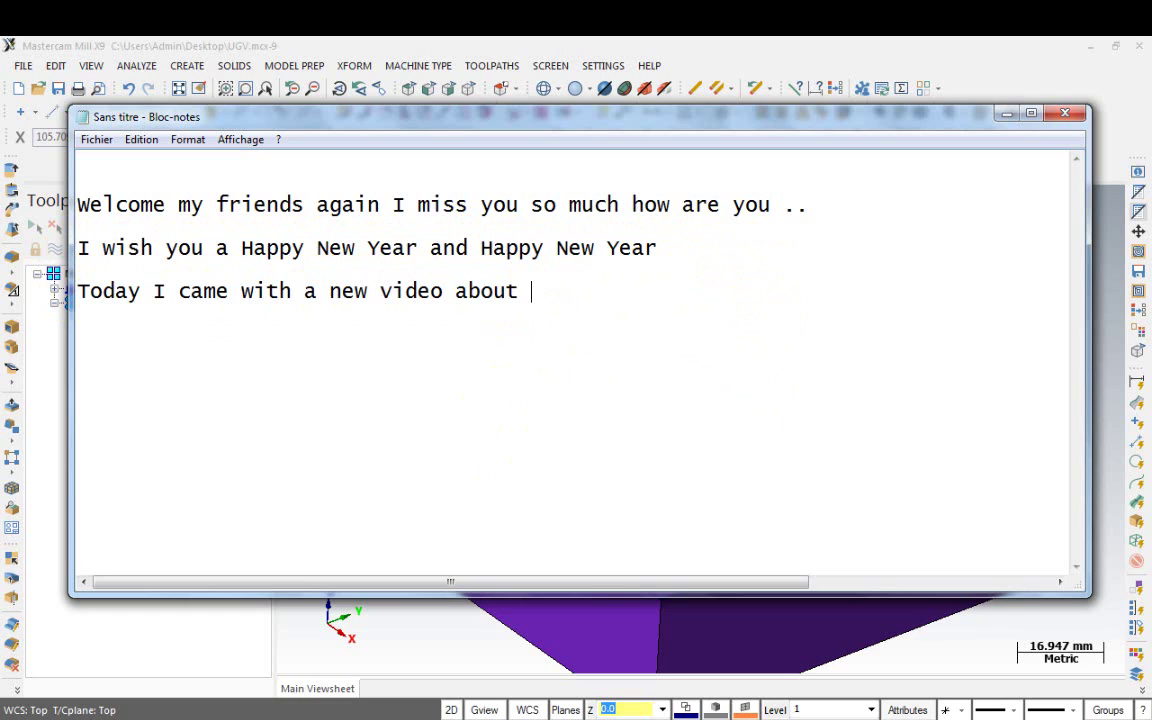
type("MASTERCAM X9")
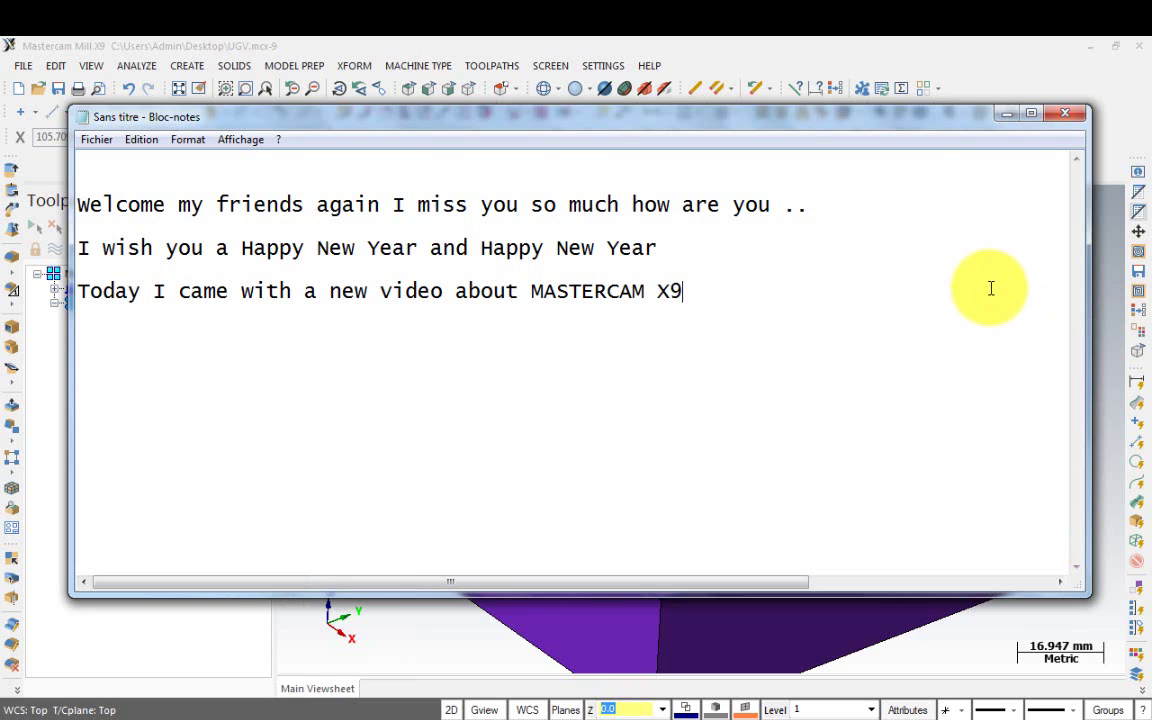
left_click(1005, 113)
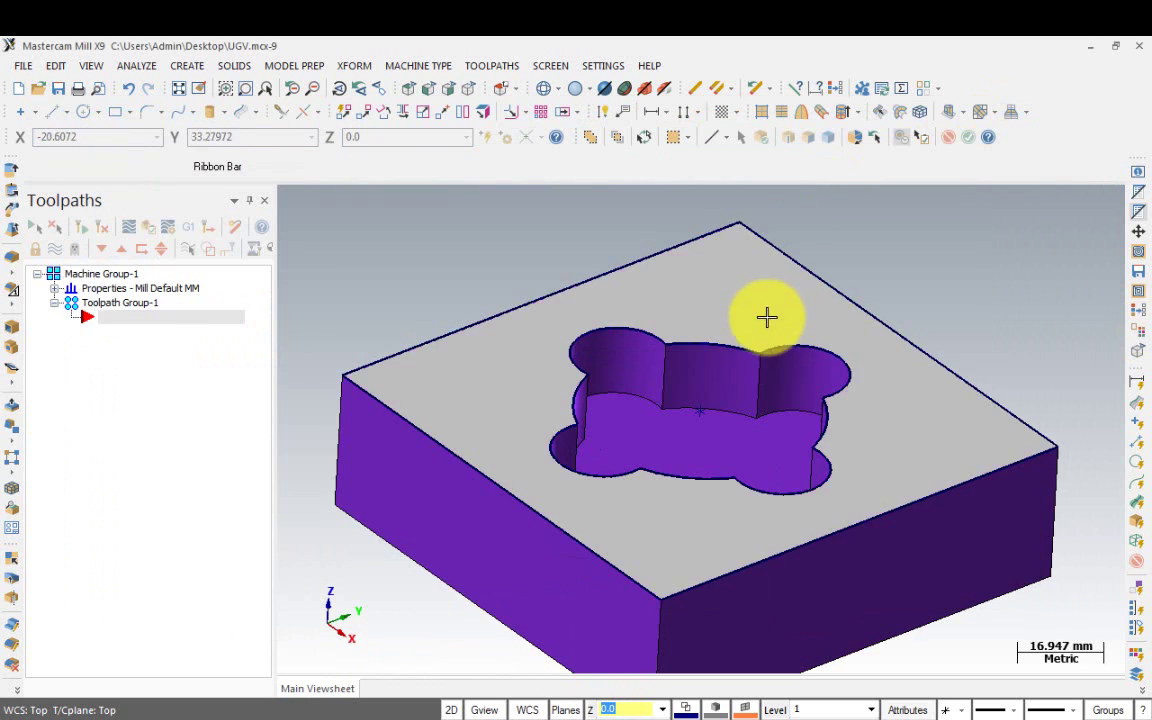
Switch the clover block to Top view and display the TOOLPATHS menu.
scroll(767, 314, "down", 2)
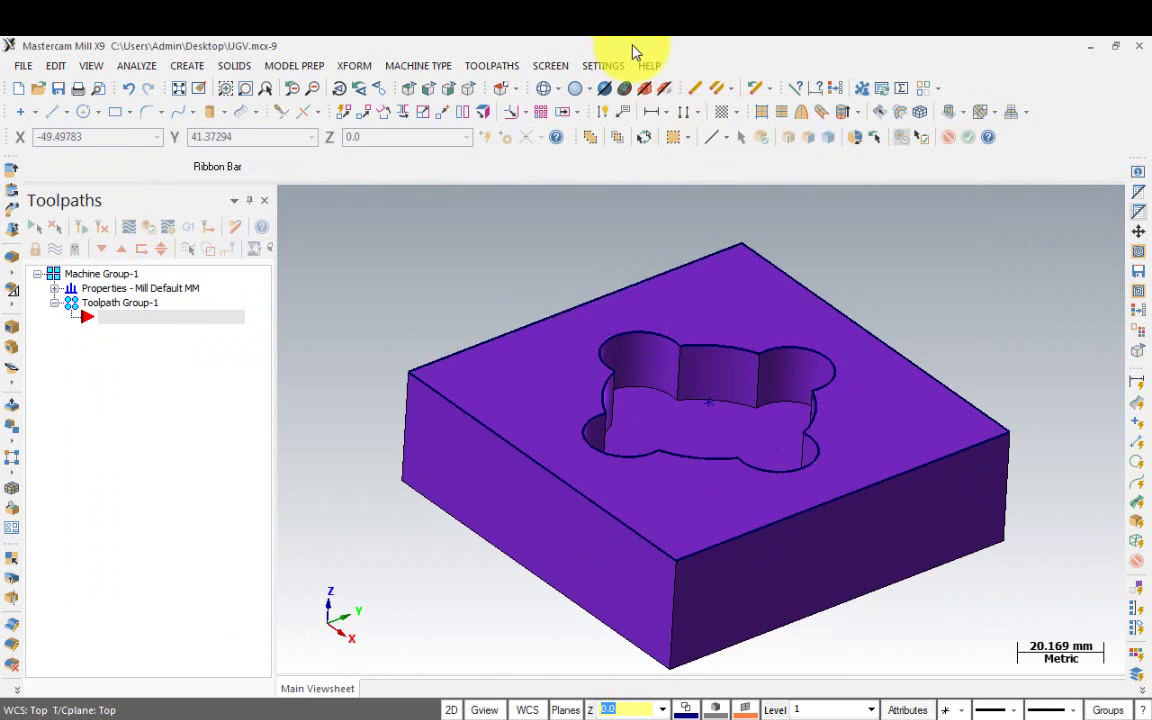
left_click(408, 88)
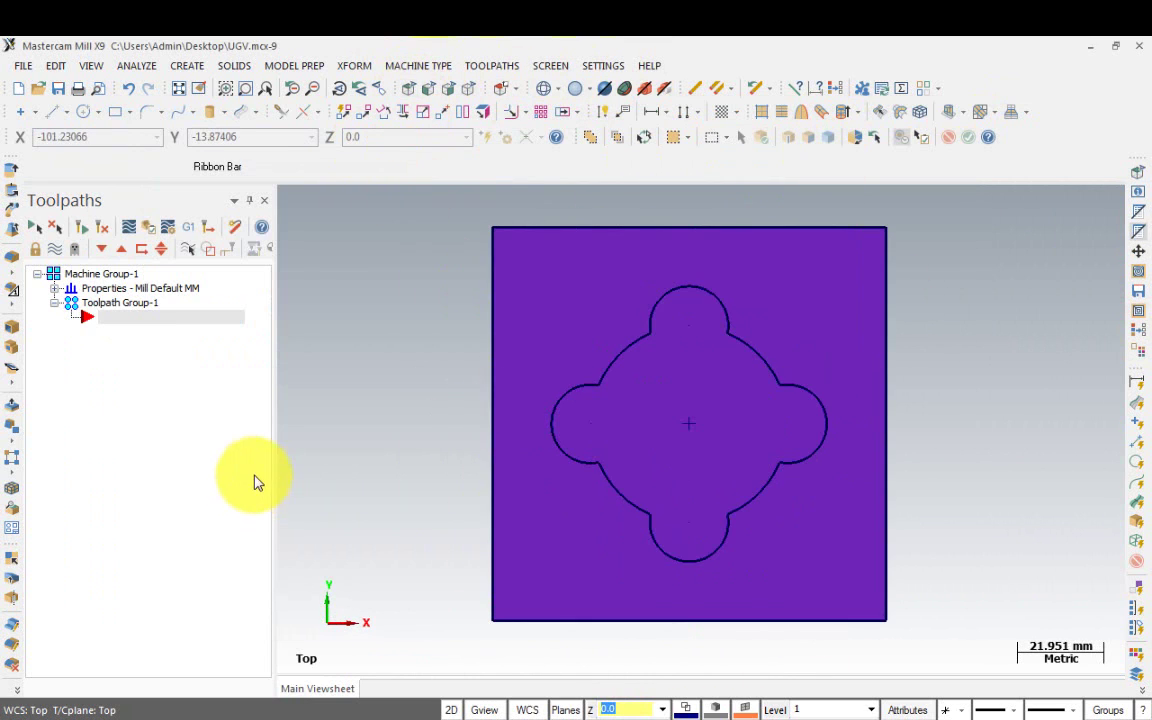
left_click(501, 77)
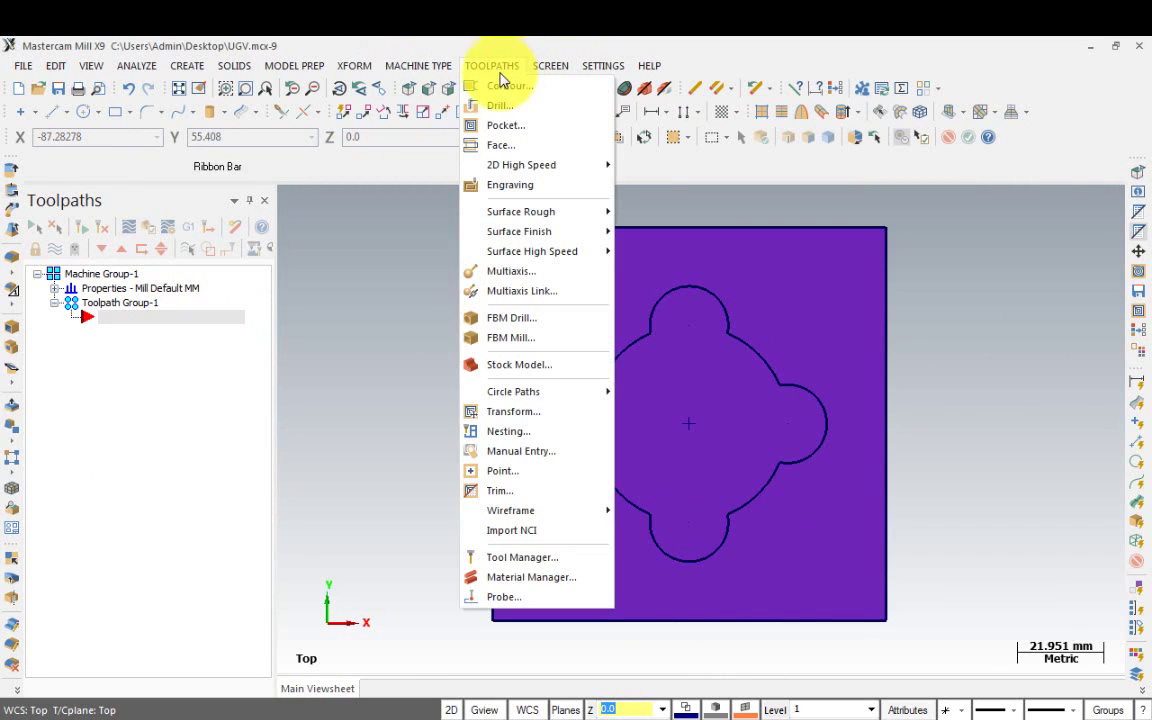
Create a Pocket toolpath with NC name UGV, chaining the clover contour as its boundary.
left_click(498, 126)
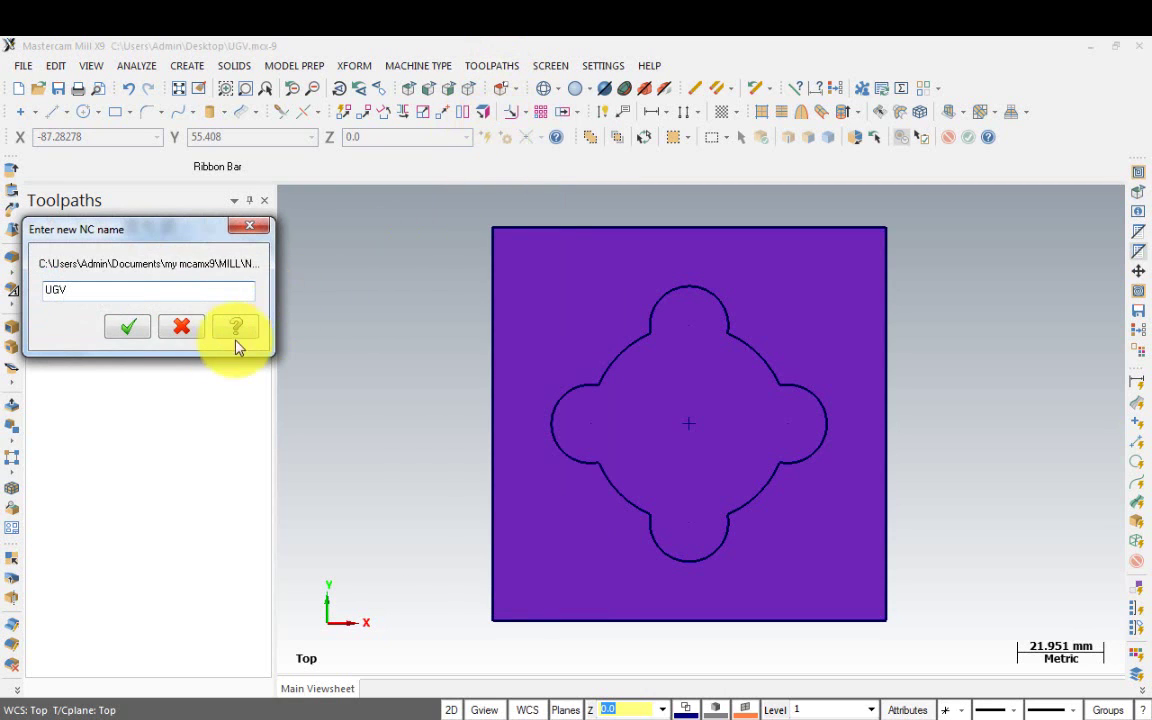
left_click(128, 327)
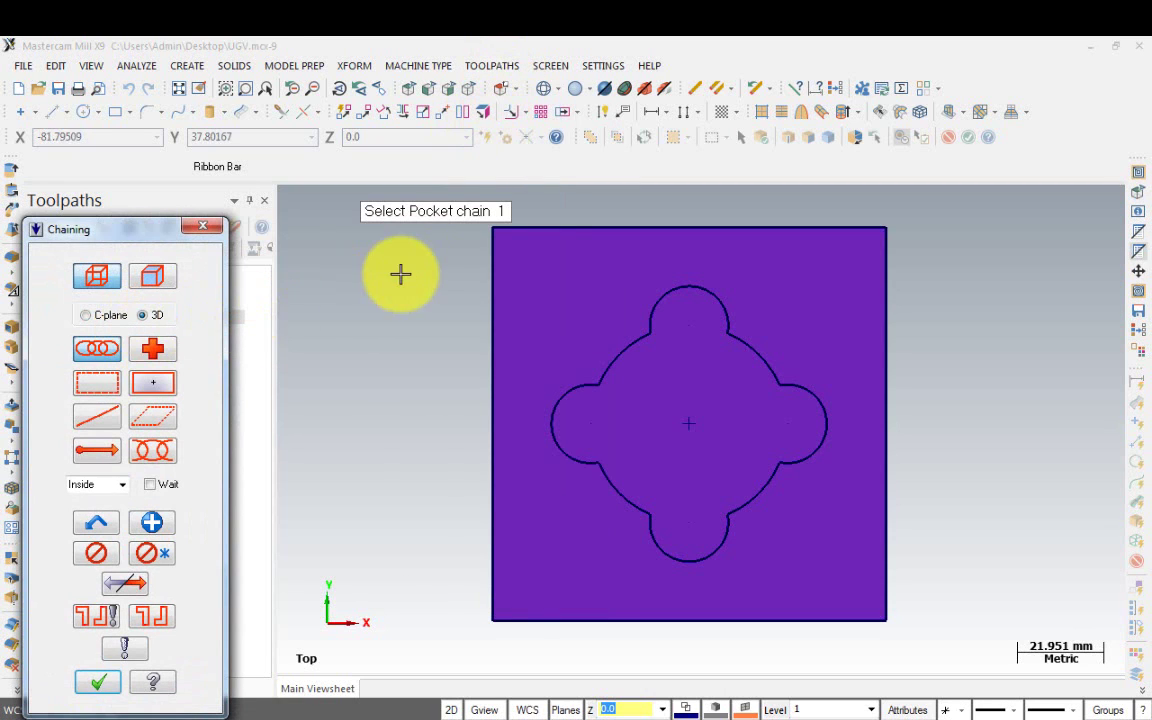
left_click(632, 347)
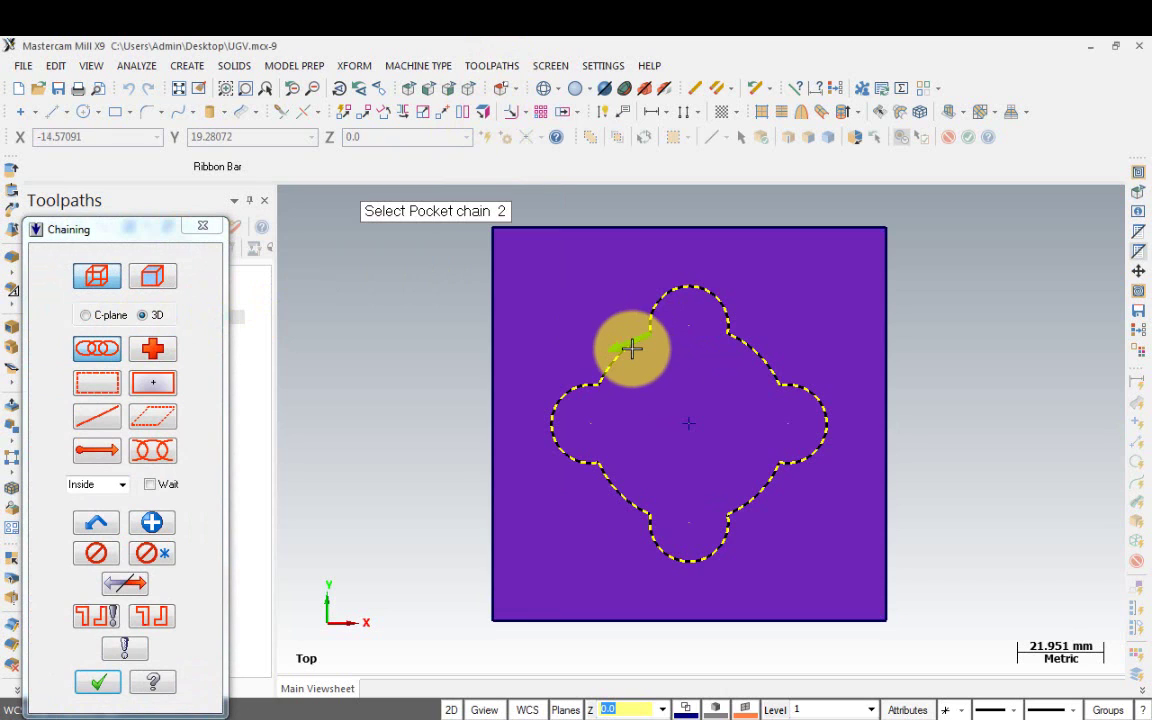
left_click(99, 684)
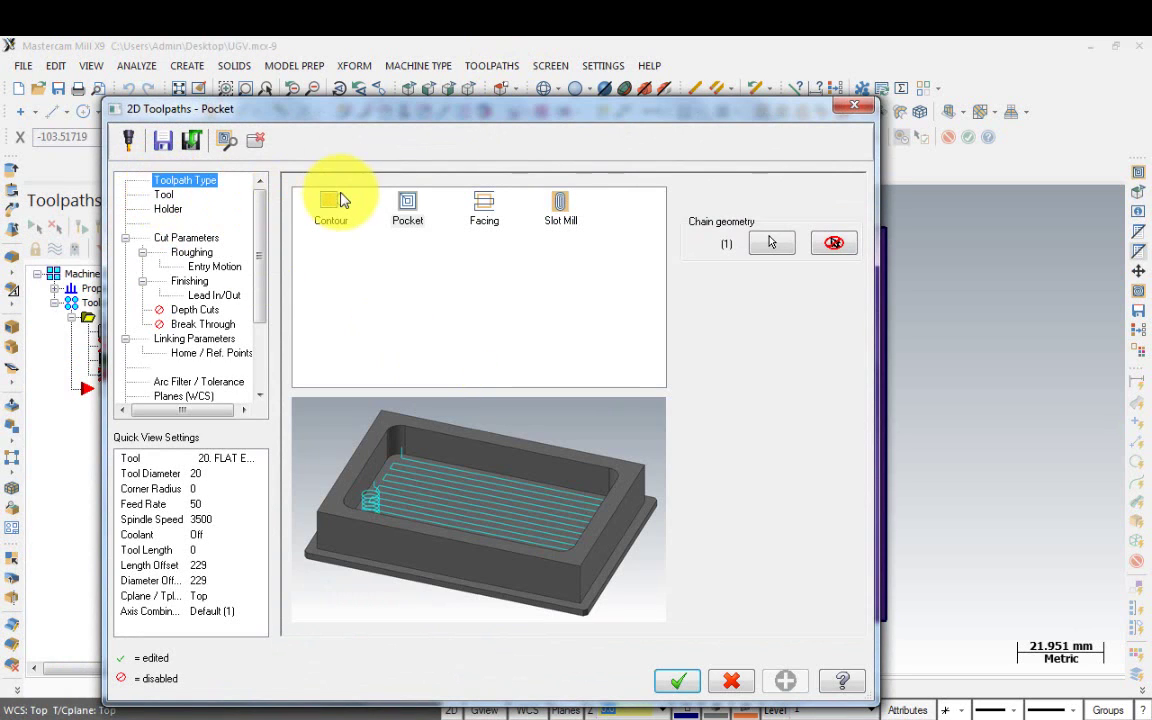
Pick the 12 mm flat endmill, tool 472, from the library filtered to 12.0 diameter.
left_click(164, 195)
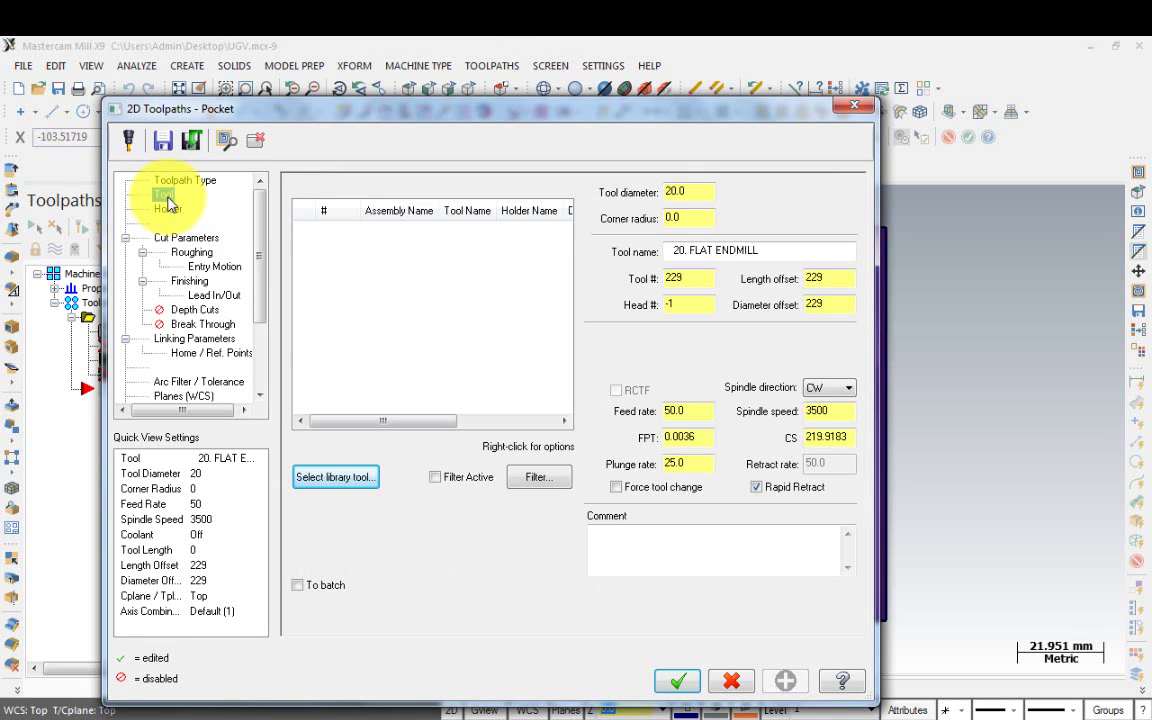
left_click(348, 484)
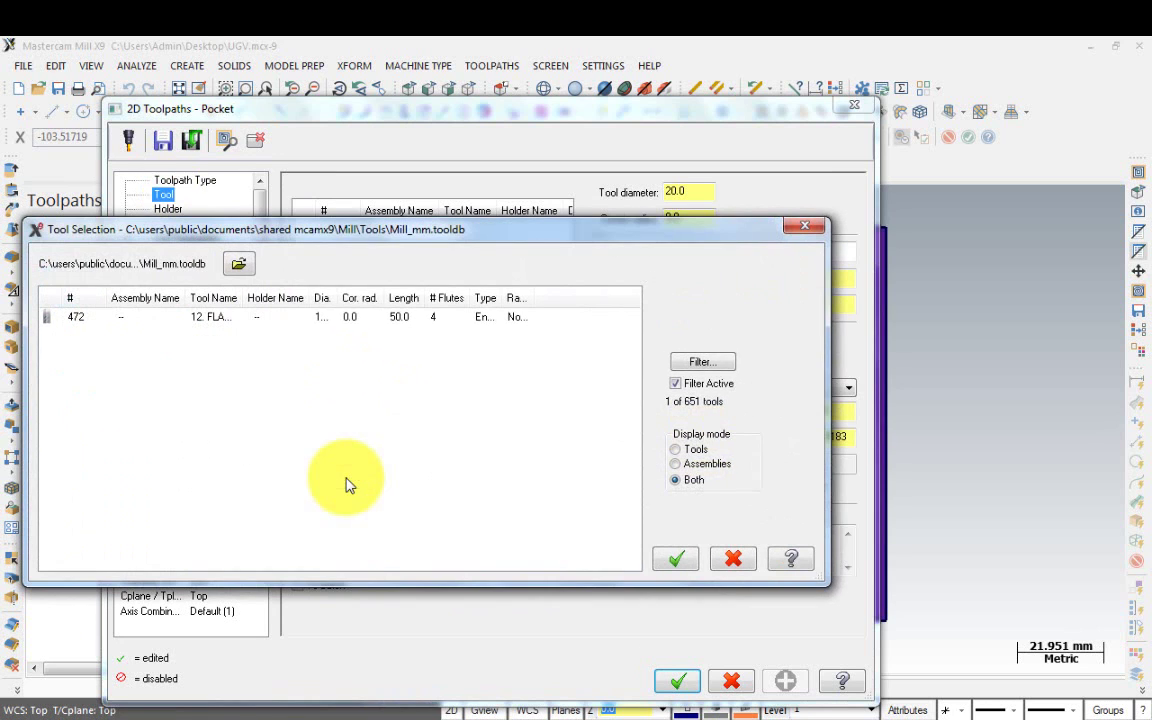
left_click(705, 363)
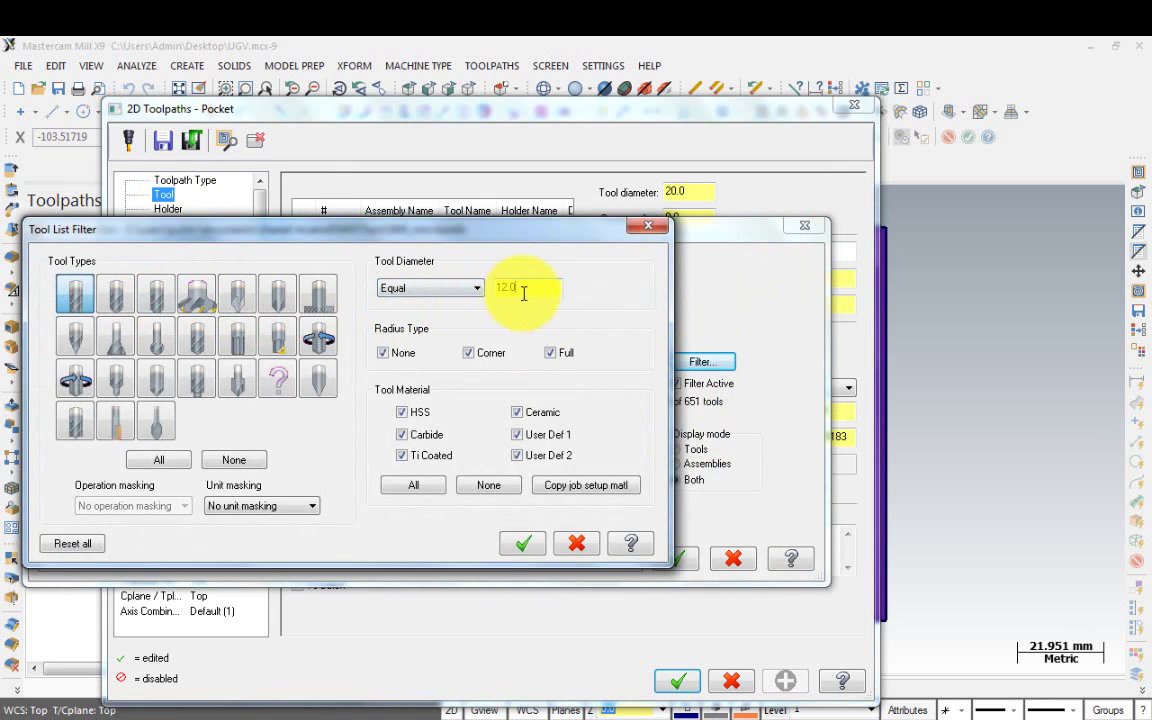
double_click(507, 290)
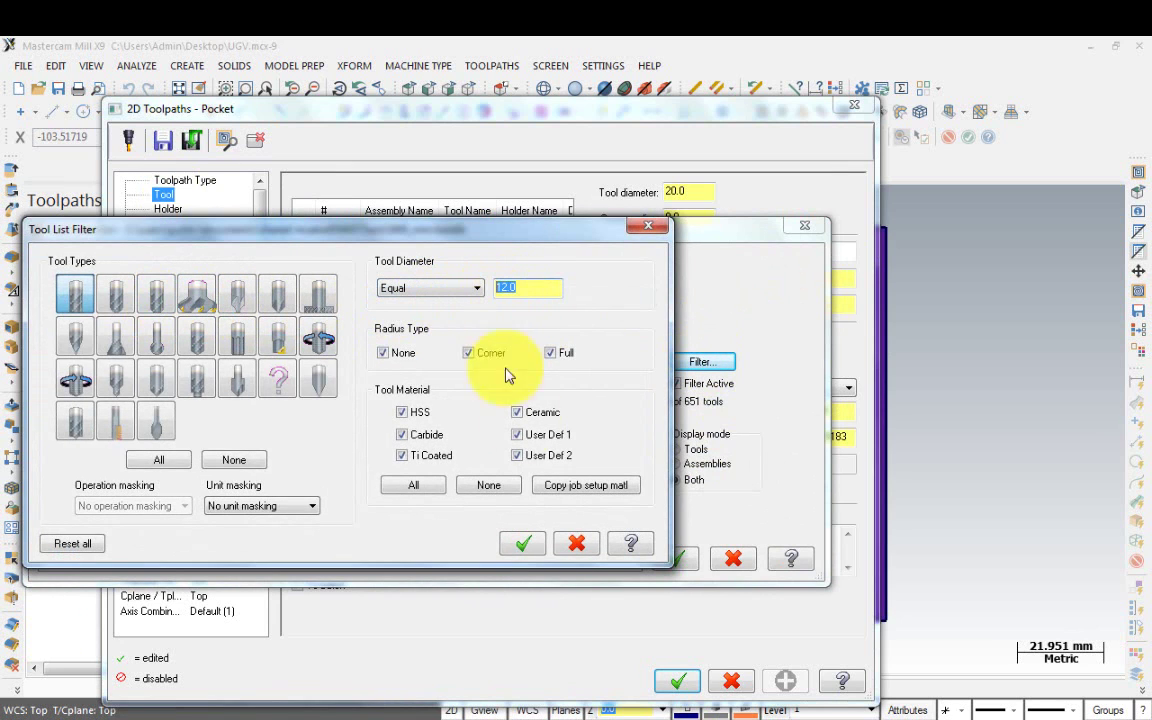
left_click(512, 551)
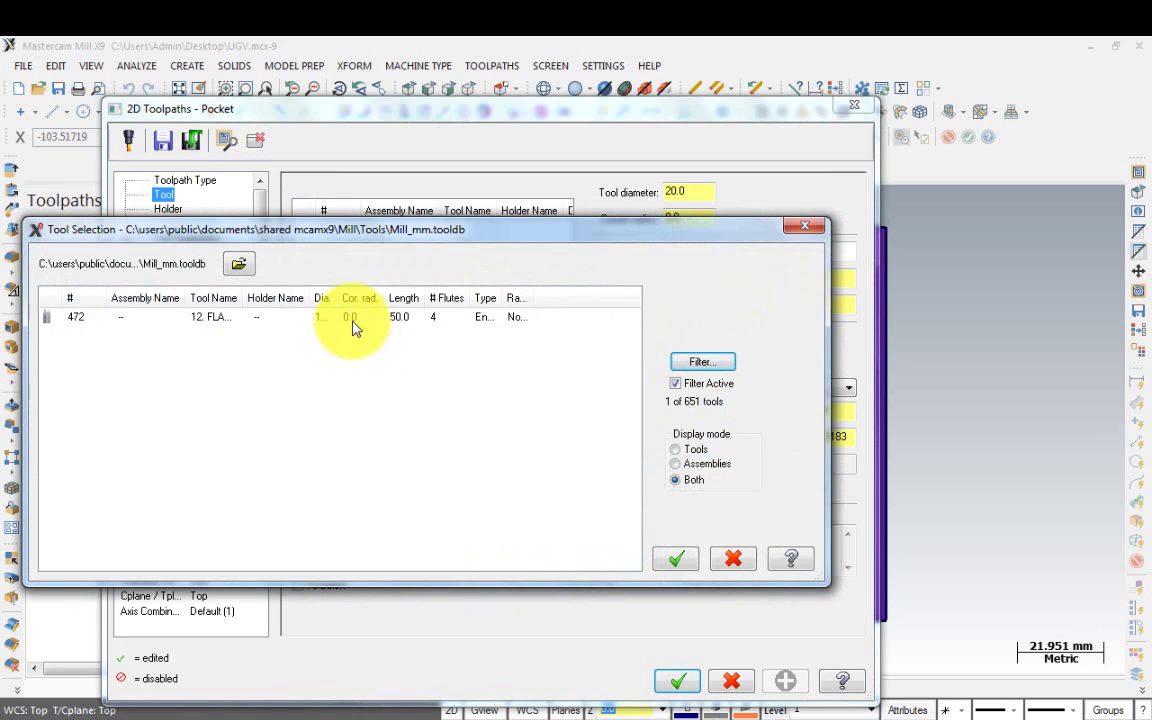
left_click(335, 316)
left_click(676, 557)
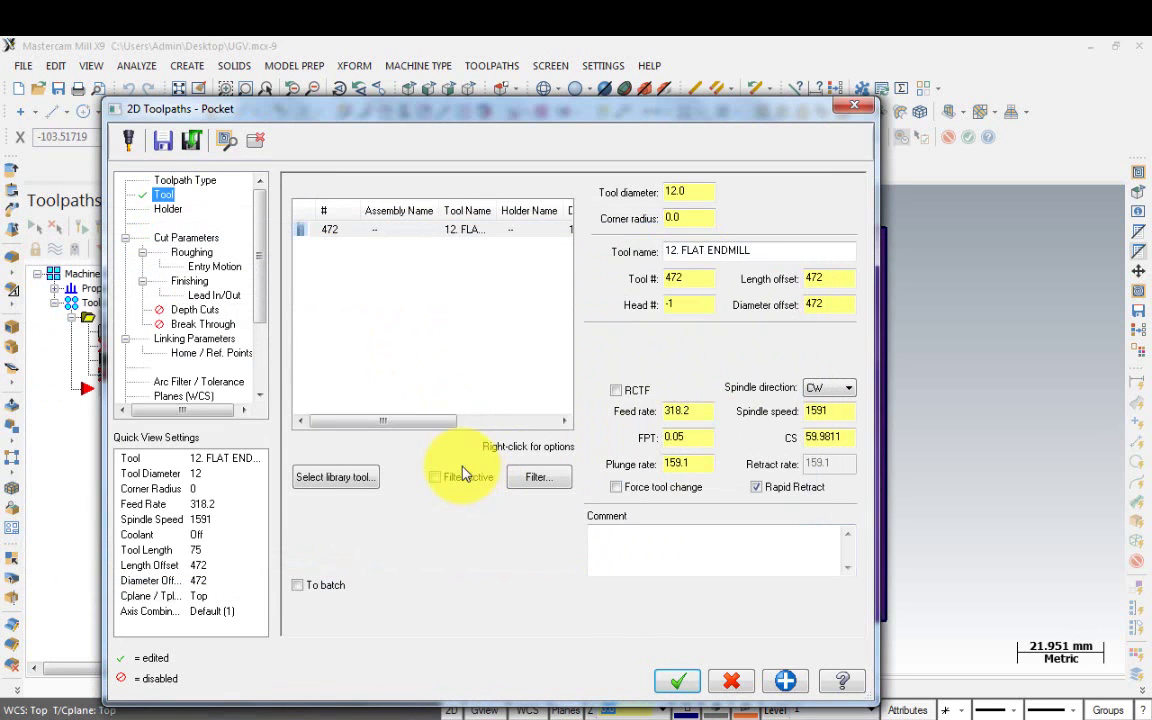
Set tool number and offsets to 1, spindle speed 6500 and feed rate 5000.
double_click(685, 280)
type("1")
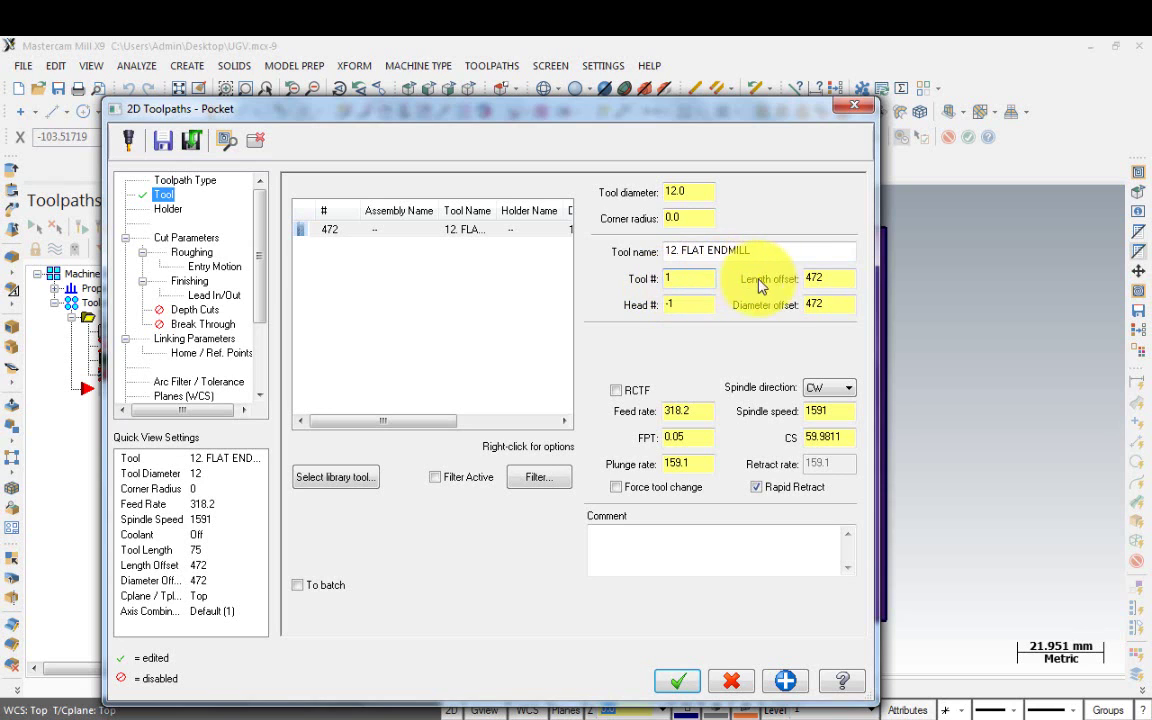
double_click(826, 278)
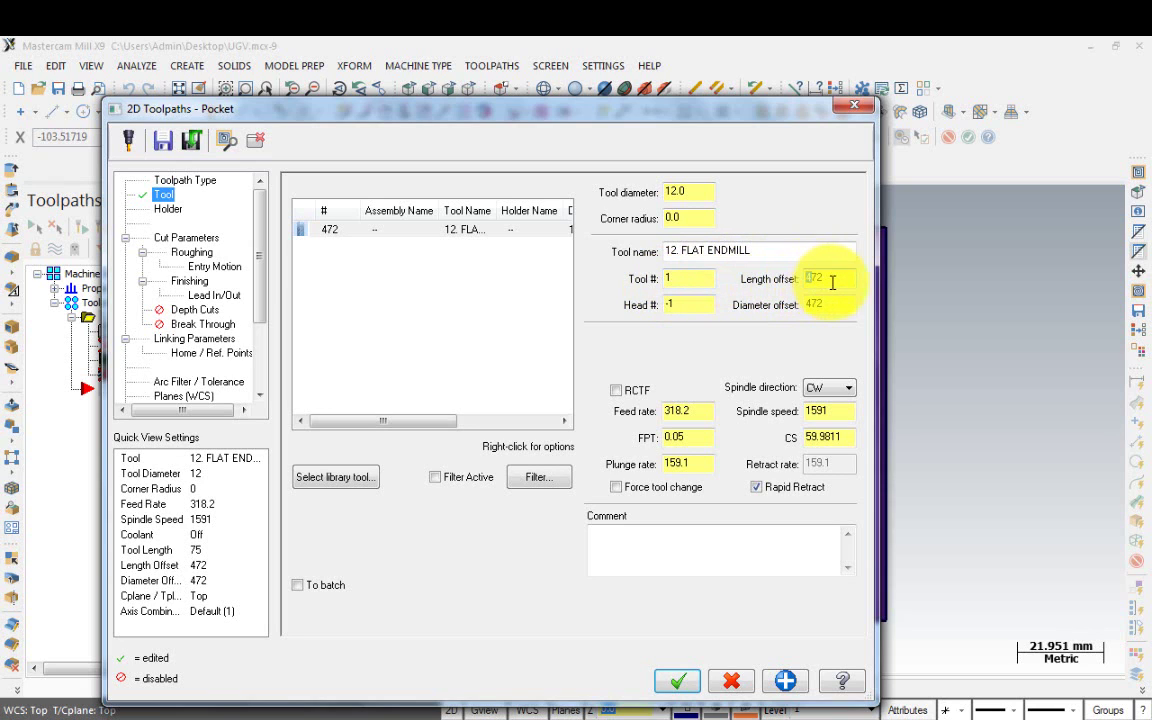
type("1")
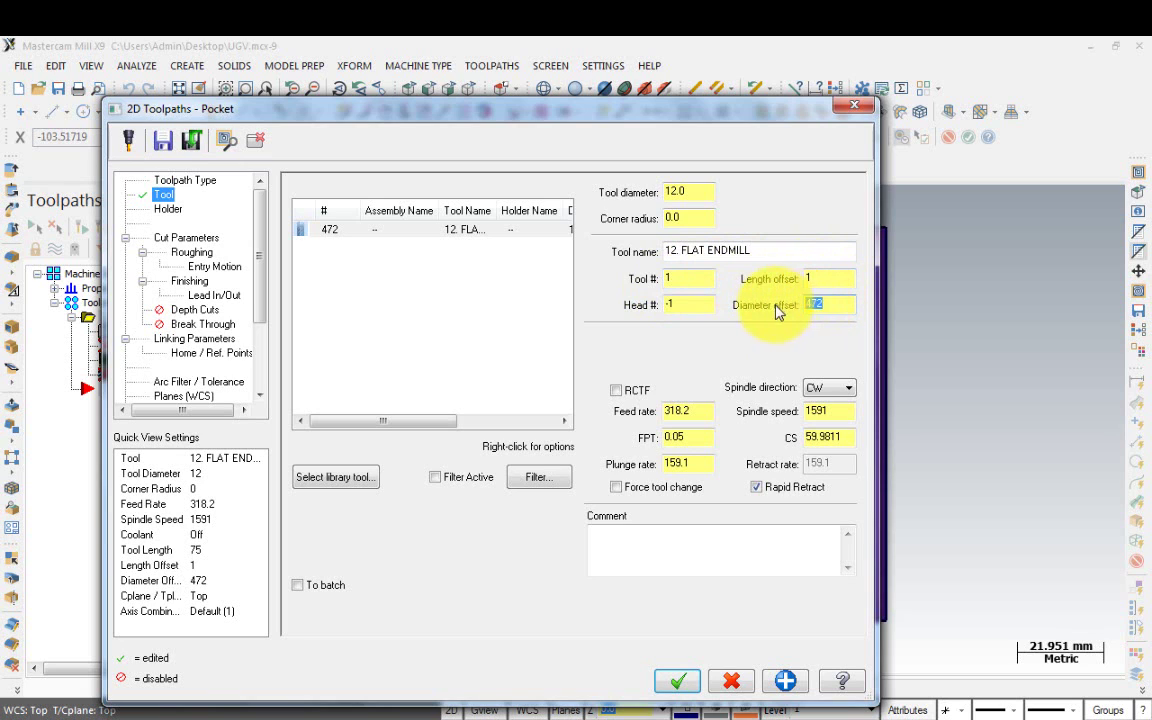
type("1")
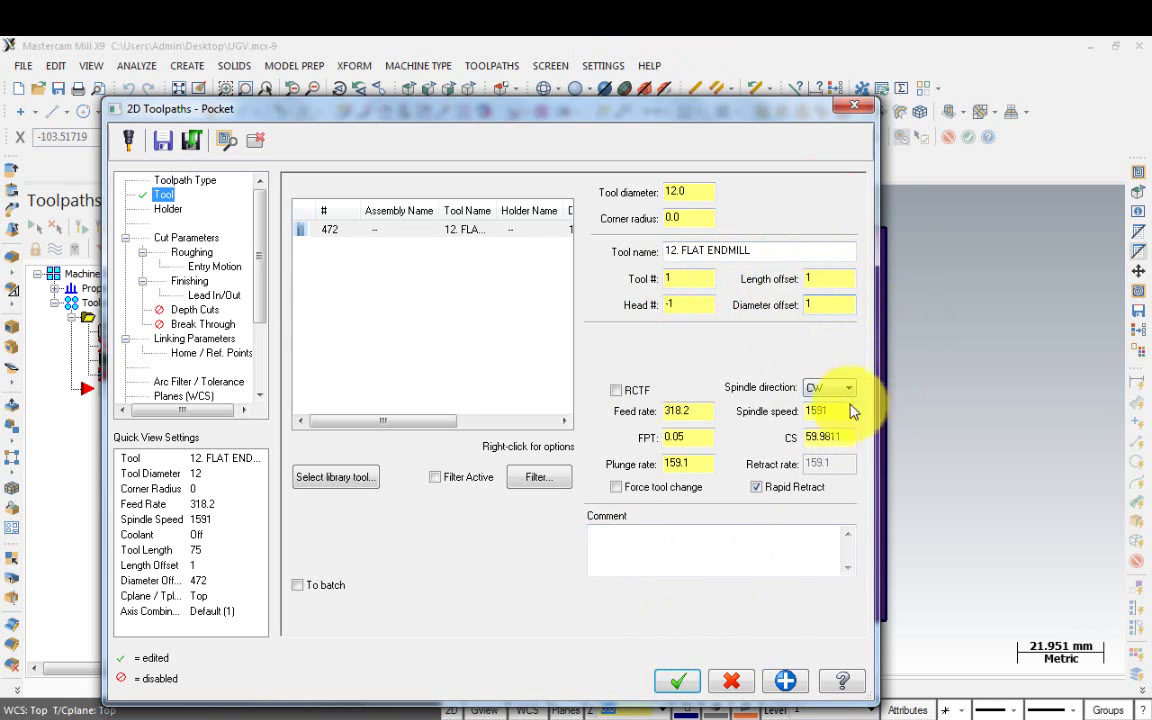
left_click_drag(830, 413, 794, 413)
type("65")
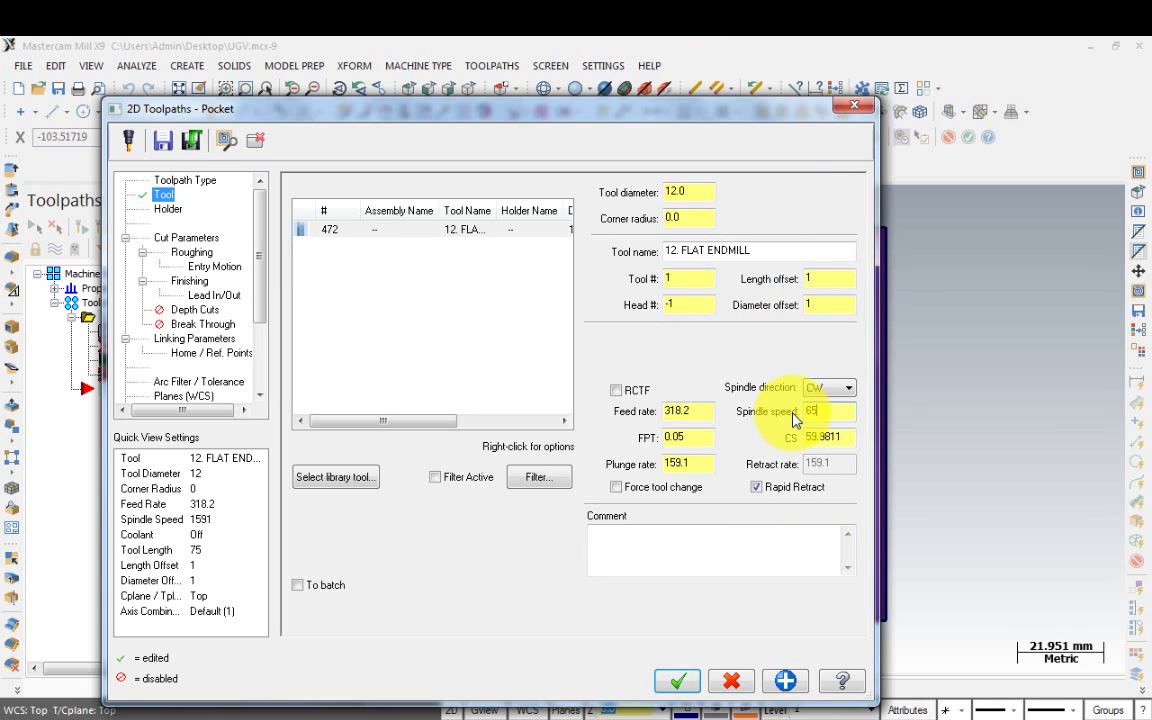
type("00")
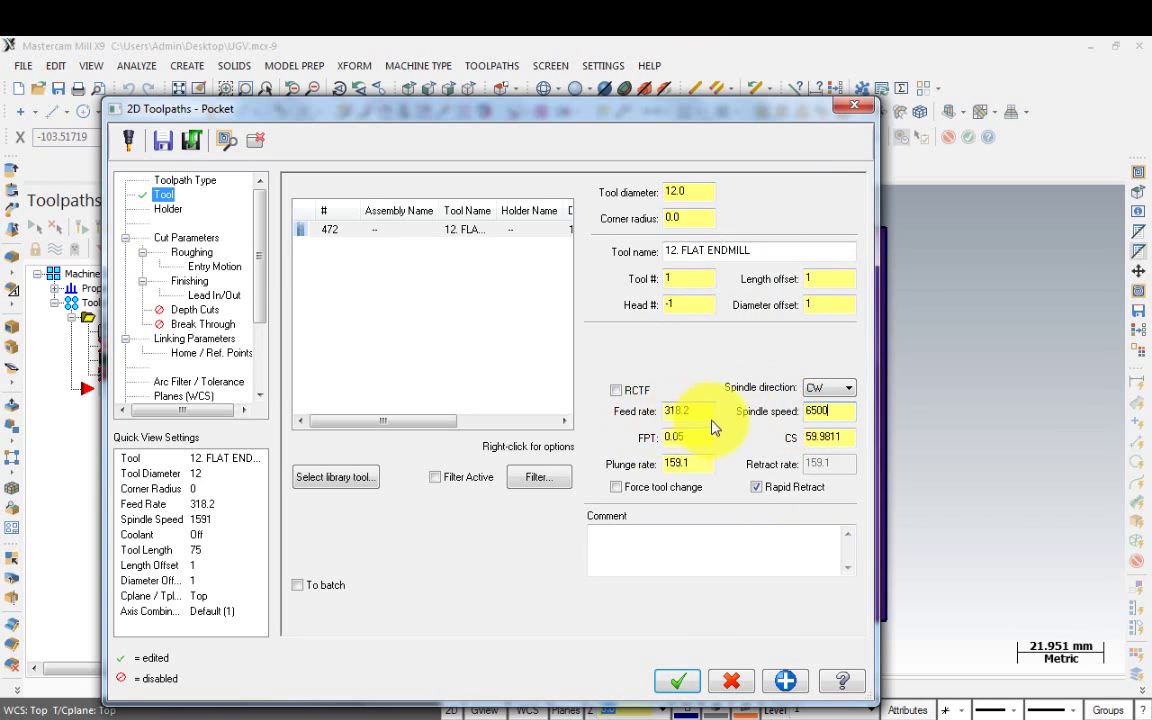
left_click_drag(705, 414, 660, 412)
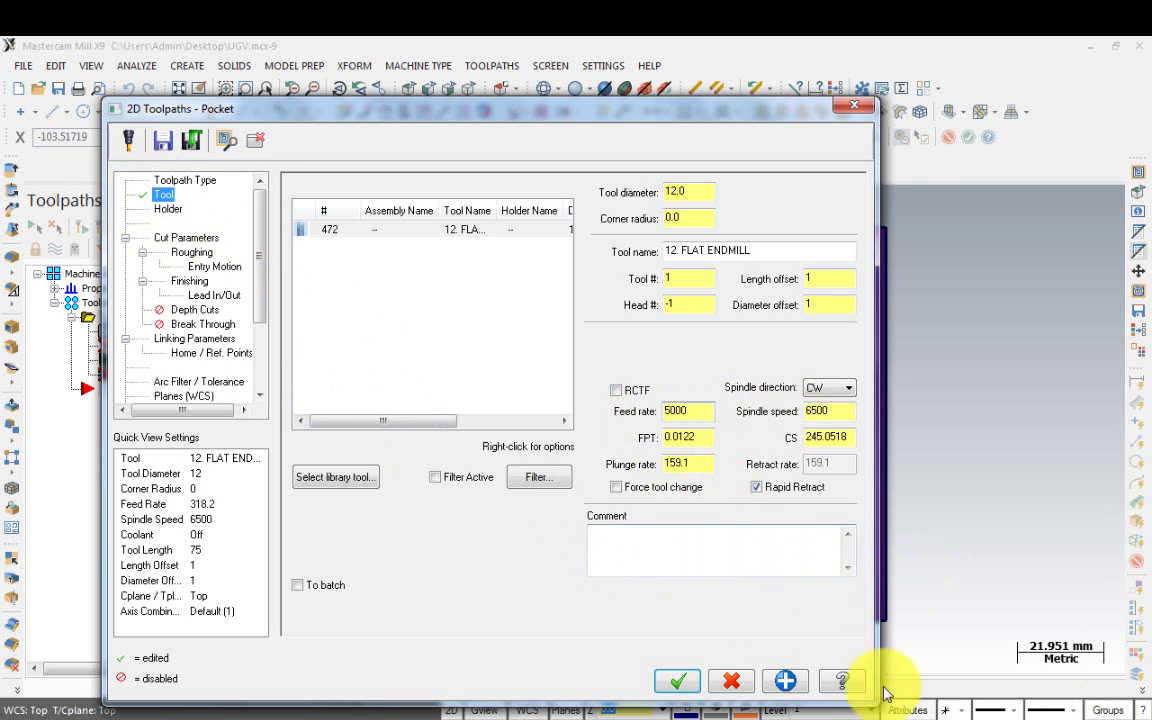
Assign the B2C3-0032 holder to the 12 mm flat endmill.
left_click(168, 212)
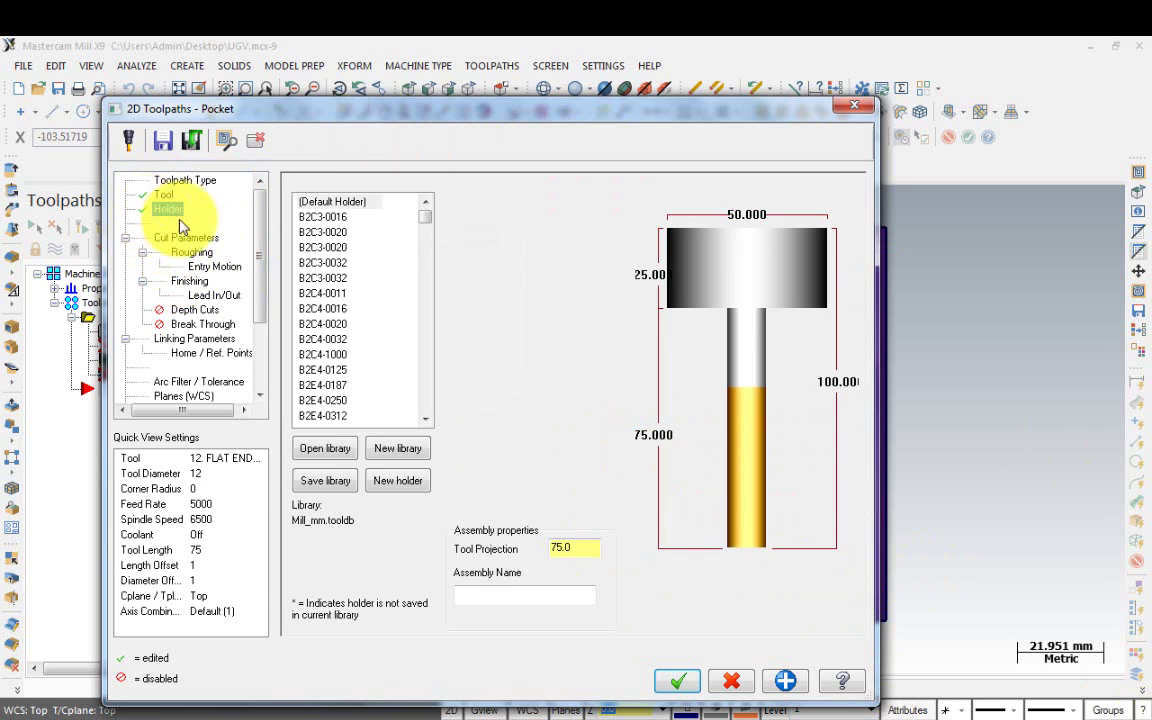
left_click(322, 232)
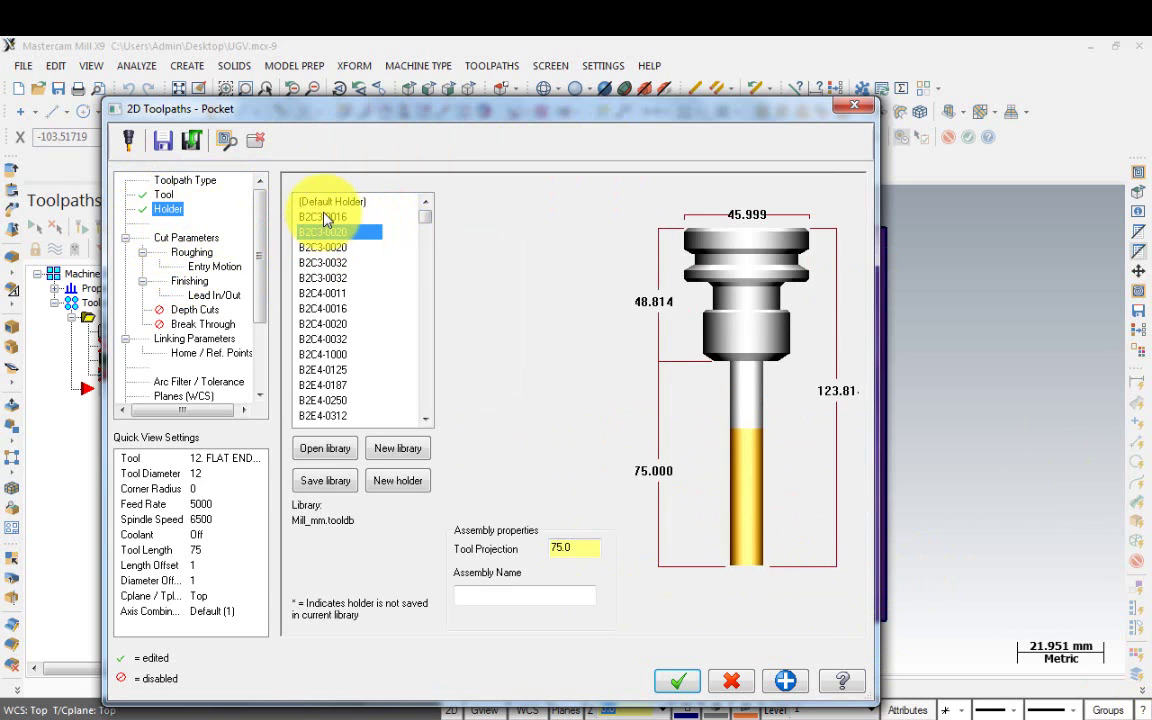
left_click(325, 248)
left_click(328, 263)
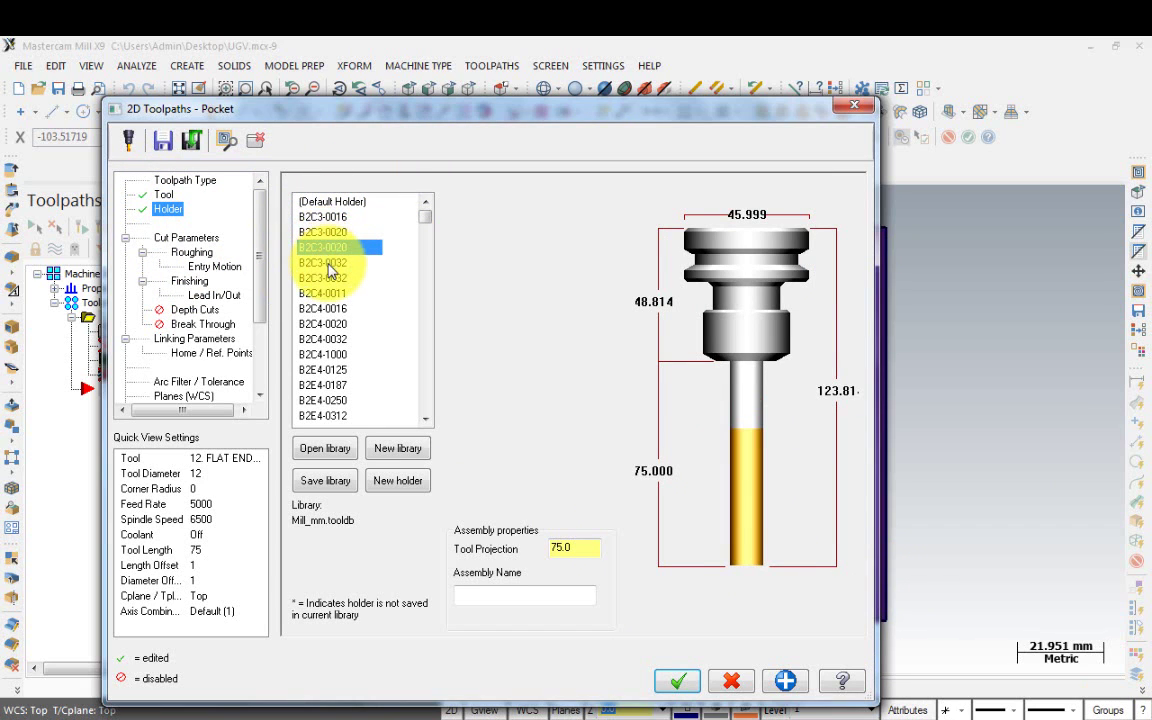
left_click(186, 240)
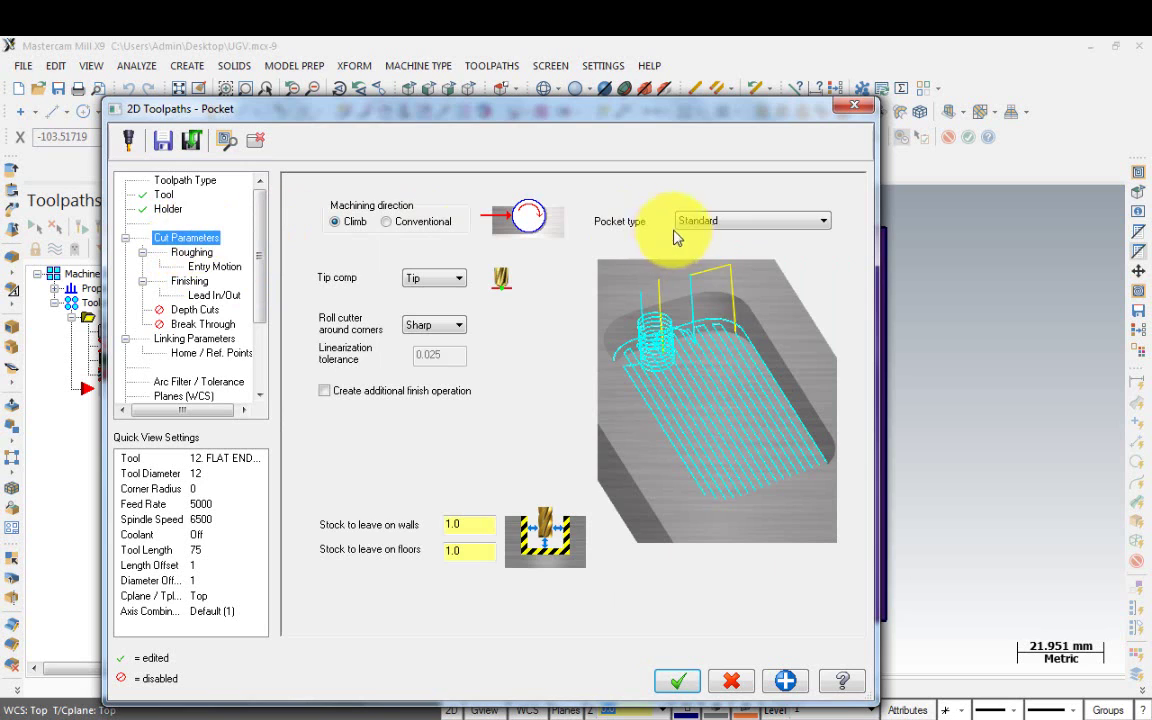
Keep the Standard pocket type and set 0.0 stock to leave on the walls.
left_click(766, 224)
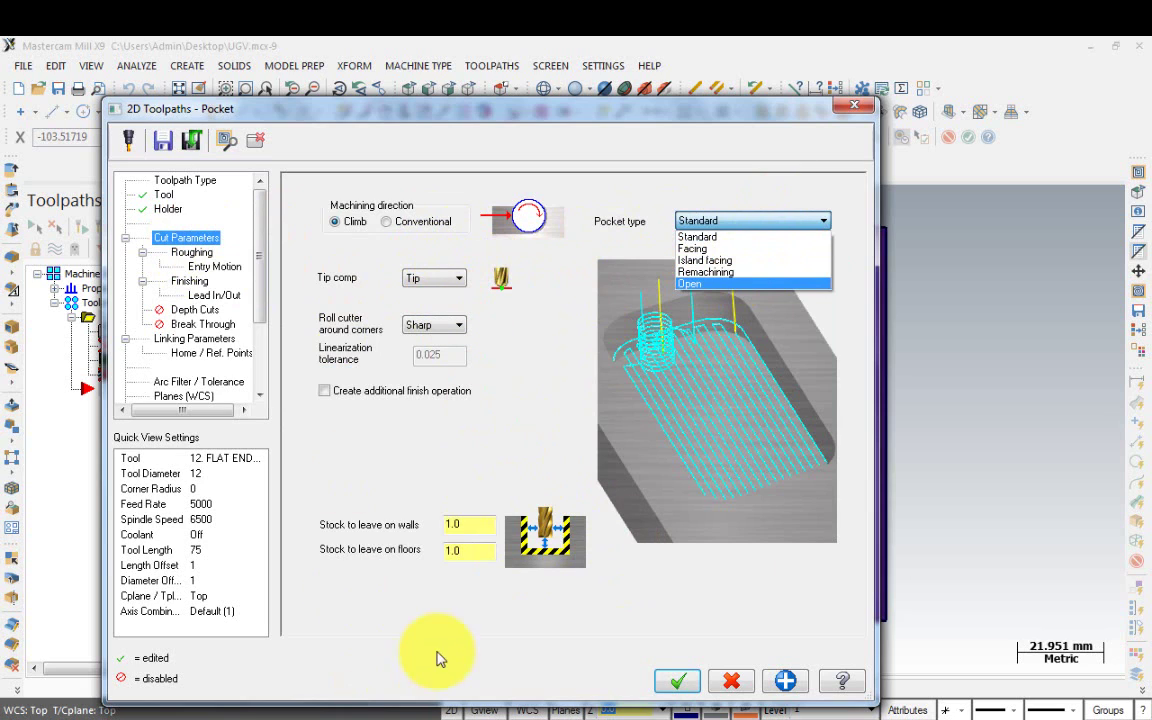
left_click(460, 525)
type("0")
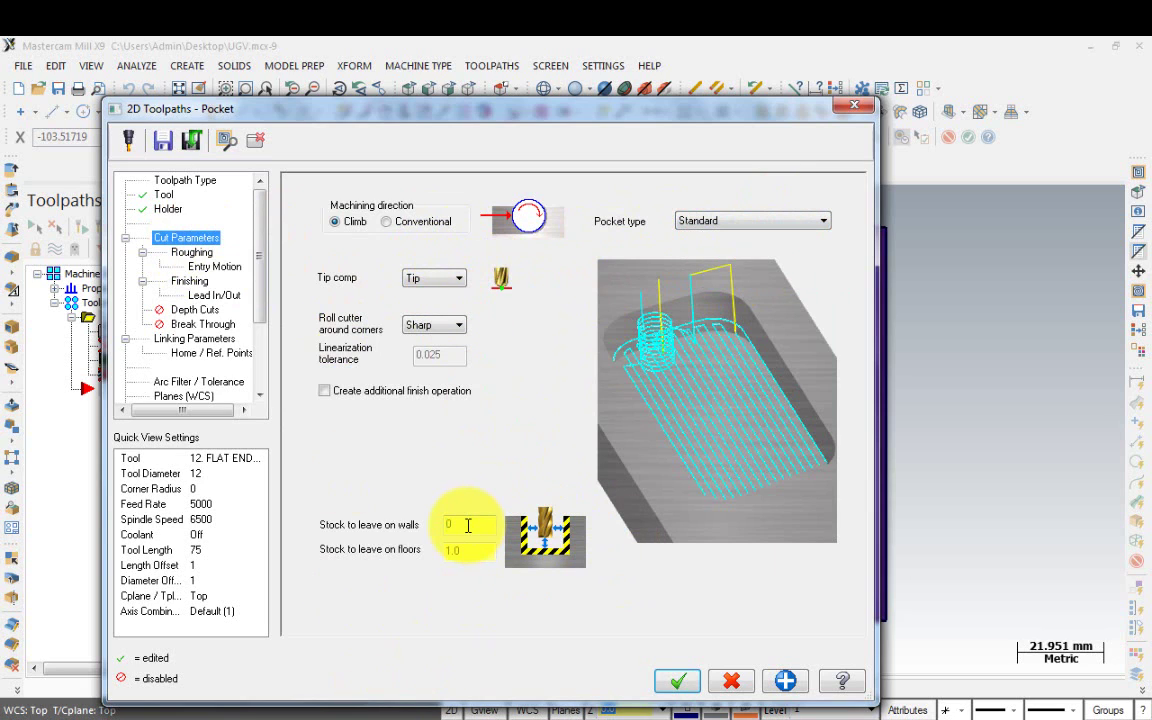
left_click(467, 551)
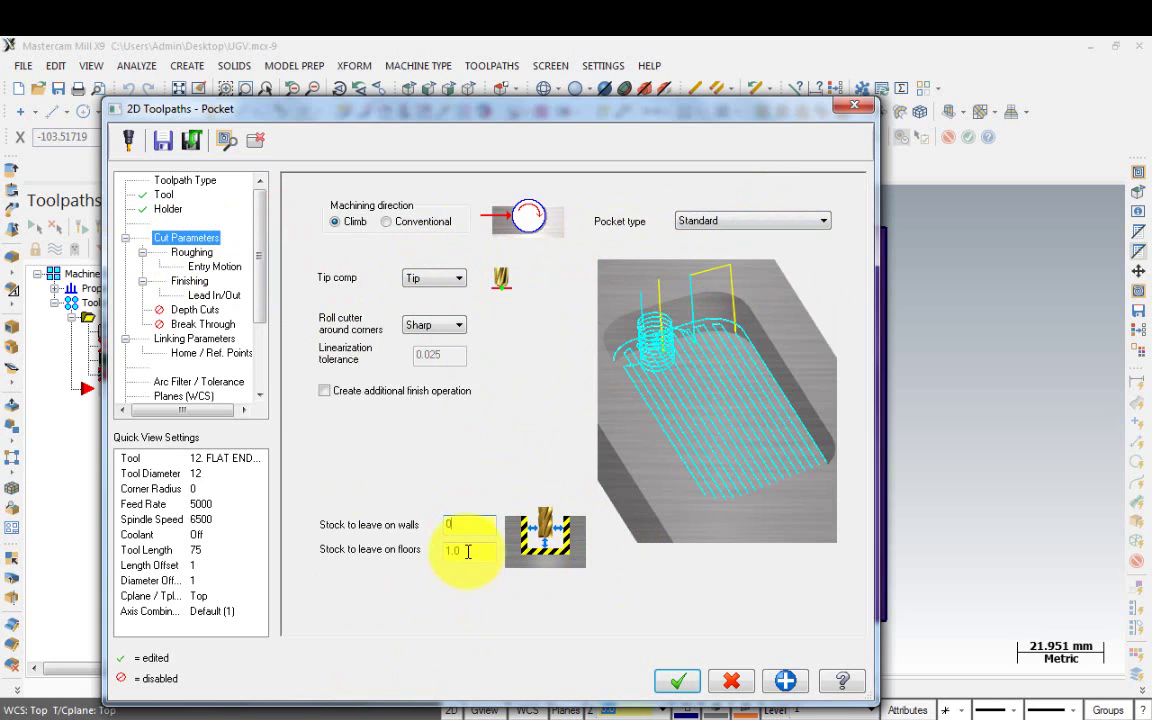
left_click(467, 551)
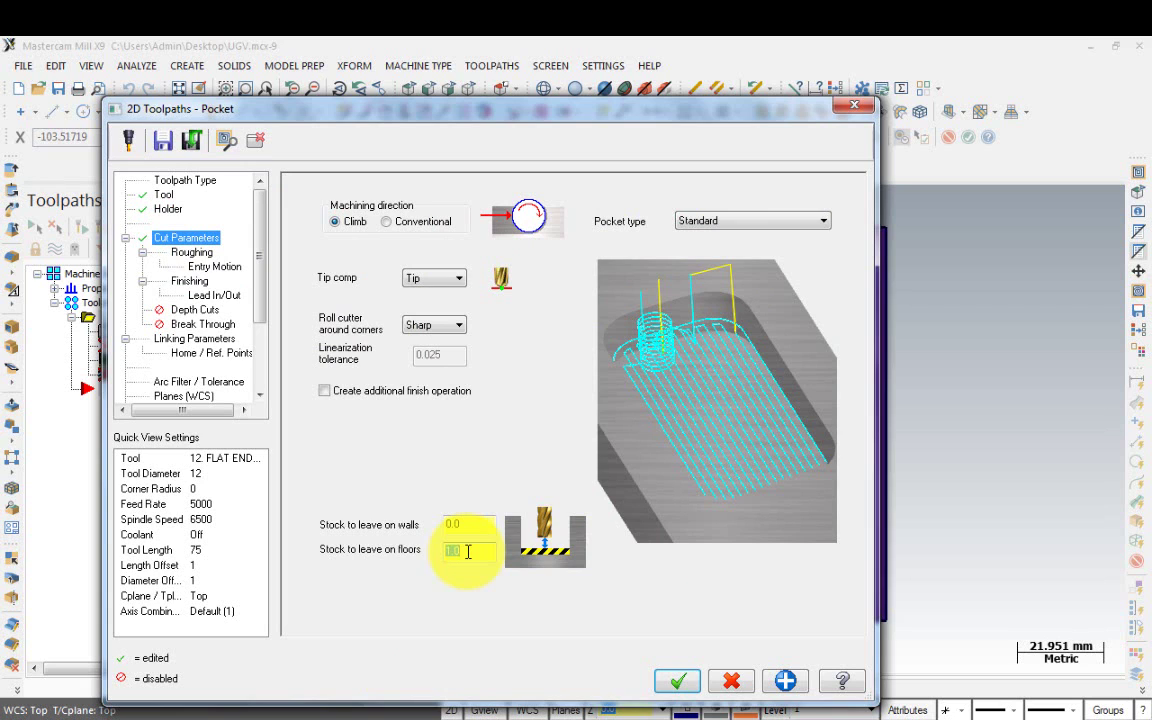
type("0")
left_click(186, 253)
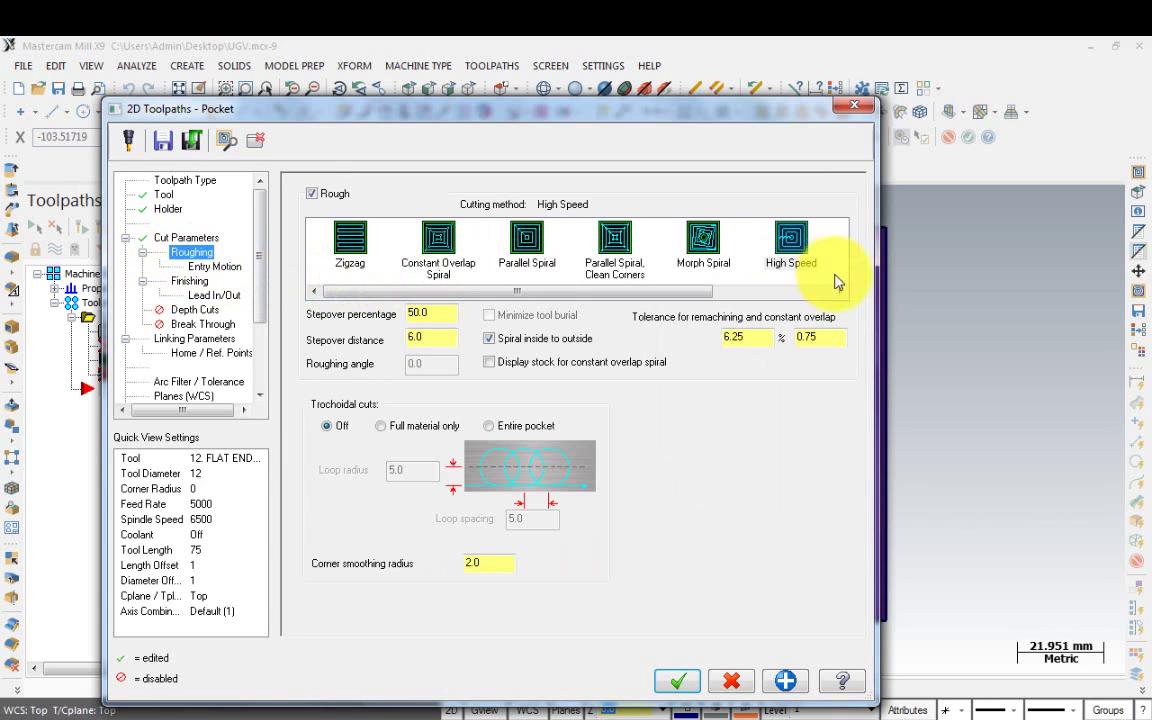
Choose High Speed roughing with a 1.0 stepover distance, recalculated to 8.333333%.
left_click(790, 238)
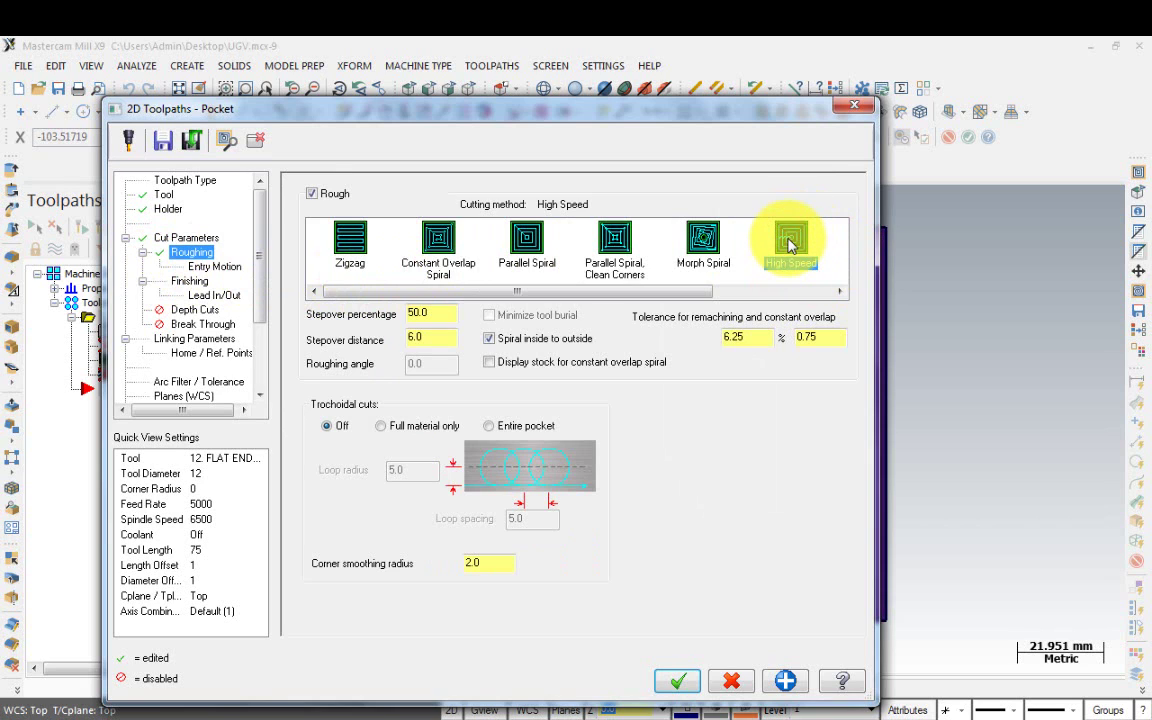
left_click(437, 309)
type("1")
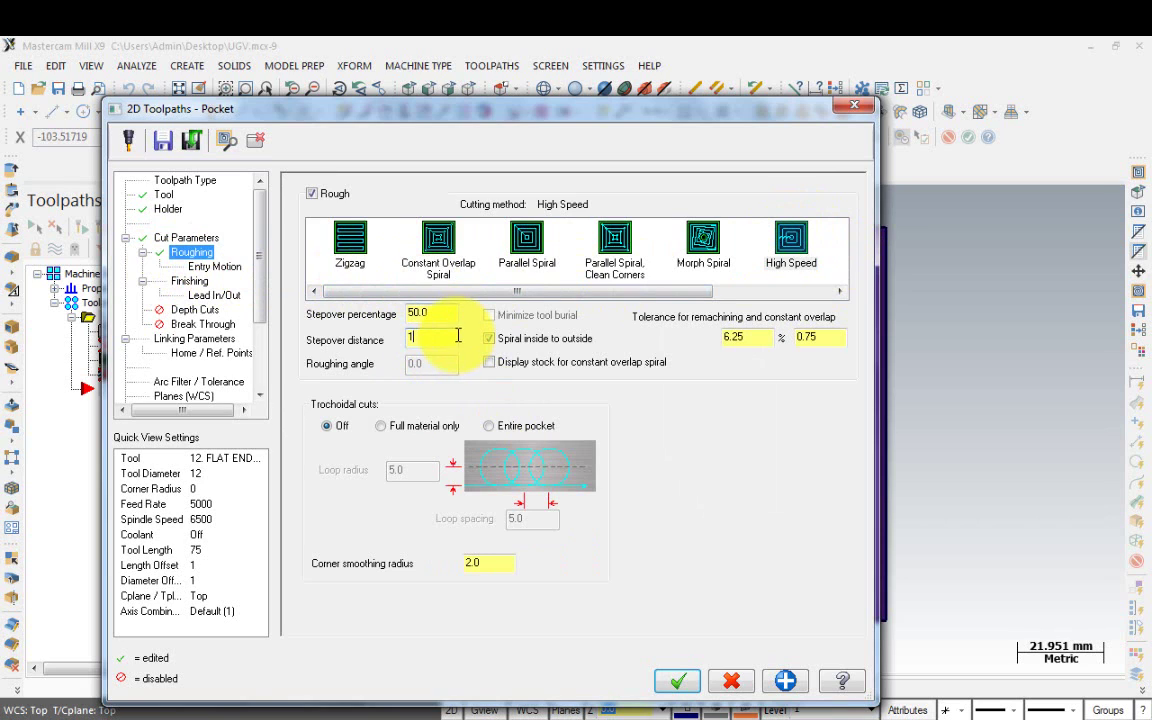
left_click(444, 316)
left_click_drag(444, 317, 454, 318)
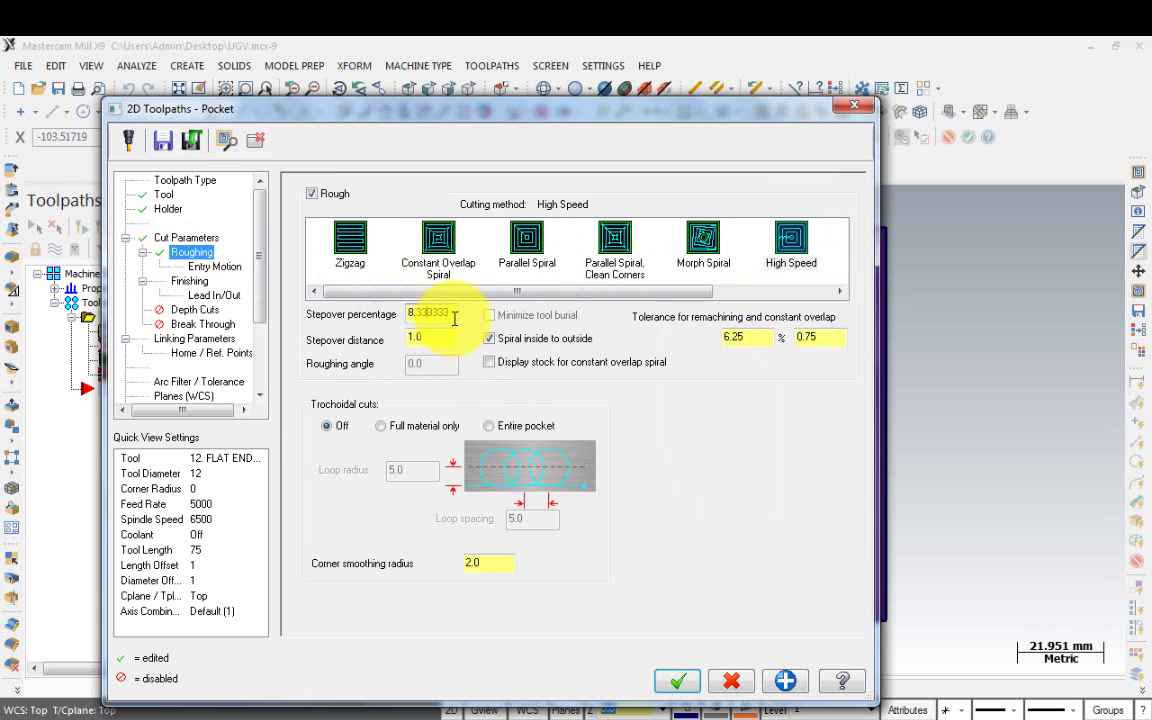
left_click(454, 317)
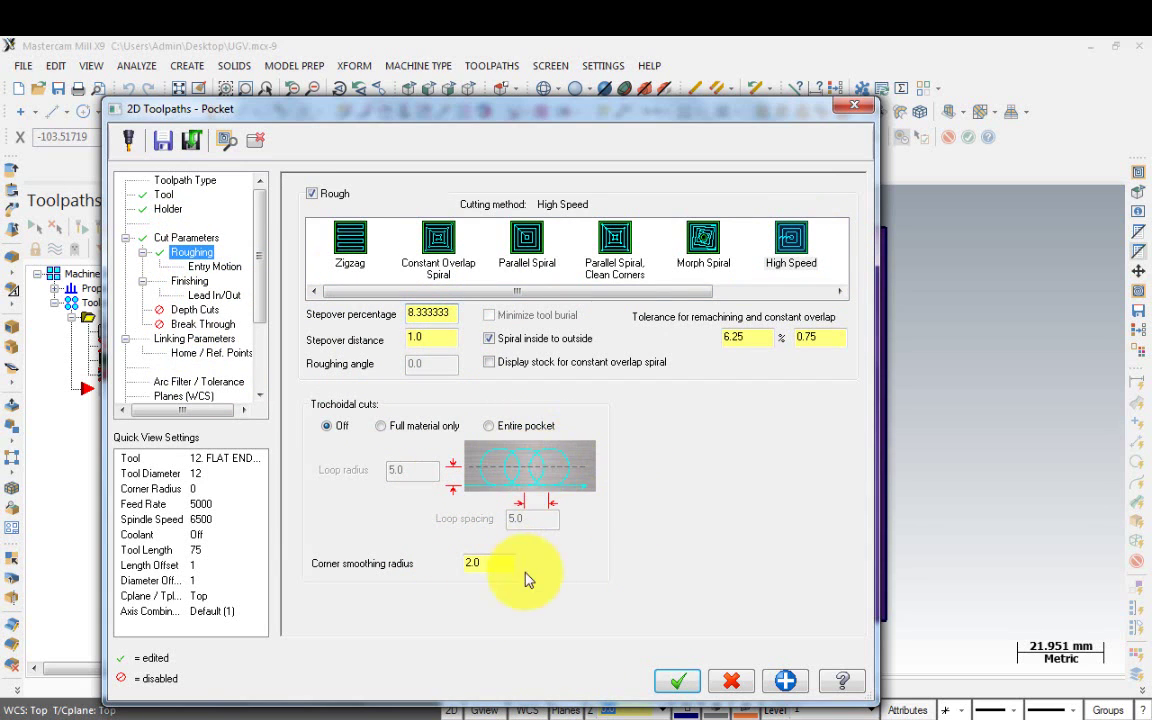
left_click(215, 267)
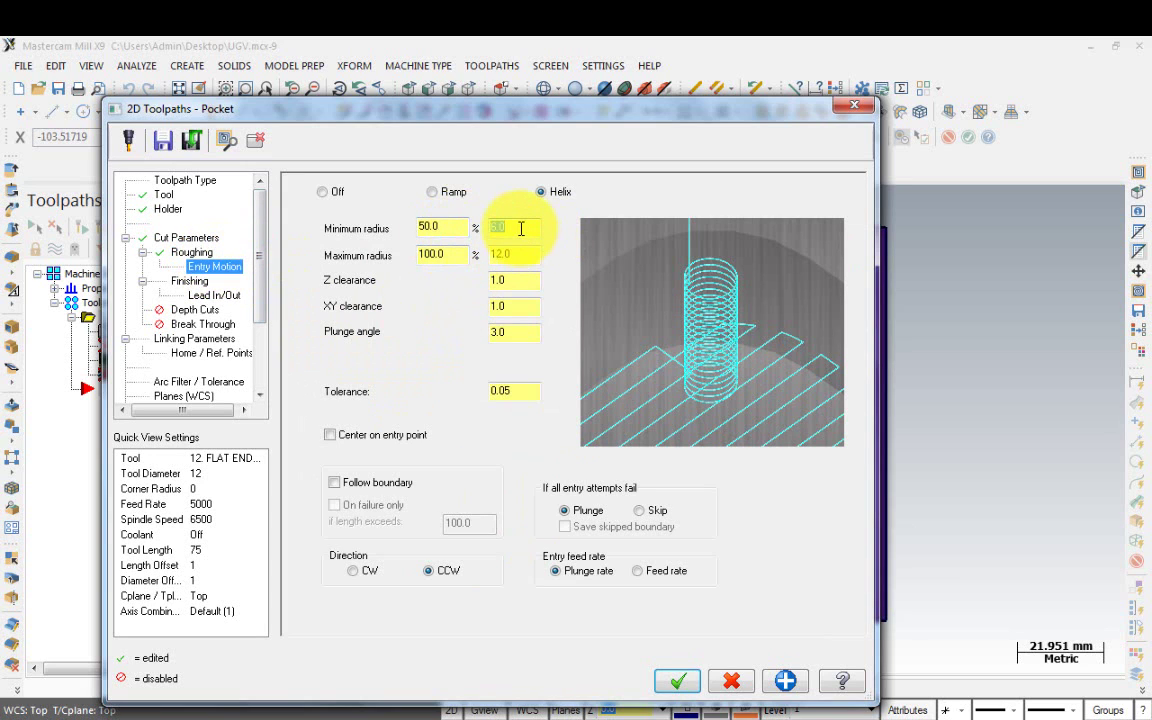
Give the helix entry 5.0 minimum and maximum radius and a 1 degree plunge angle.
type("5")
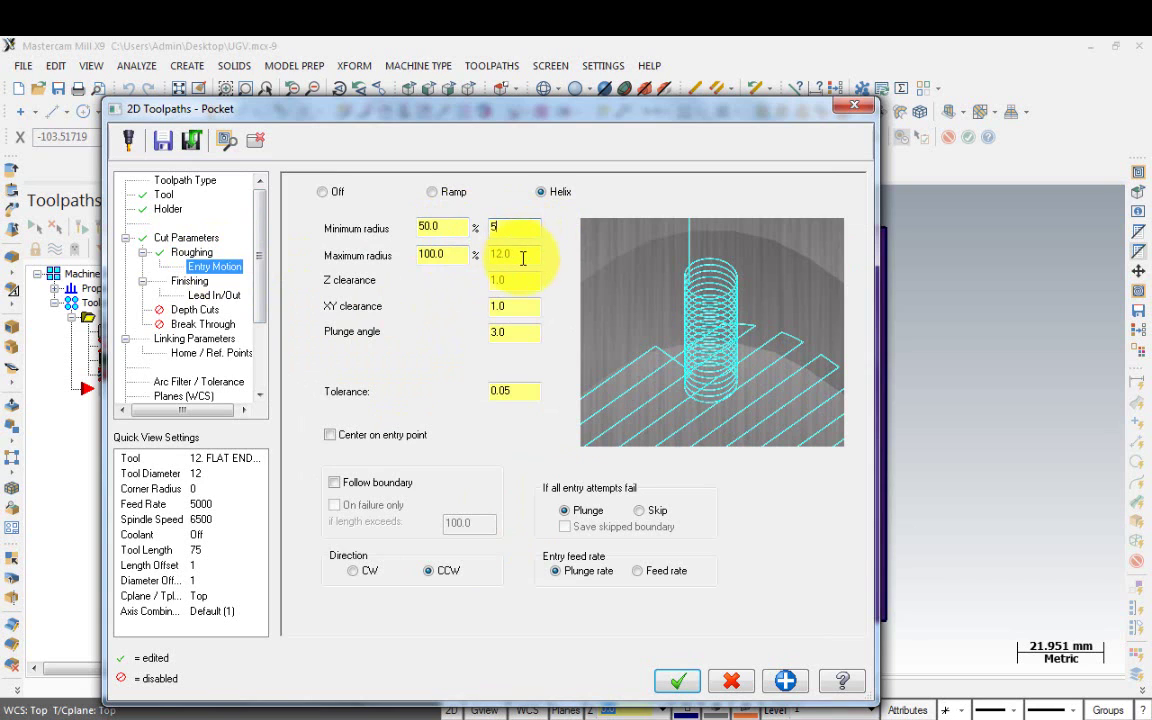
left_click(522, 257)
type("5")
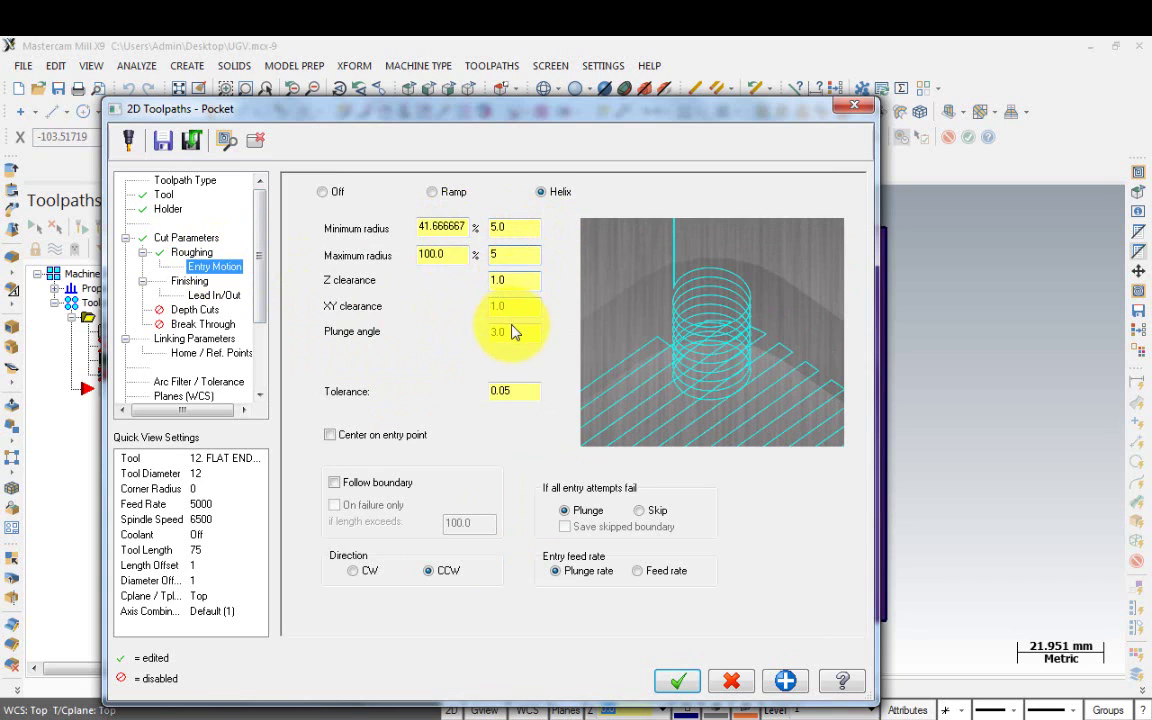
left_click(512, 330)
type("1")
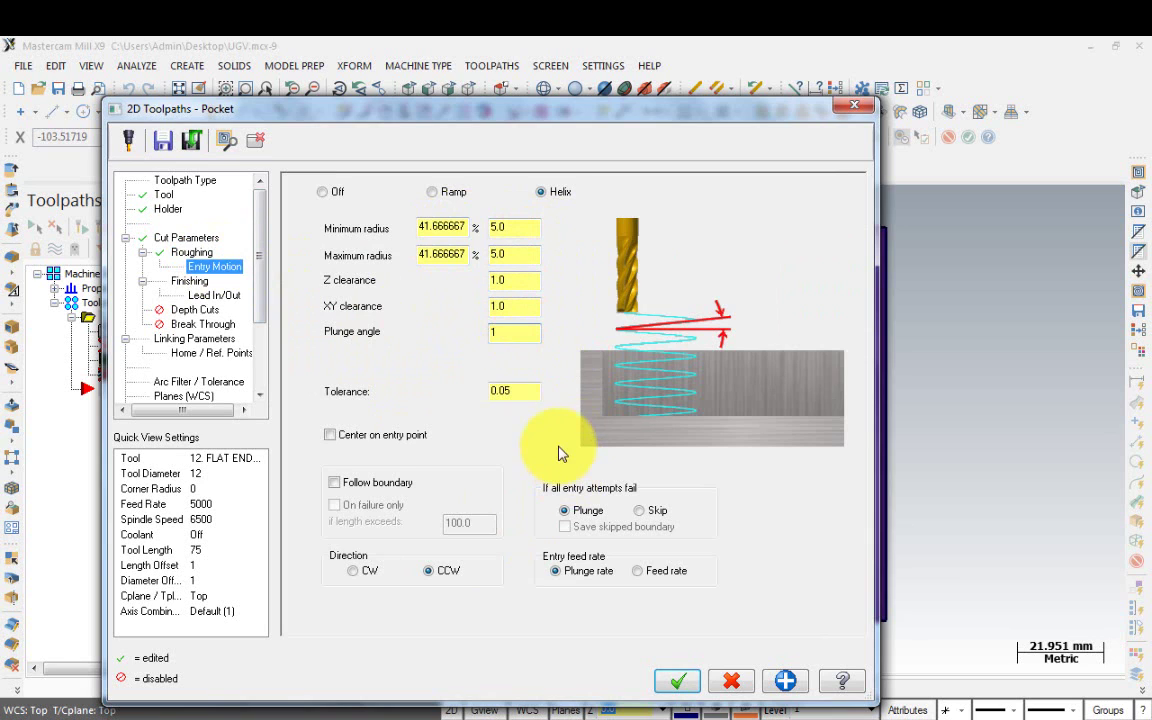
left_click(182, 281)
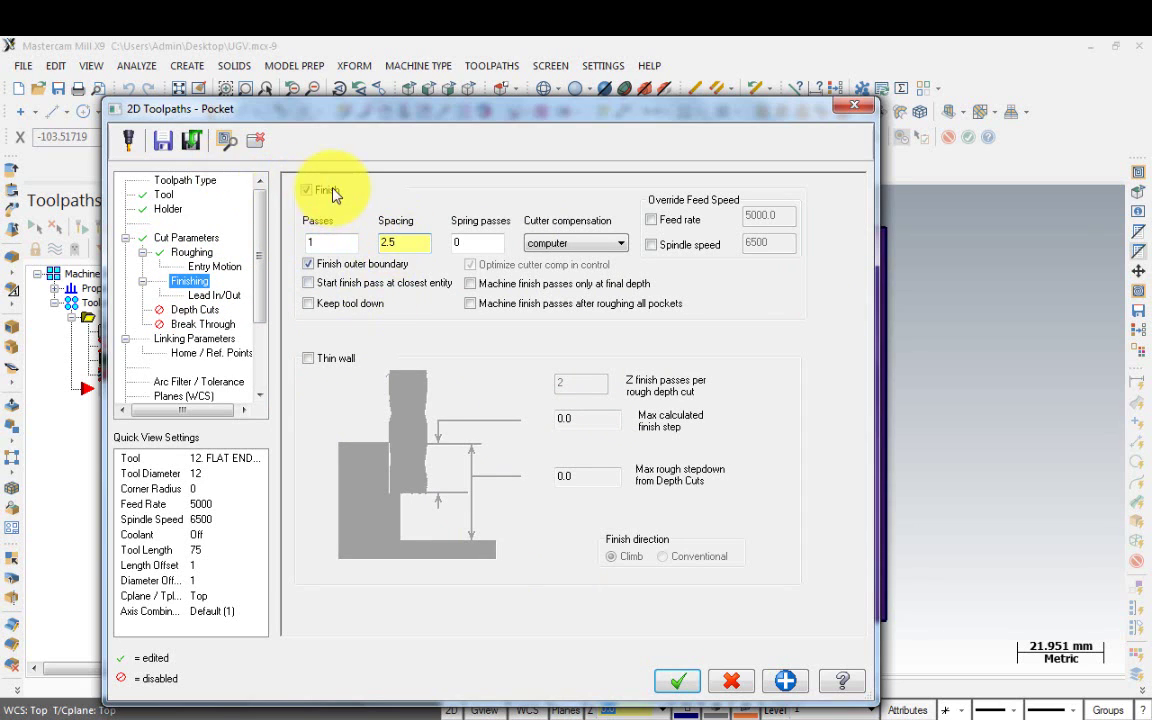
Turn off finish passes and review the lead in/out, depth cuts and break through pages.
left_click(306, 191)
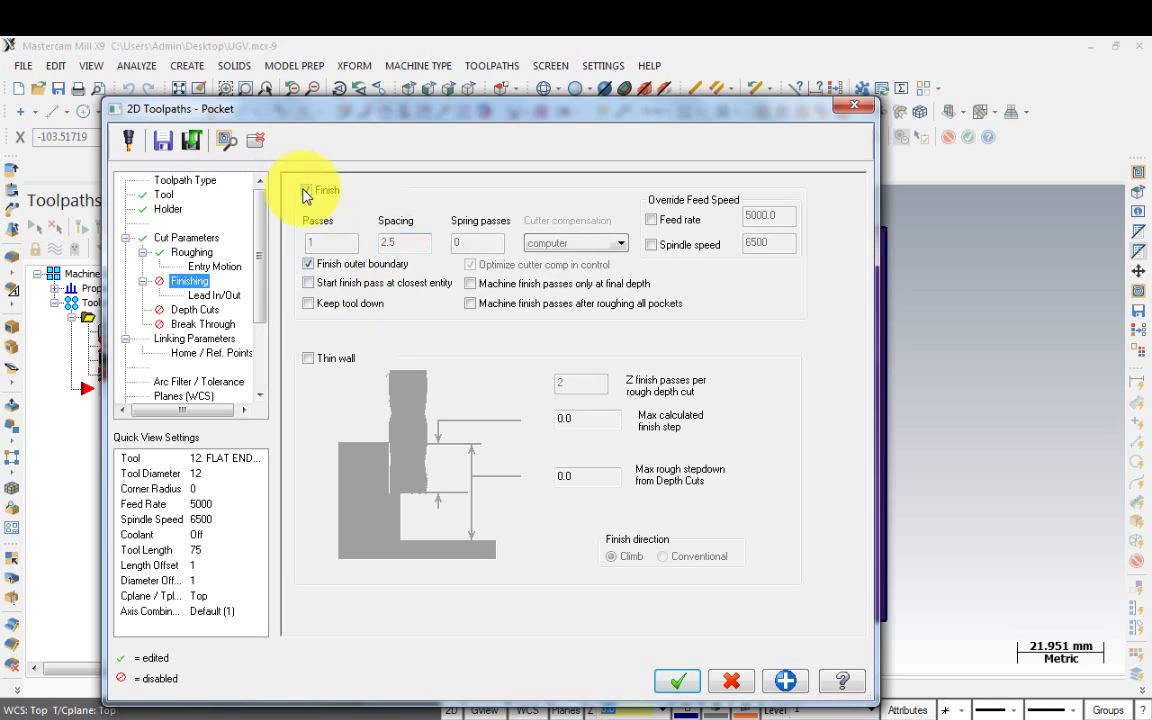
left_click(205, 297)
left_click(200, 310)
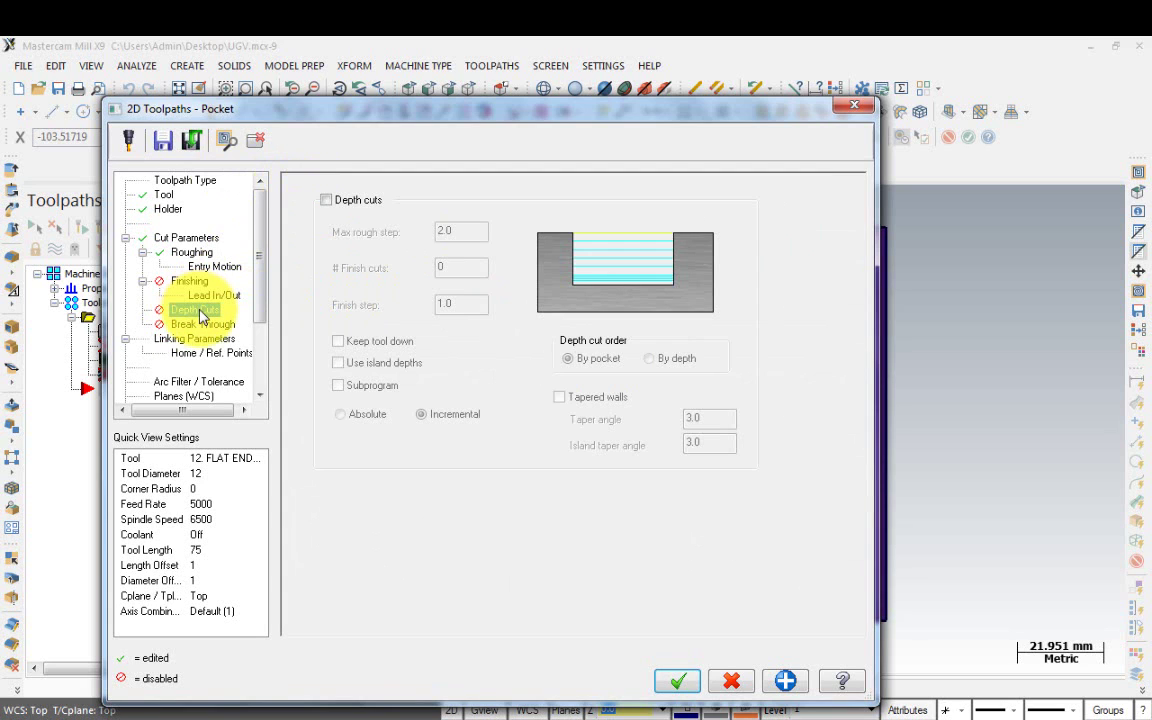
left_click(207, 325)
left_click(210, 340)
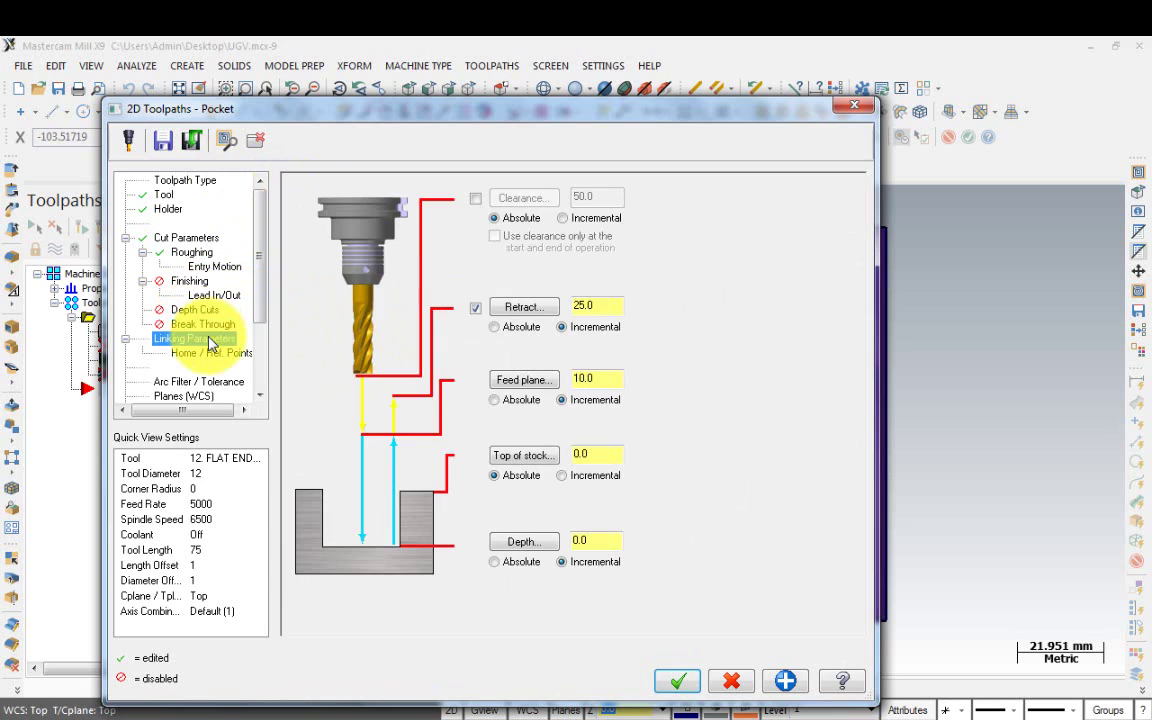
Make retract and feed plane heights absolute and pick the pocket floor for the -15.0 depth.
left_click(494, 399)
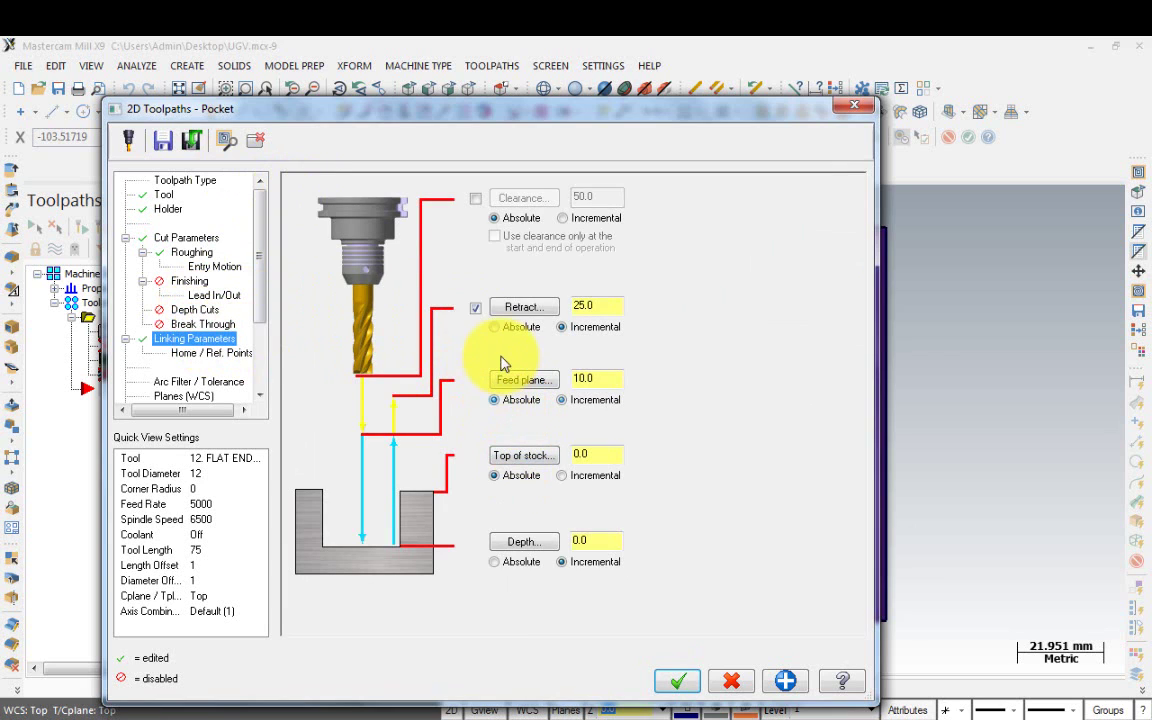
left_click(494, 327)
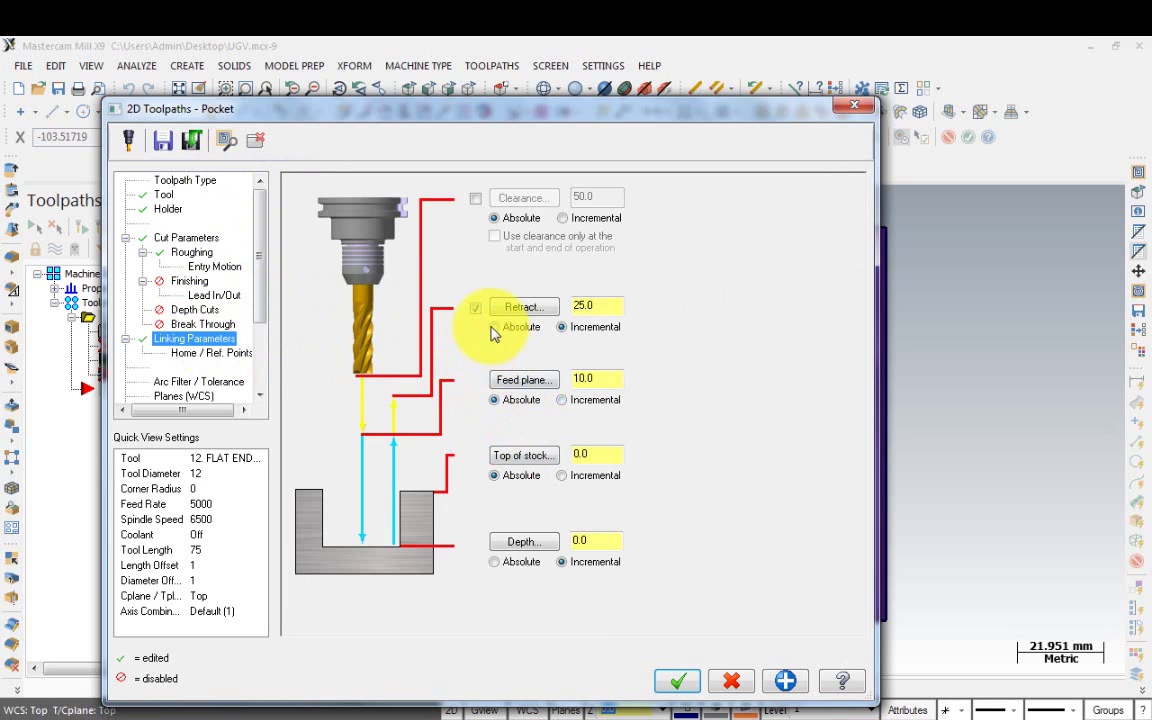
left_click(521, 541)
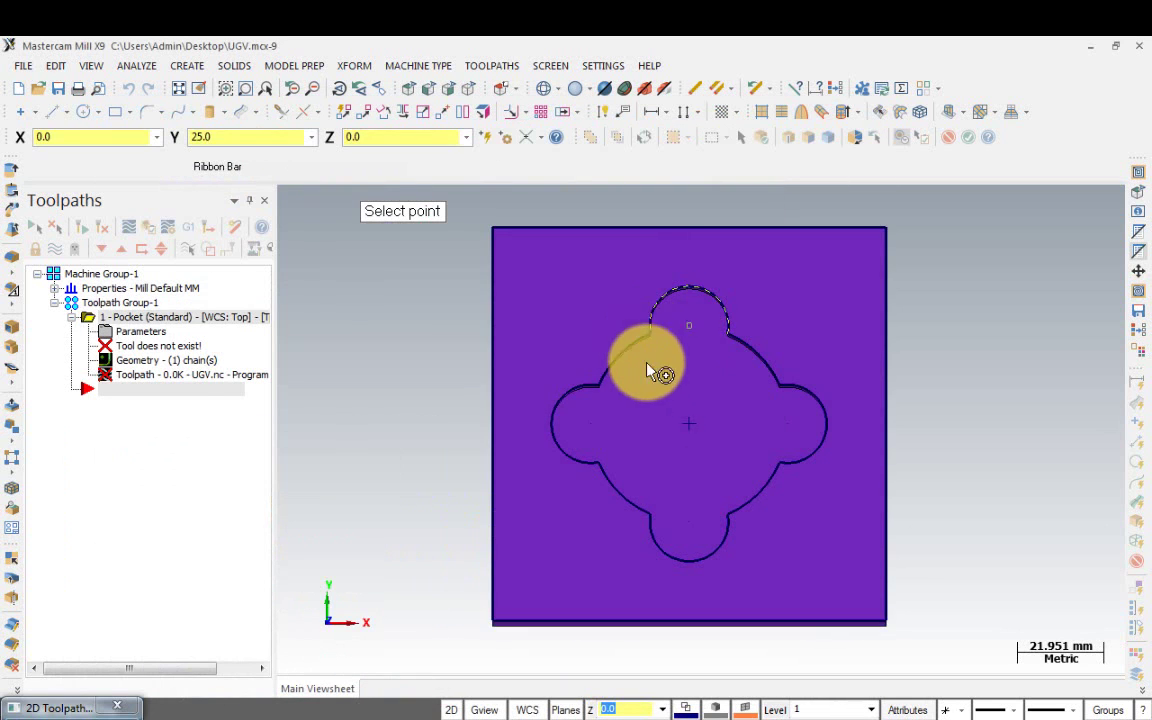
mouse_move(659, 364)
middle_mouse_down()
mouse_move(663, 334)
mouse_move(658, 342)
middle_mouse_up()
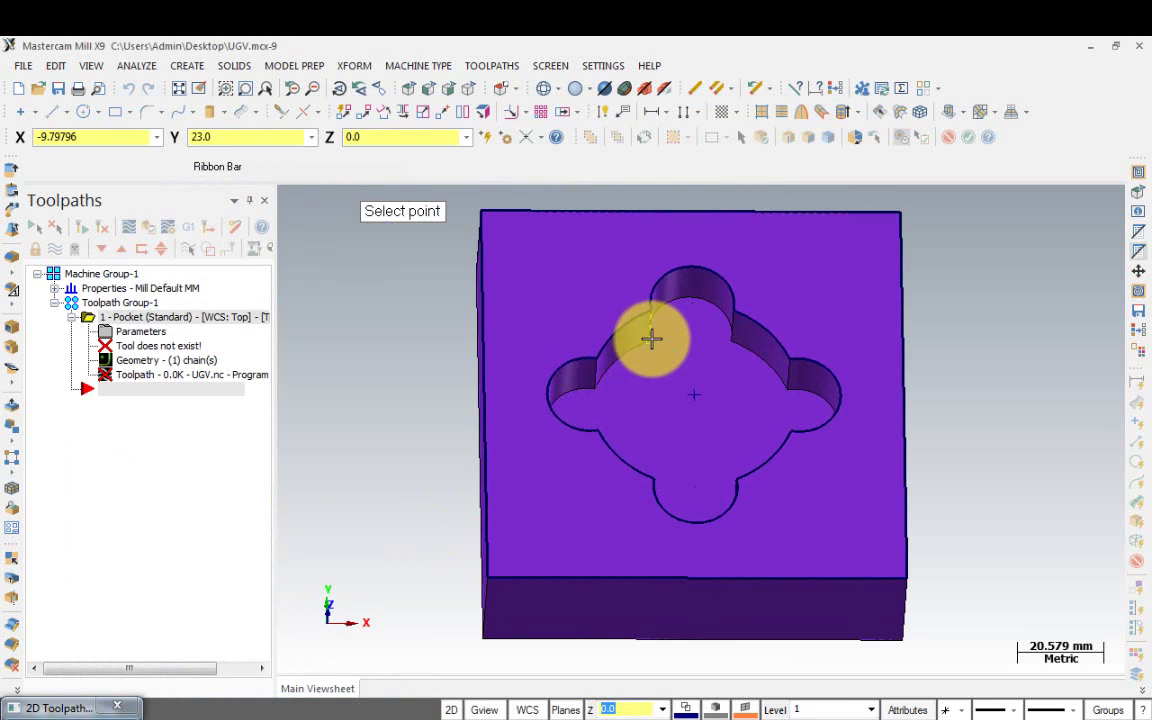
left_click(653, 337)
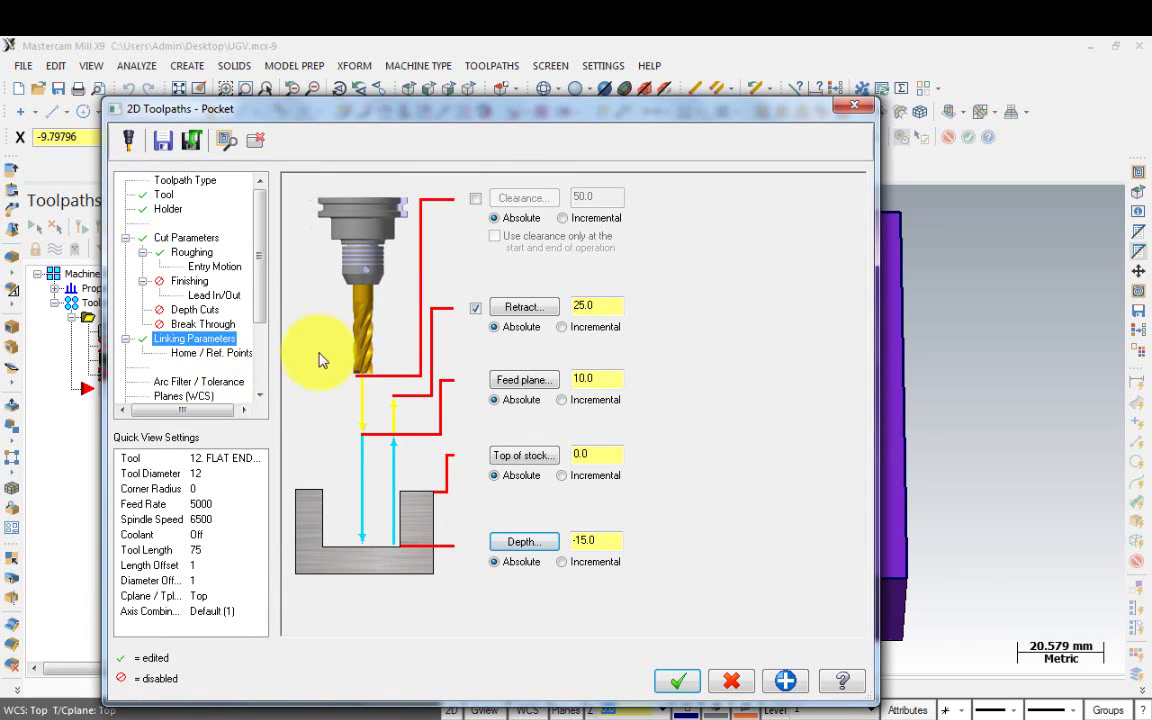
Turn flood coolant on and accept the pocket toolpath.
scroll(250, 330, "down", 3)
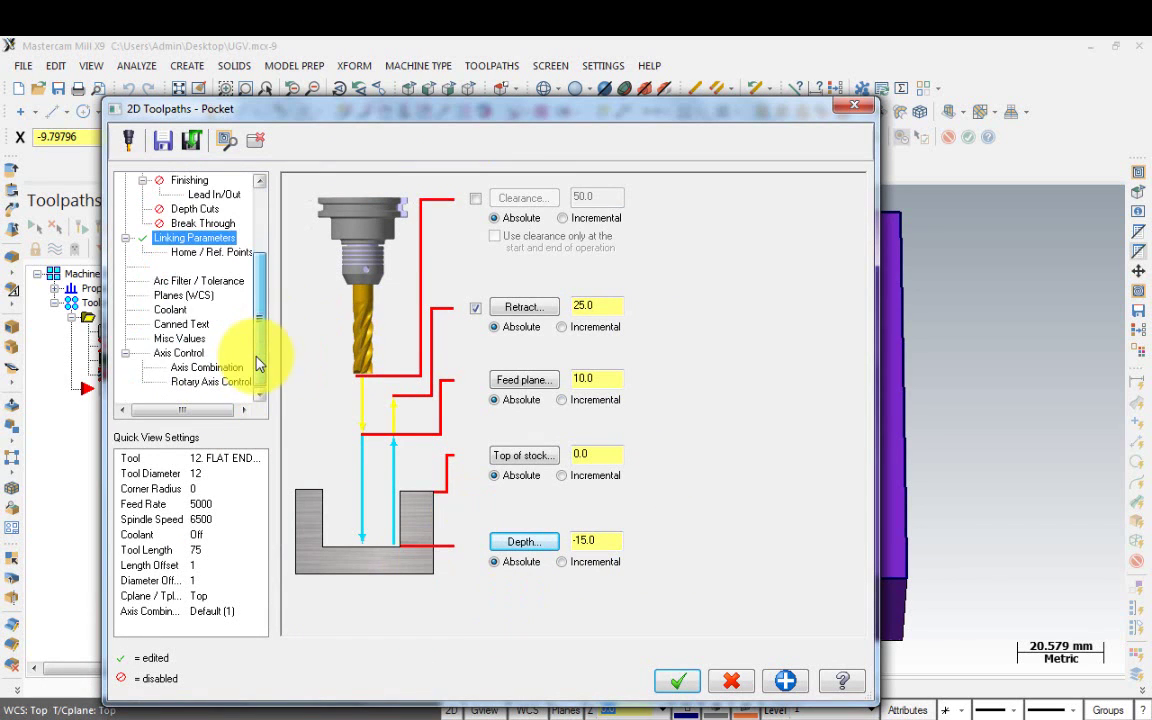
left_click(169, 310)
left_click(575, 285)
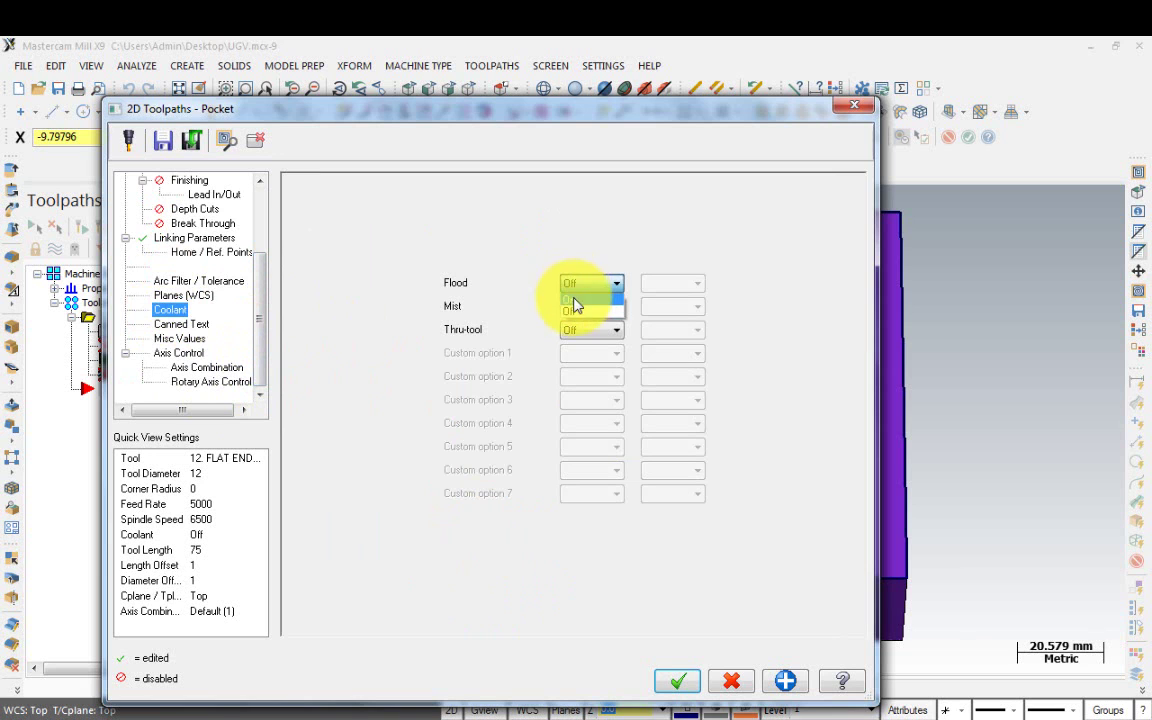
left_click(576, 305)
left_click(678, 677)
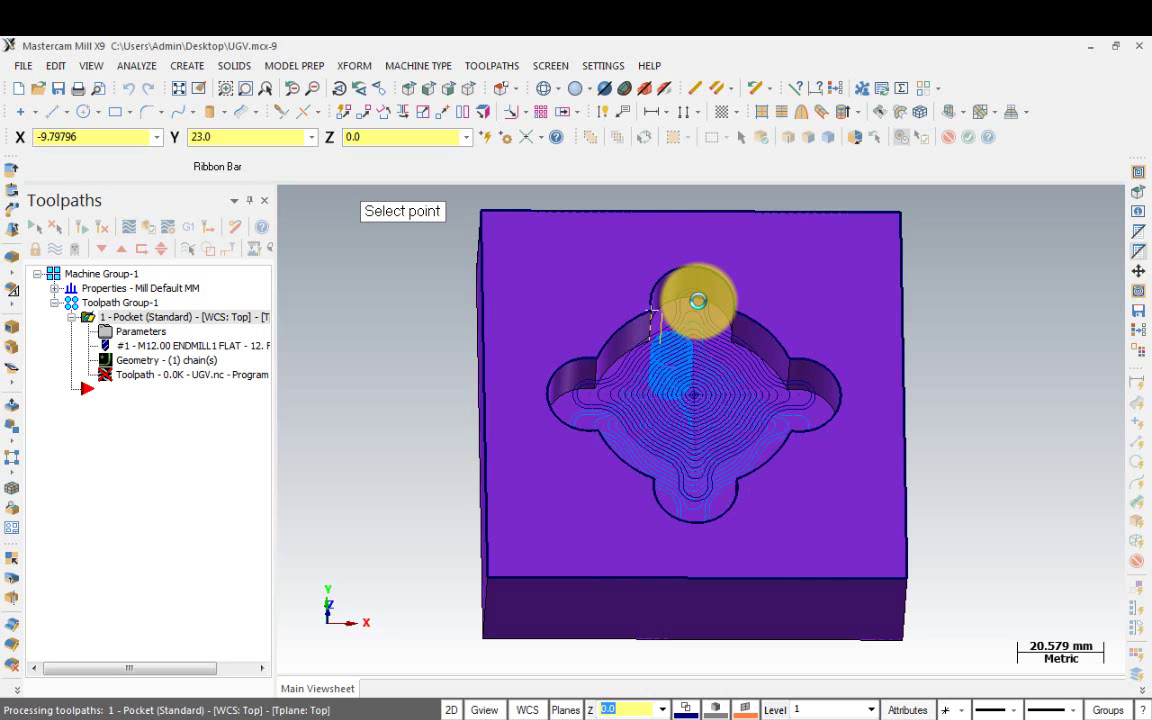
Backplot the pocket toolpath to watch the tool spiral through the clover.
scroll(697, 300, "up", 1)
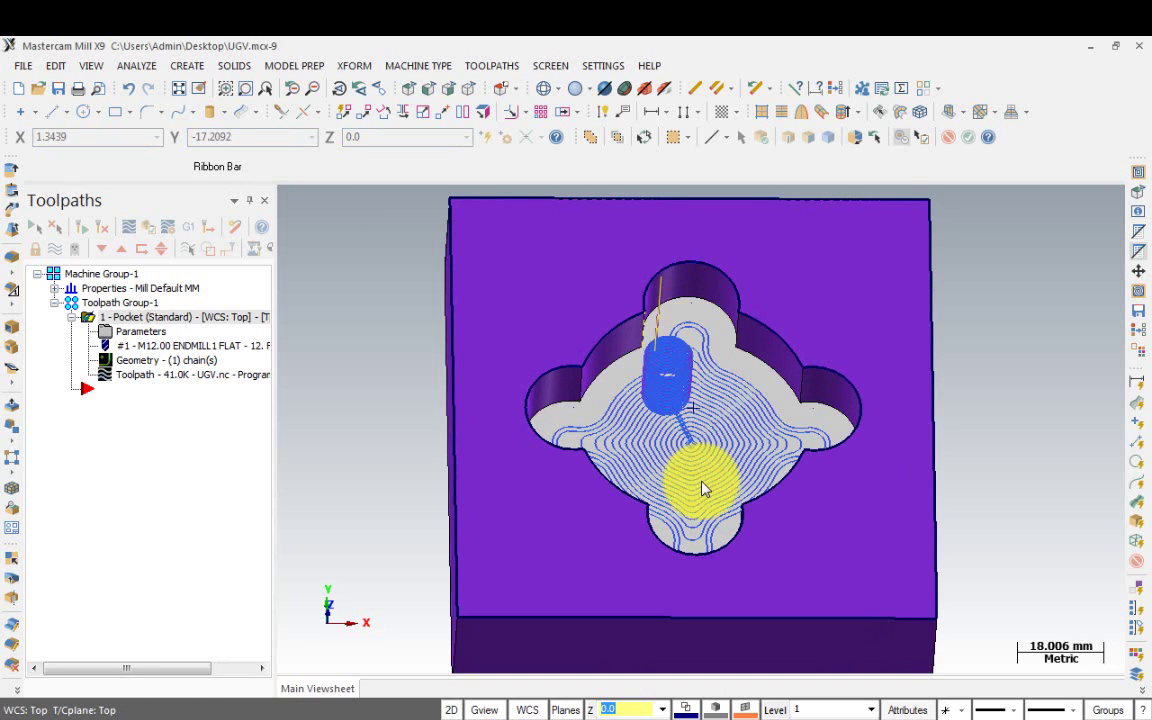
scroll(700, 480, "down", 1)
scroll(700, 480, "up", 1)
scroll(702, 488, "up", 1)
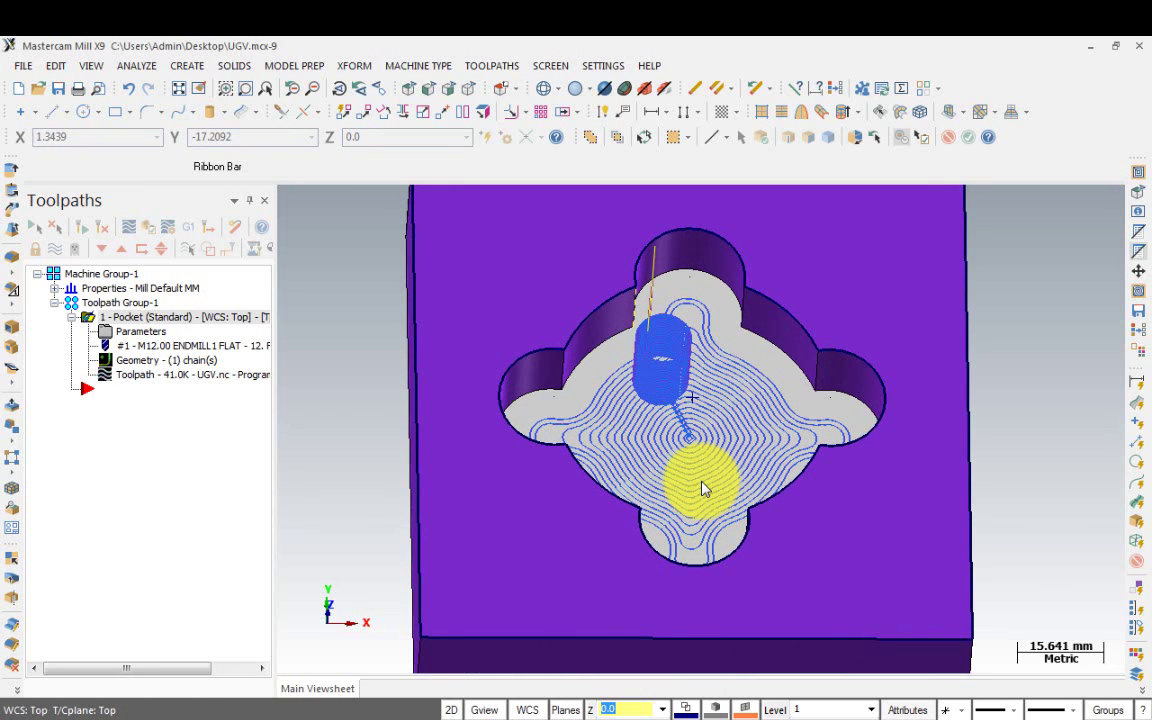
scroll(700, 484, "down", 1)
scroll(690, 470, "down", 1)
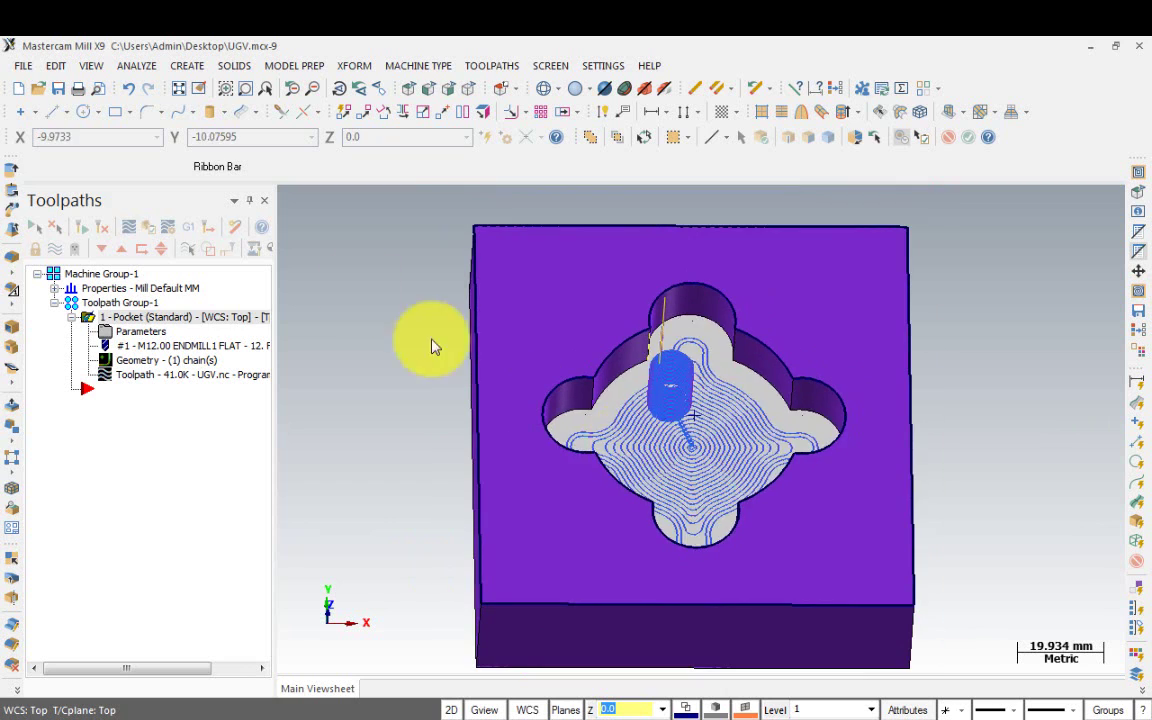
left_click(127, 229)
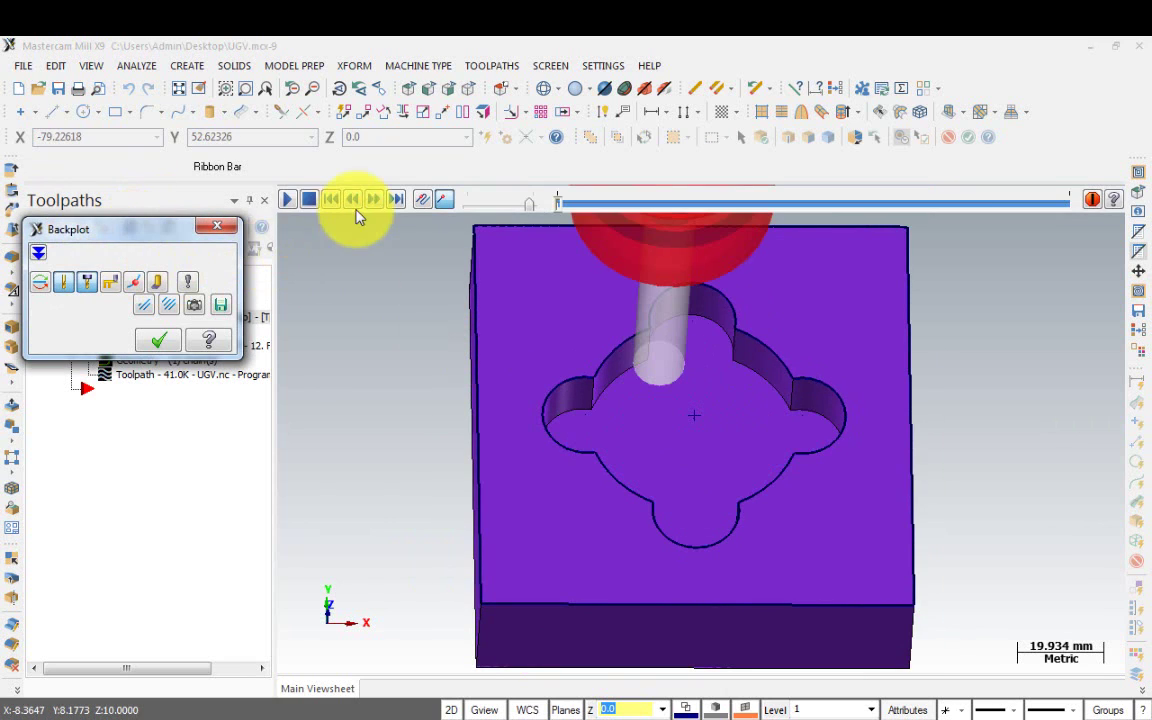
left_click(287, 203)
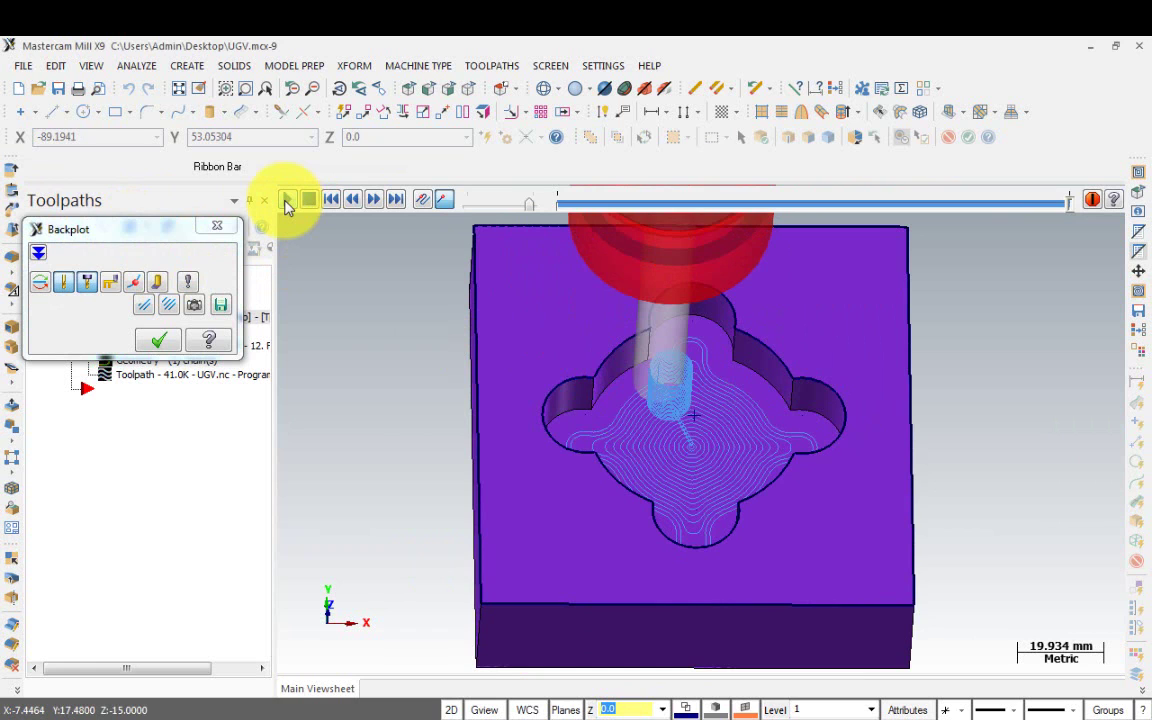
left_click(217, 227)
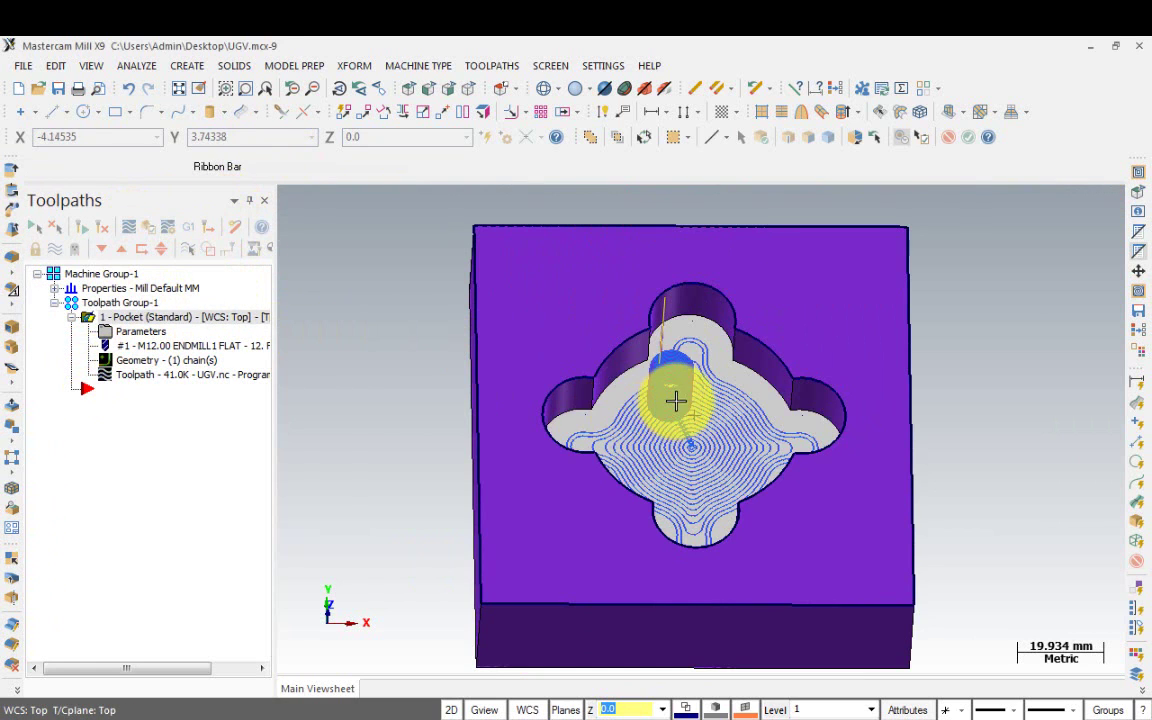
Tilt and zoom into the pocket, then reopen the Pocket operation's parameters.
middle_click_drag(676, 401, 671, 438)
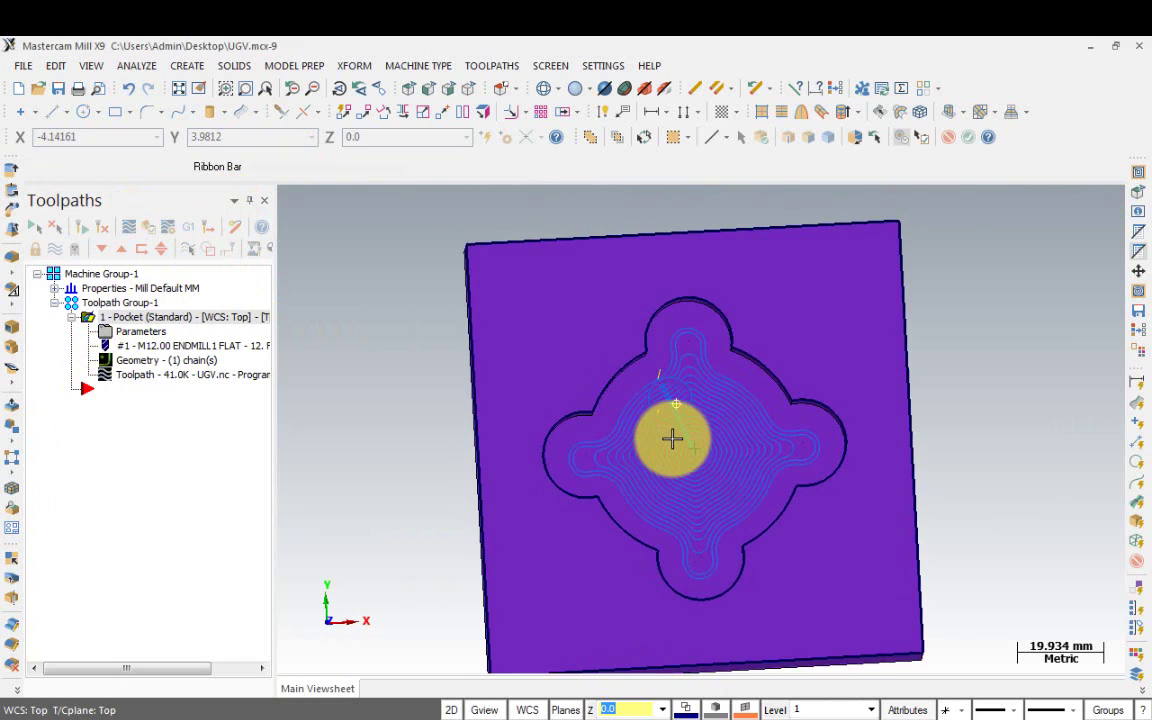
scroll(671, 438, "up", 1)
scroll(681, 424, "up", 1)
scroll(707, 483, "up", 1)
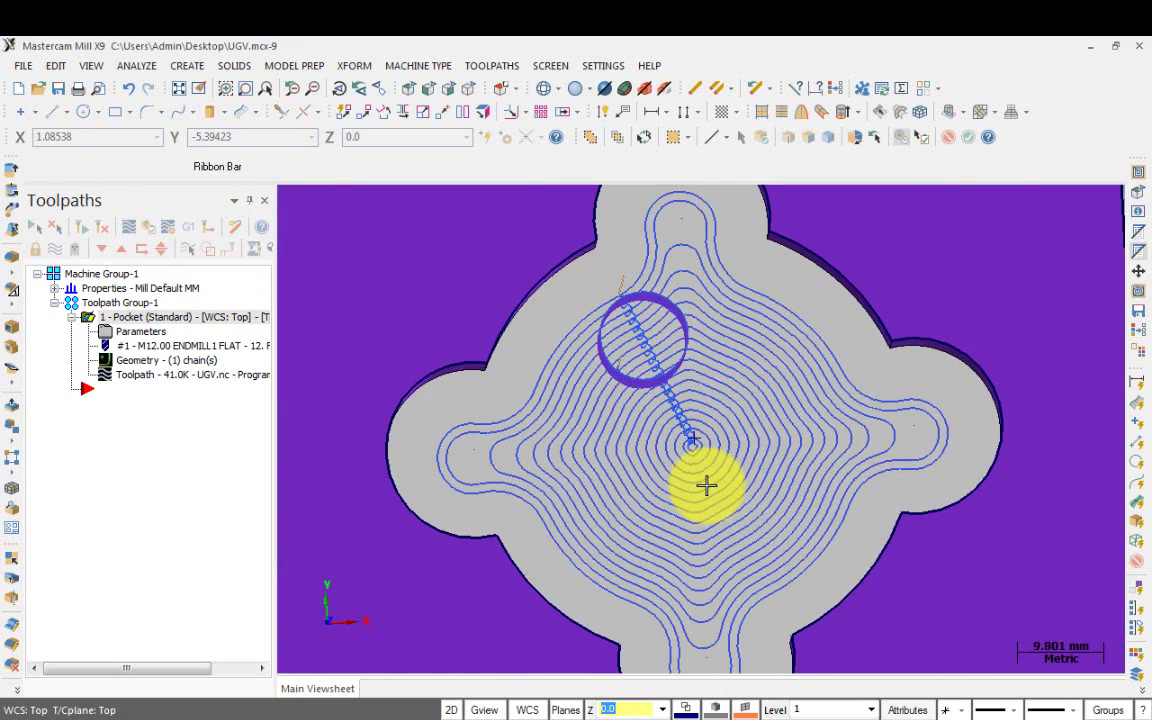
scroll(706, 481, "down", 1)
scroll(706, 481, "down", 1)
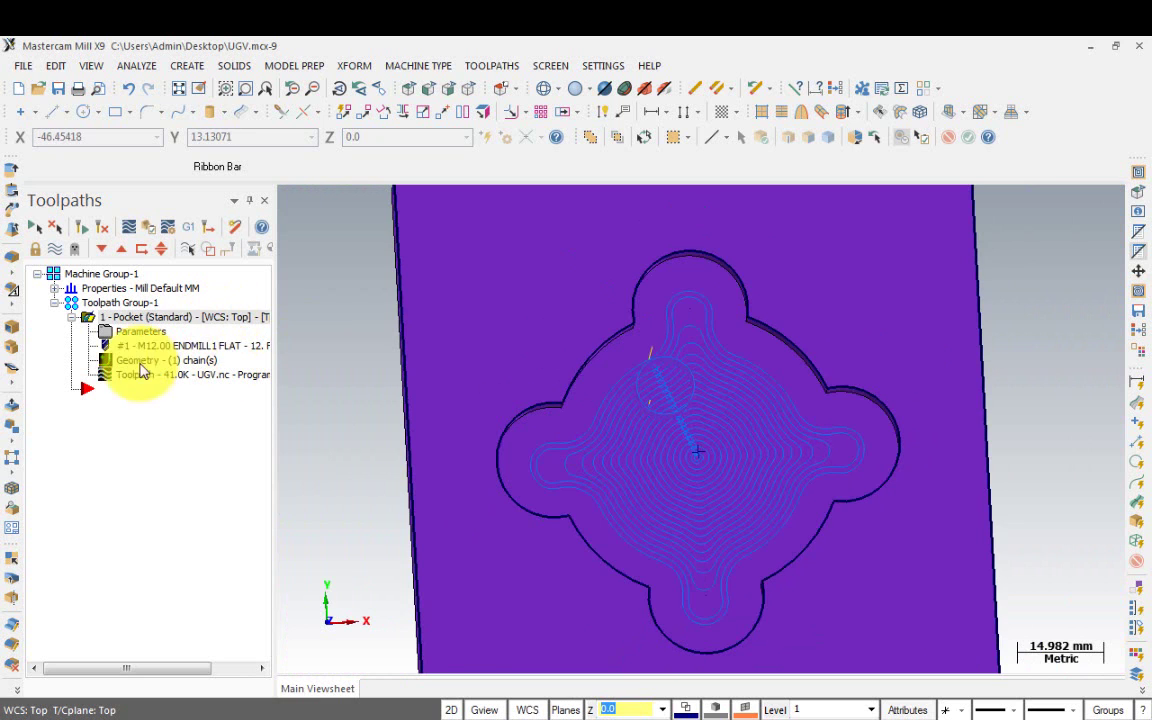
left_click(125, 335)
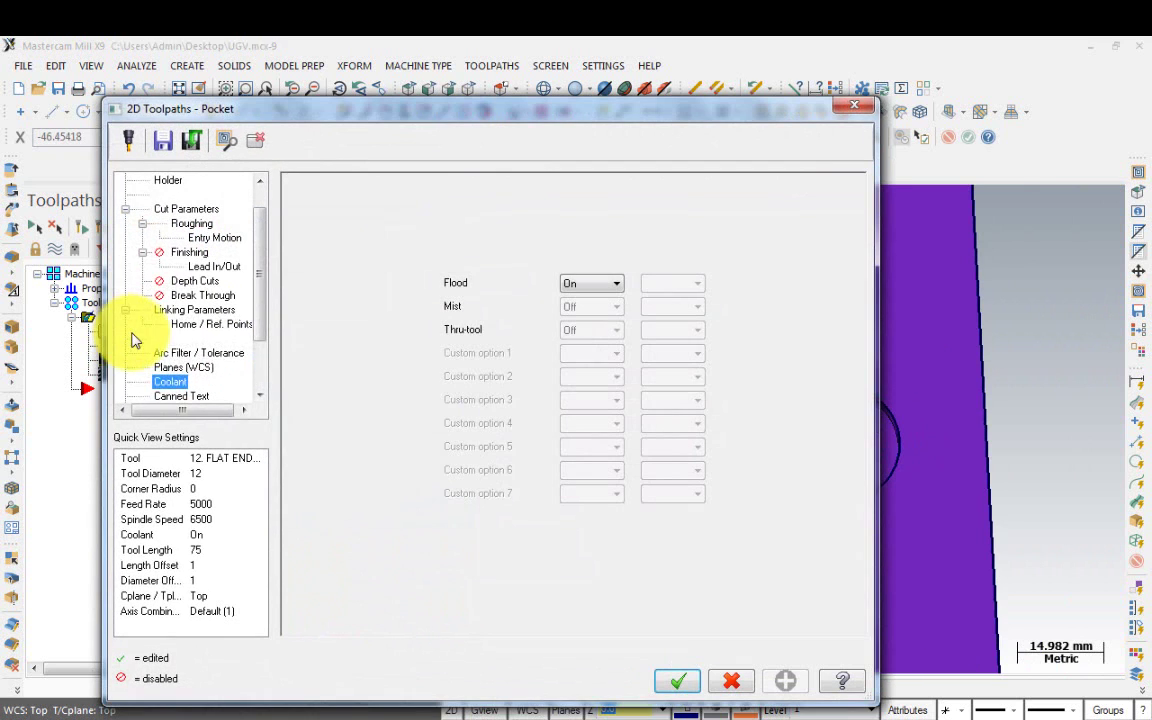
Tick Center on entry point under Roughing > Entry Motion and accept the Pocket parameters.
left_click(188, 212)
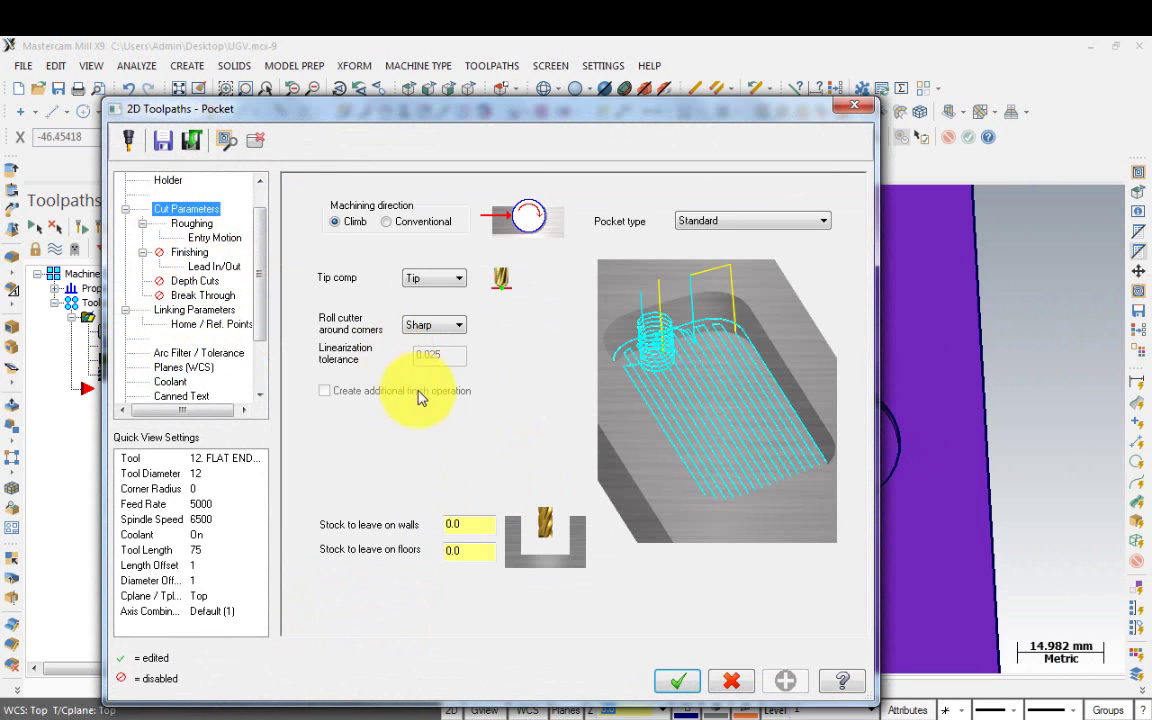
left_click(192, 224)
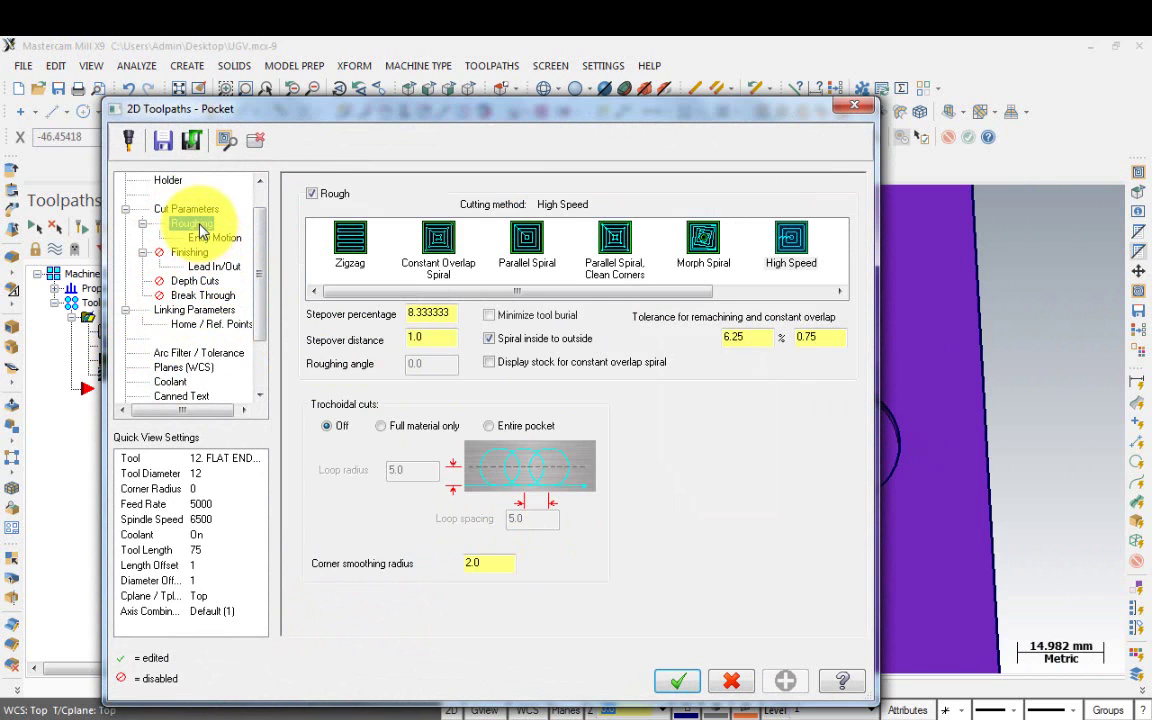
left_click(212, 238)
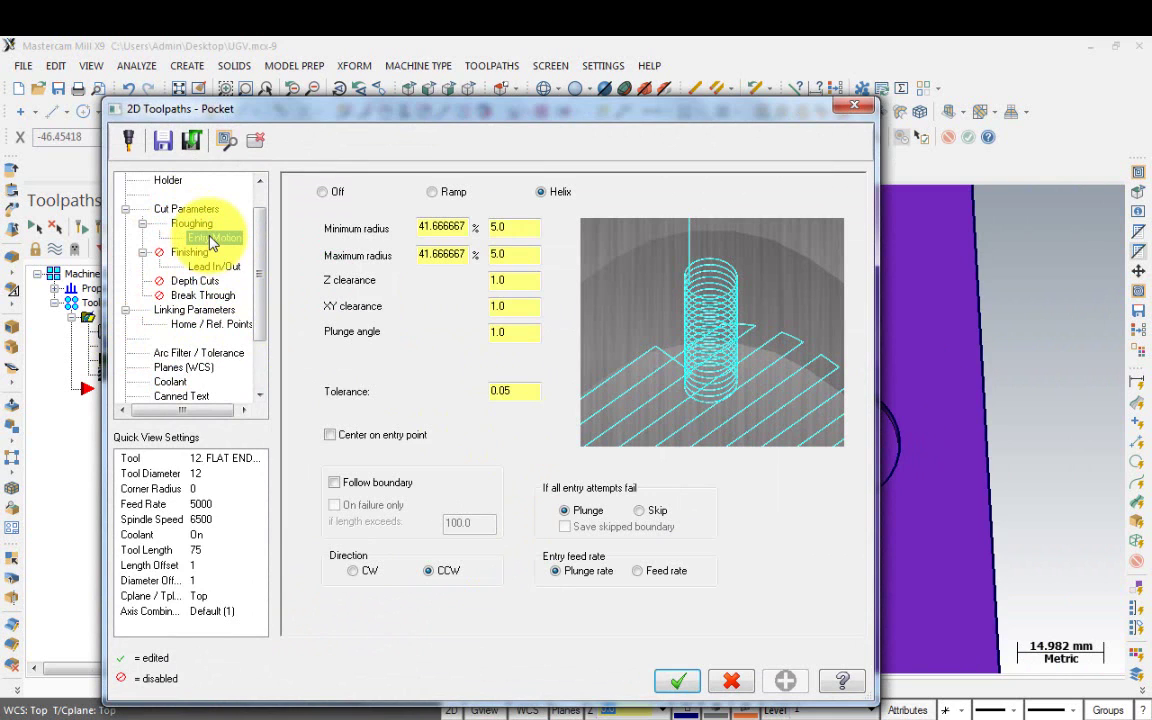
left_click(330, 436)
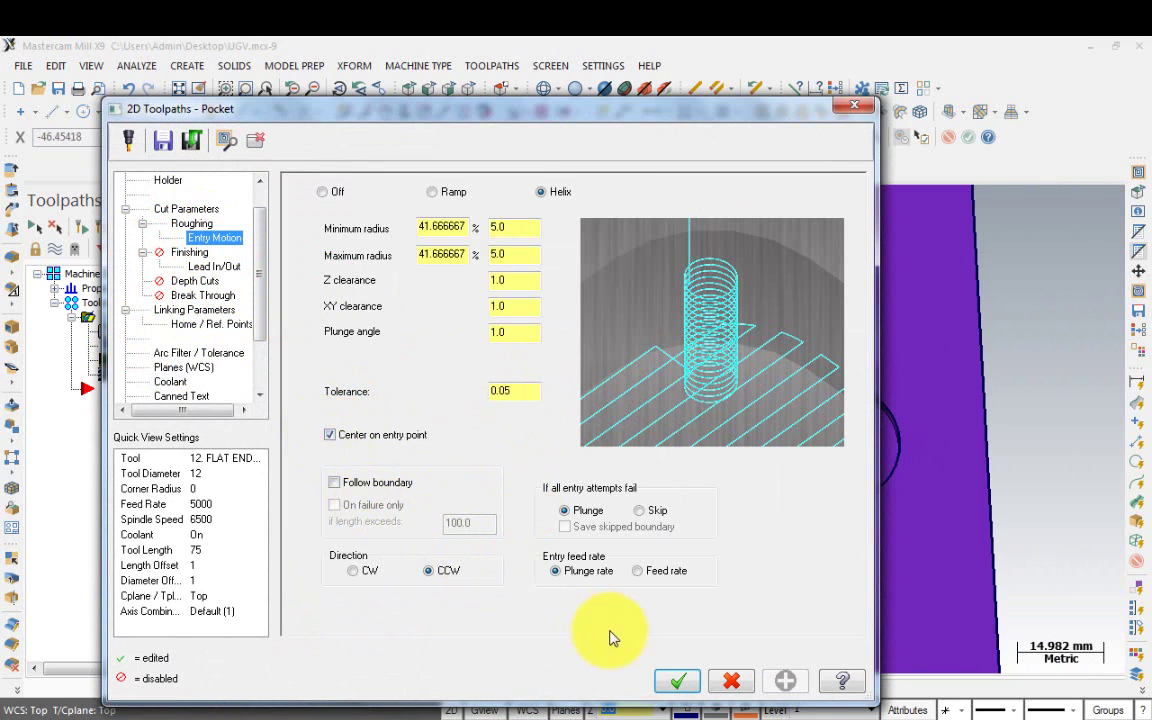
left_click(678, 684)
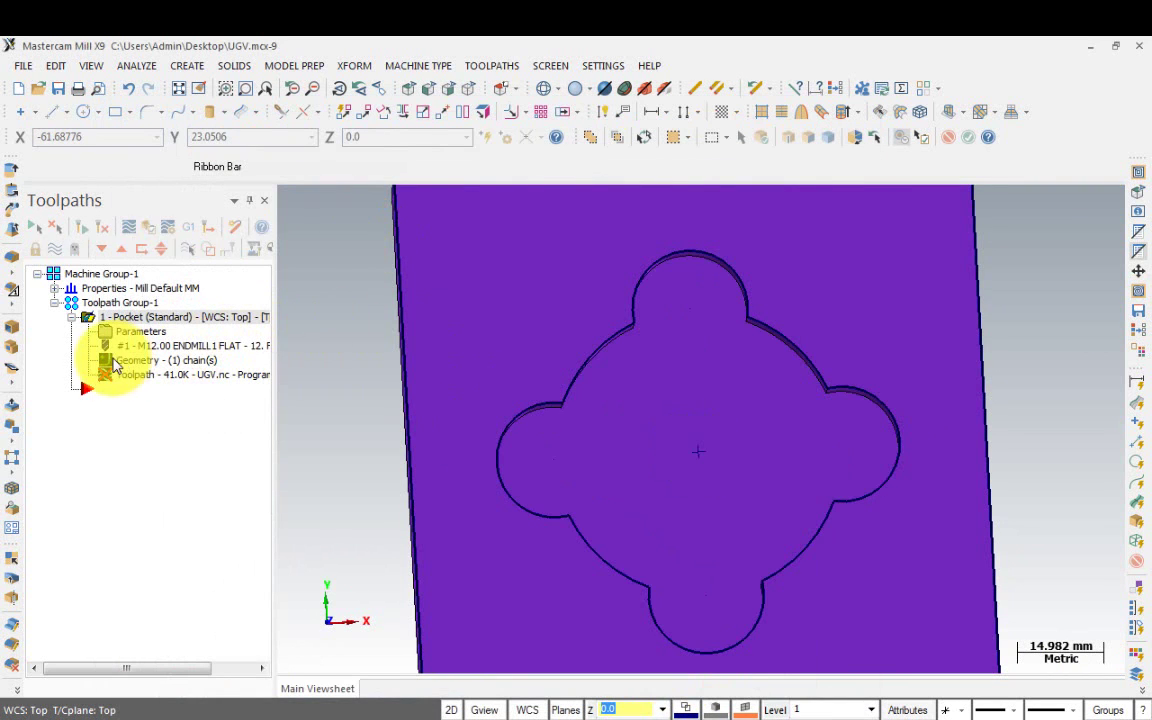
Add the clover's centre point as a second, point-mode chain in the pocket's Chain Manager.
left_click(130, 363)
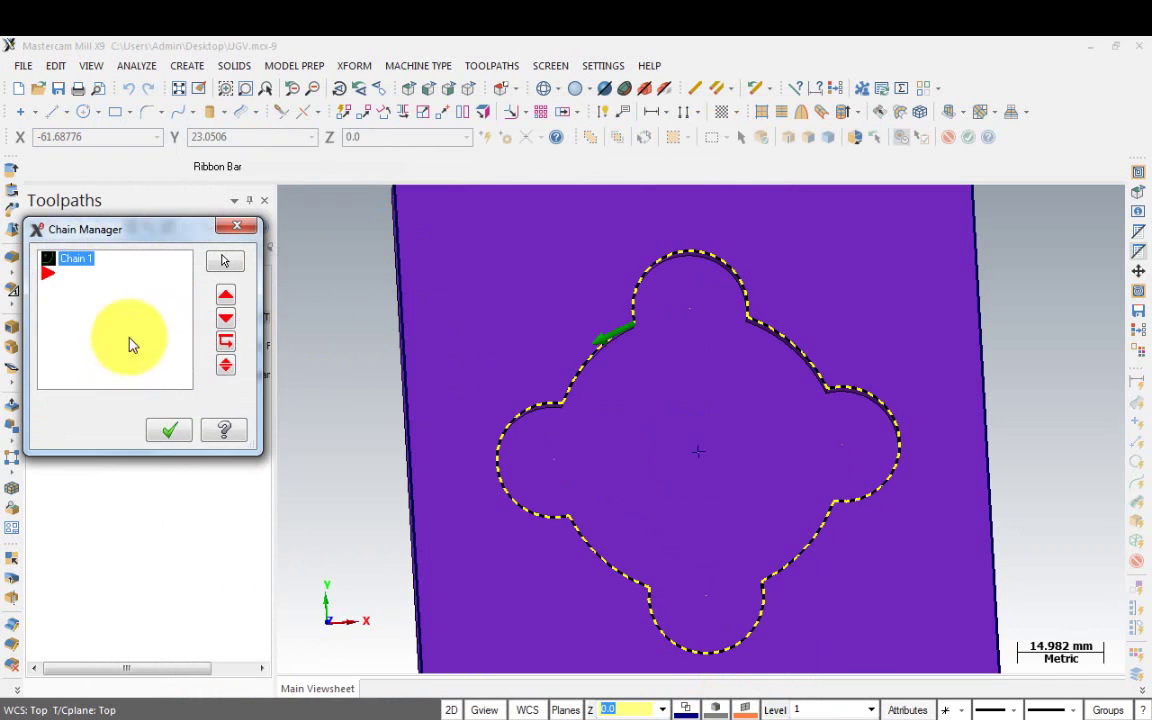
right_click(112, 288)
left_click(142, 300)
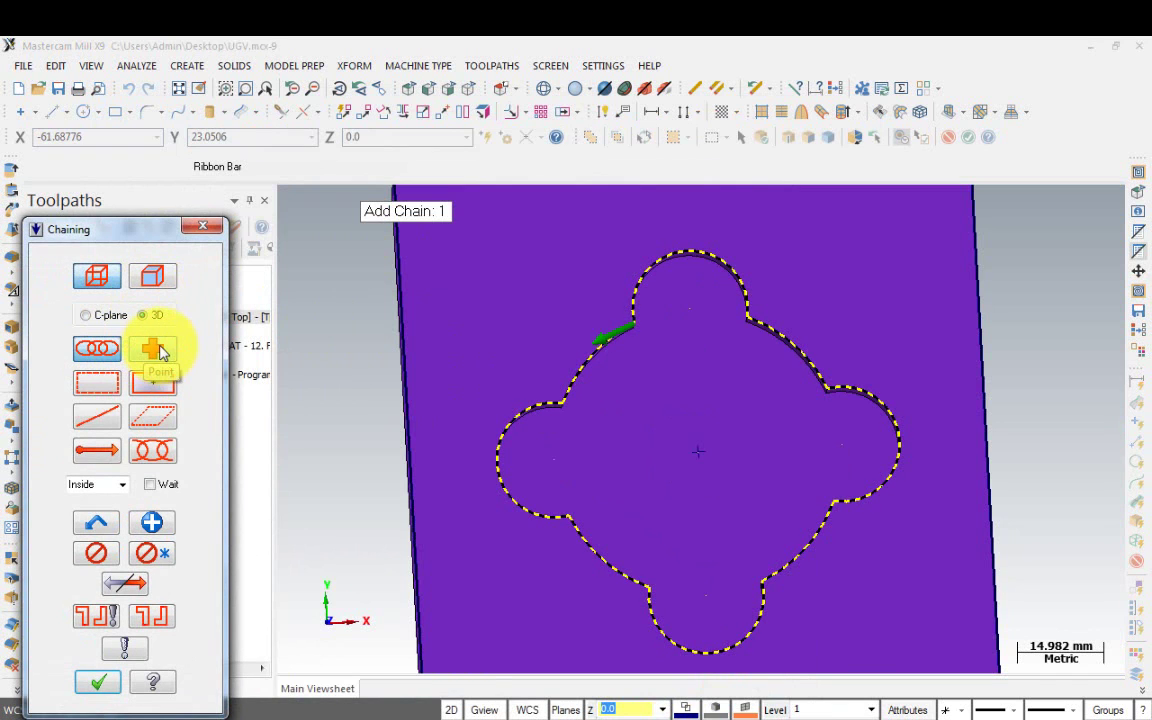
left_click(155, 355)
left_click(699, 456)
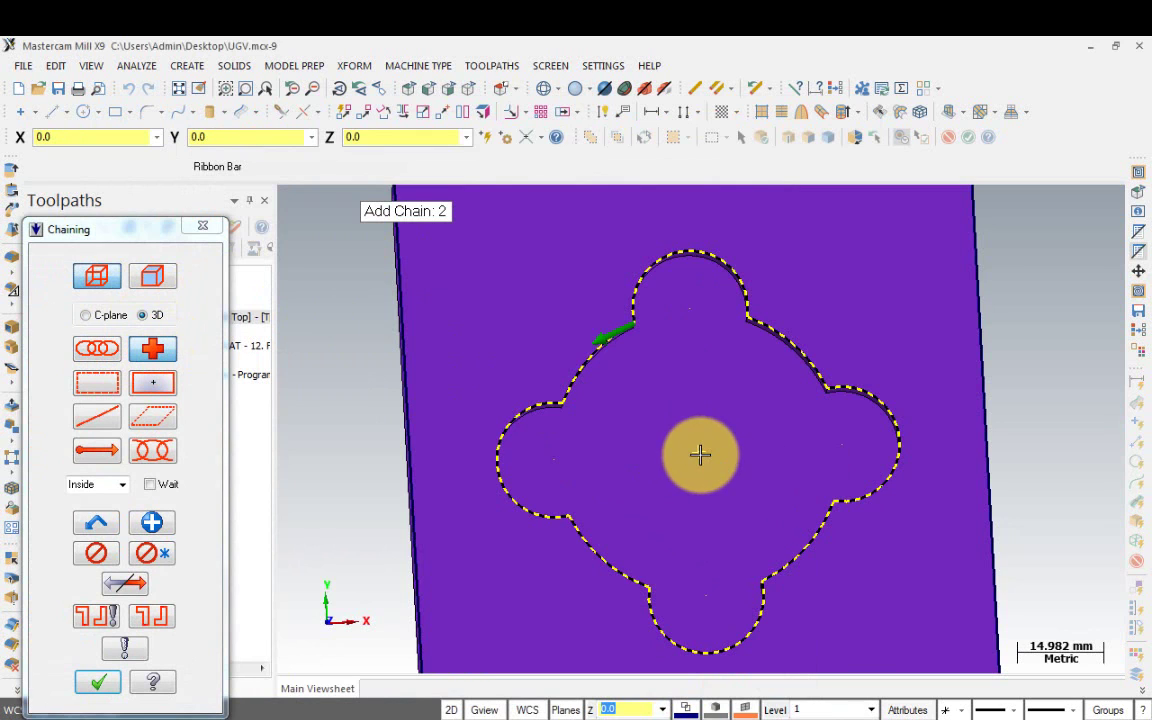
left_click(97, 682)
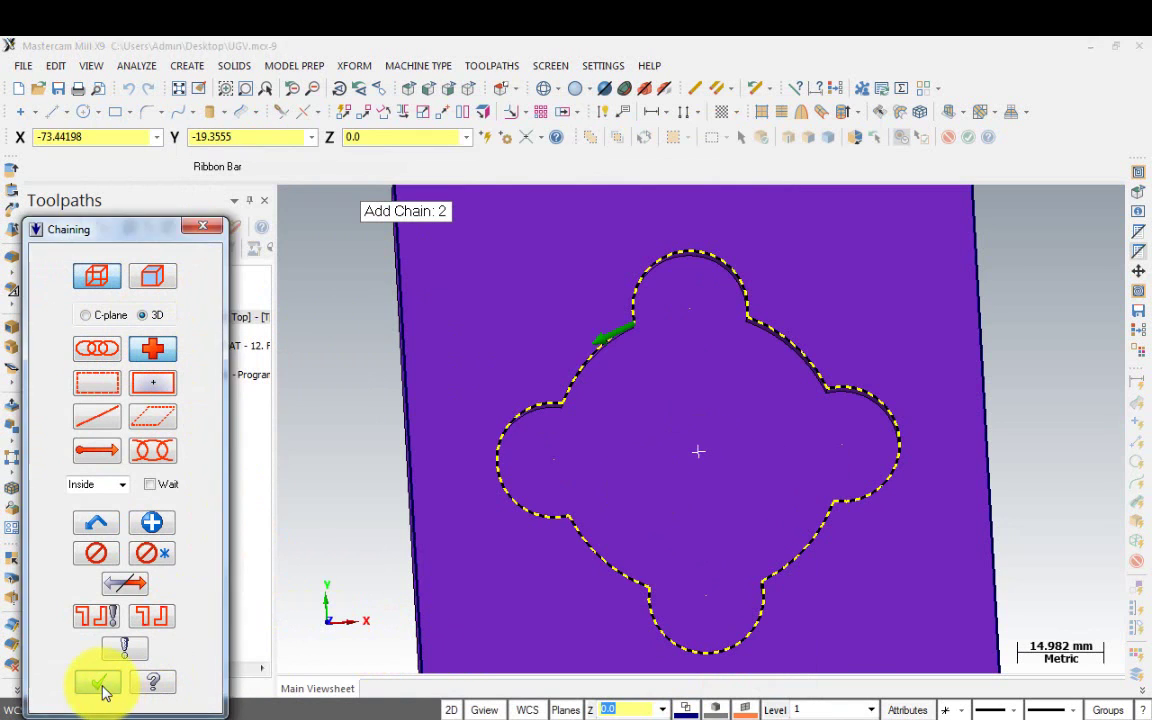
left_click(170, 431)
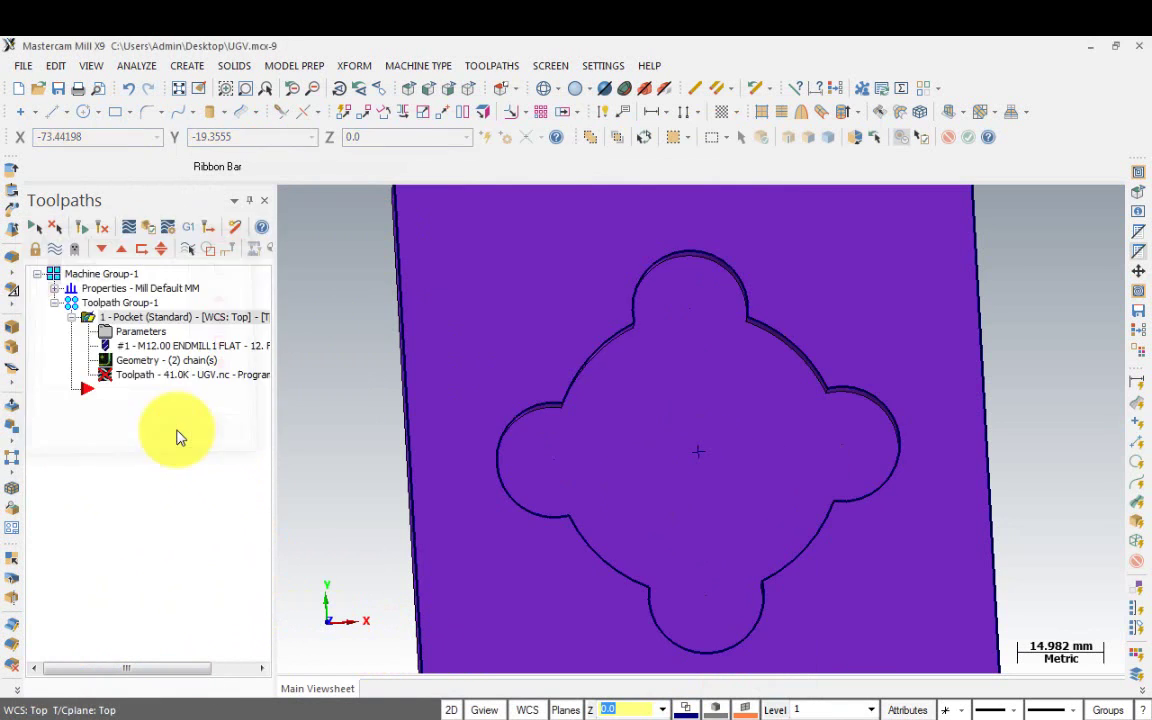
Regenerate the pocket toolpath and inspect its centre-started helix entry in Top, then Isometric view.
left_click(101, 227)
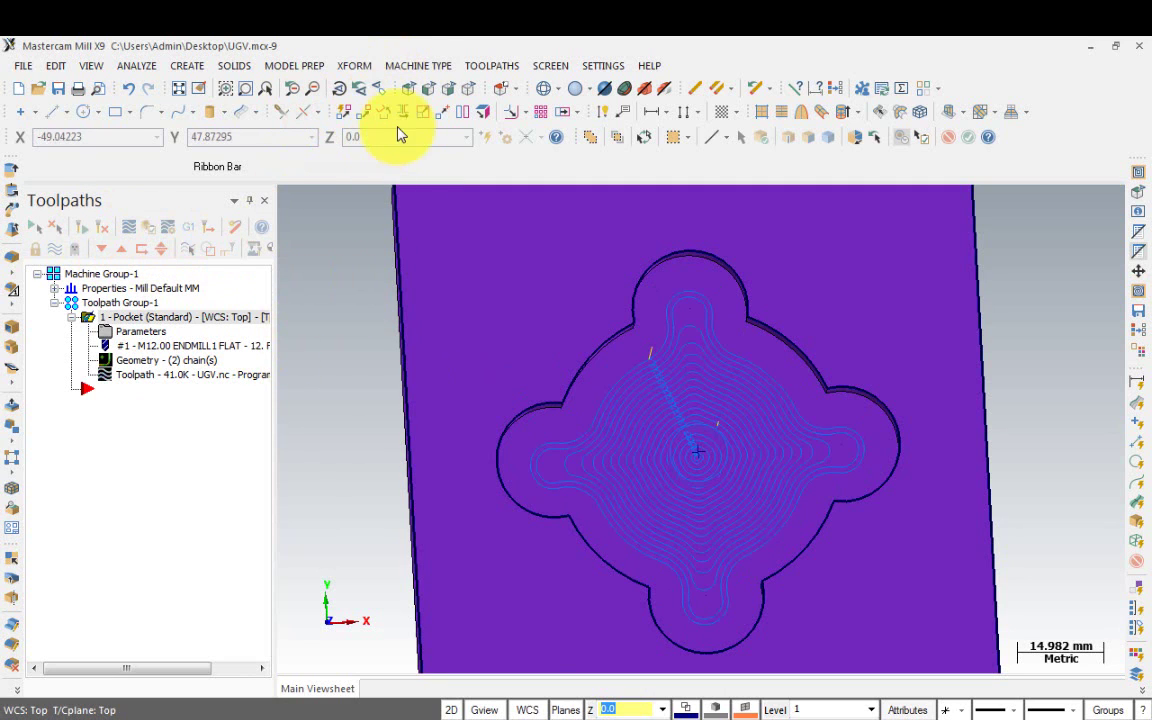
left_click(373, 88)
scroll(668, 406, "up", 2)
scroll(681, 403, "up", 2)
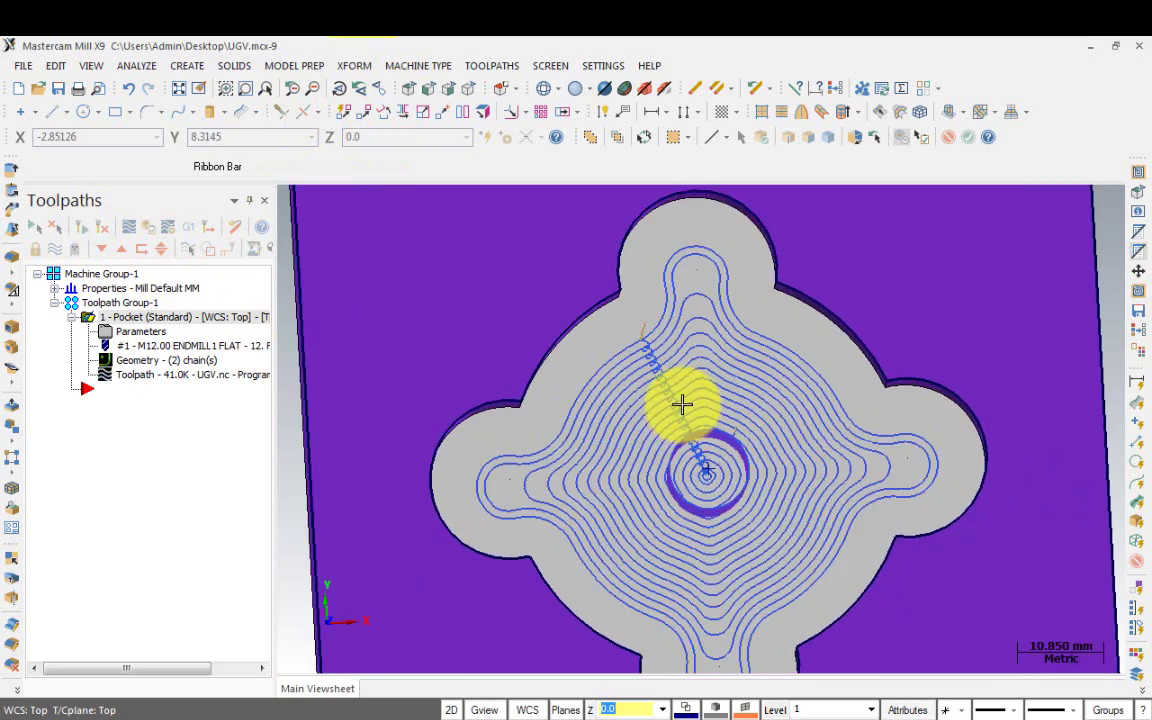
scroll(679, 400, "up", 1)
scroll(679, 400, "up", 1)
scroll(679, 400, "up", 1)
scroll(670, 398, "down", 2)
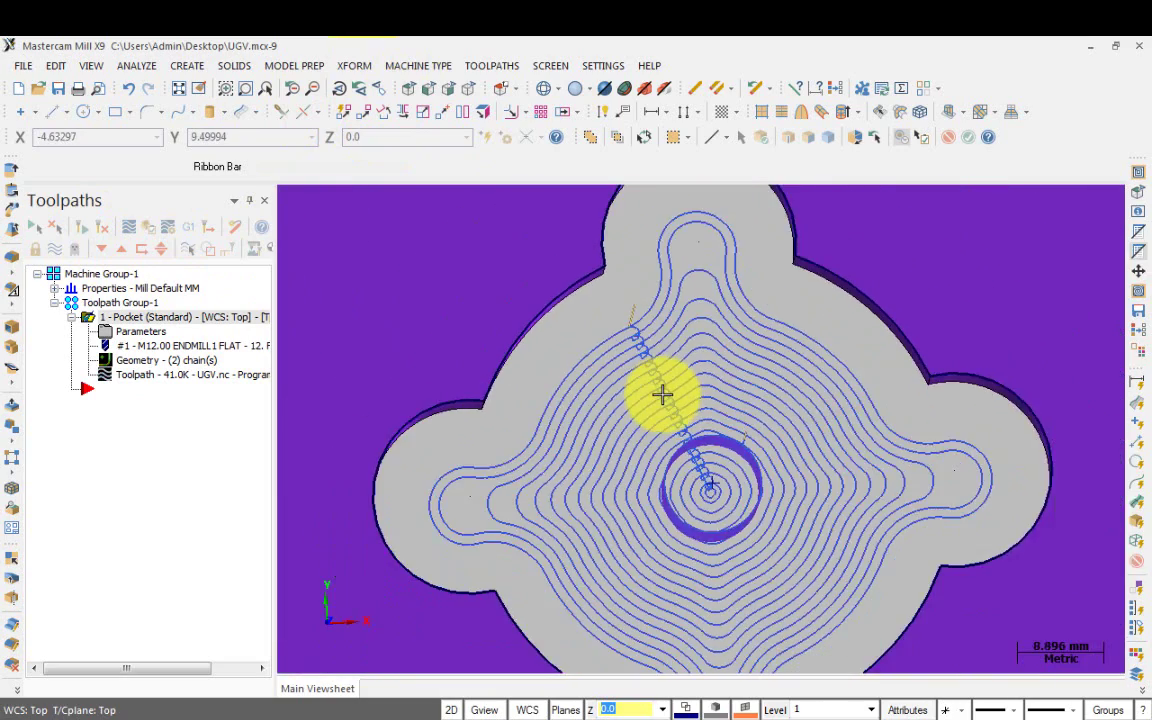
scroll(662, 394, "down", 2)
scroll(653, 391, "down", 1)
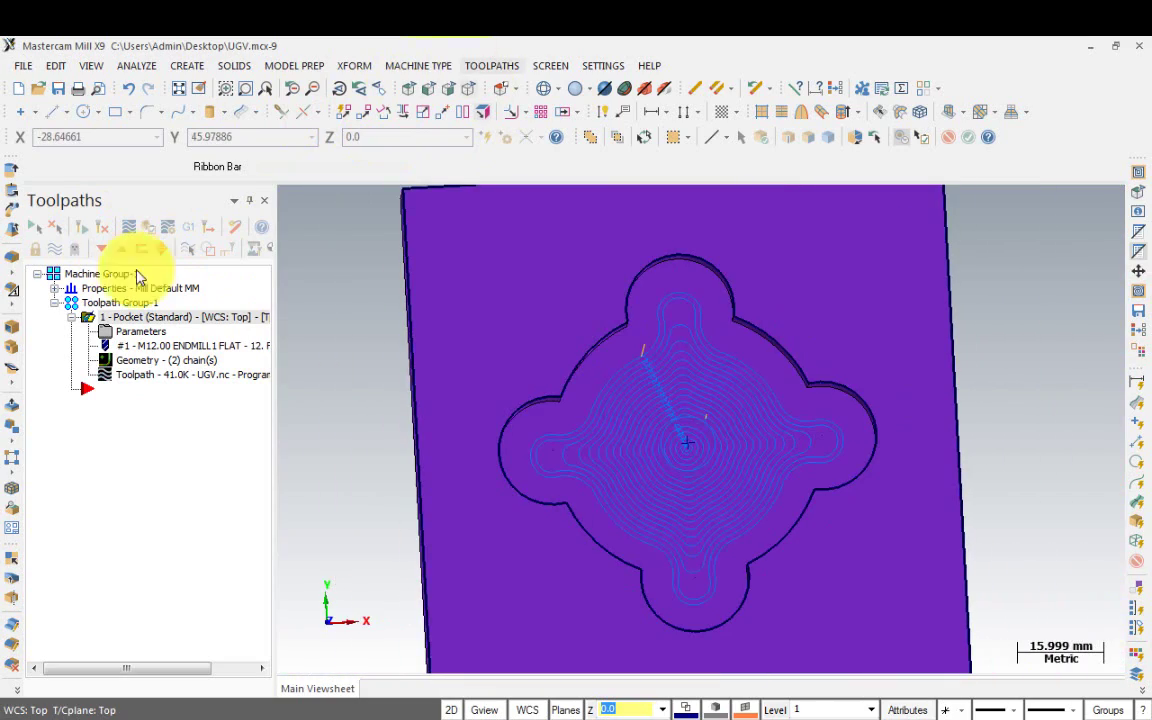
left_click(466, 90)
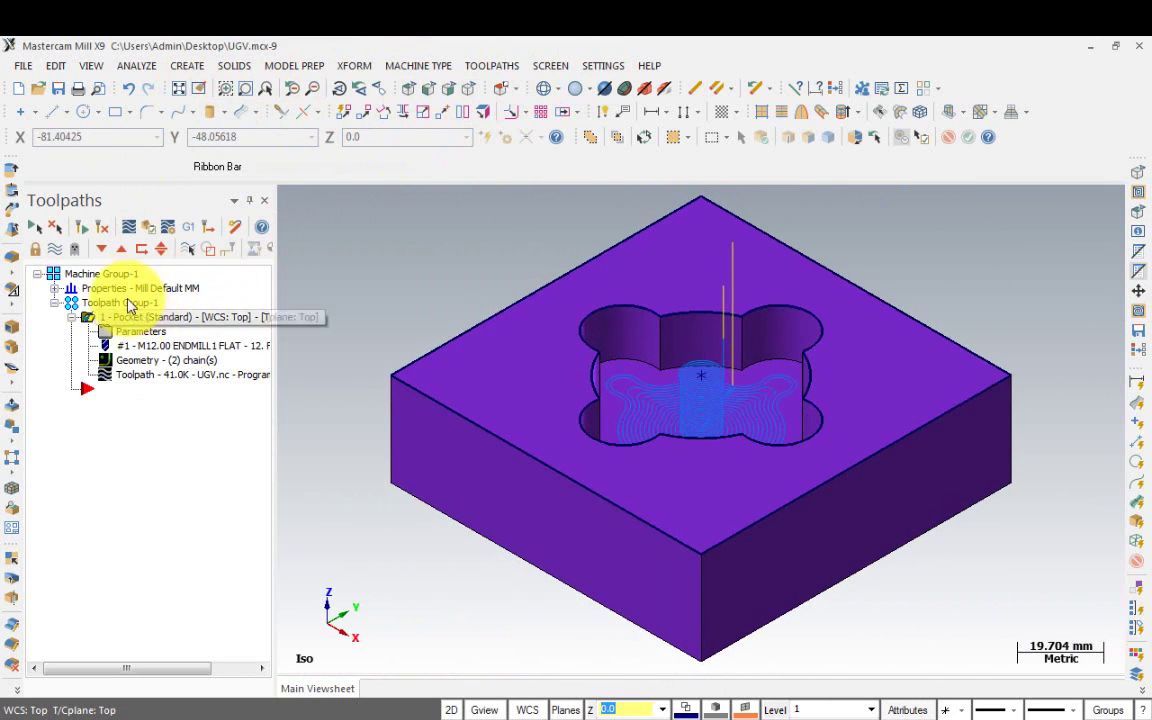
Set the machine group stock to a 100 × 100 × 30 box fitted around all solids.
left_click(55, 288)
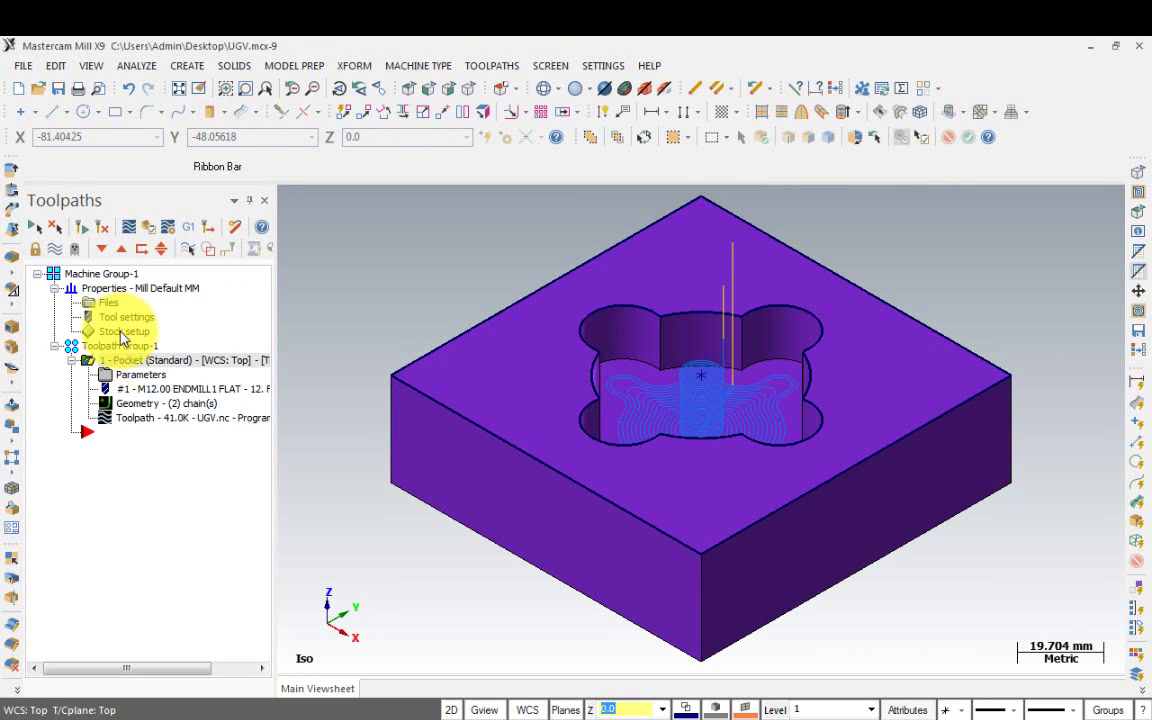
left_click(121, 335)
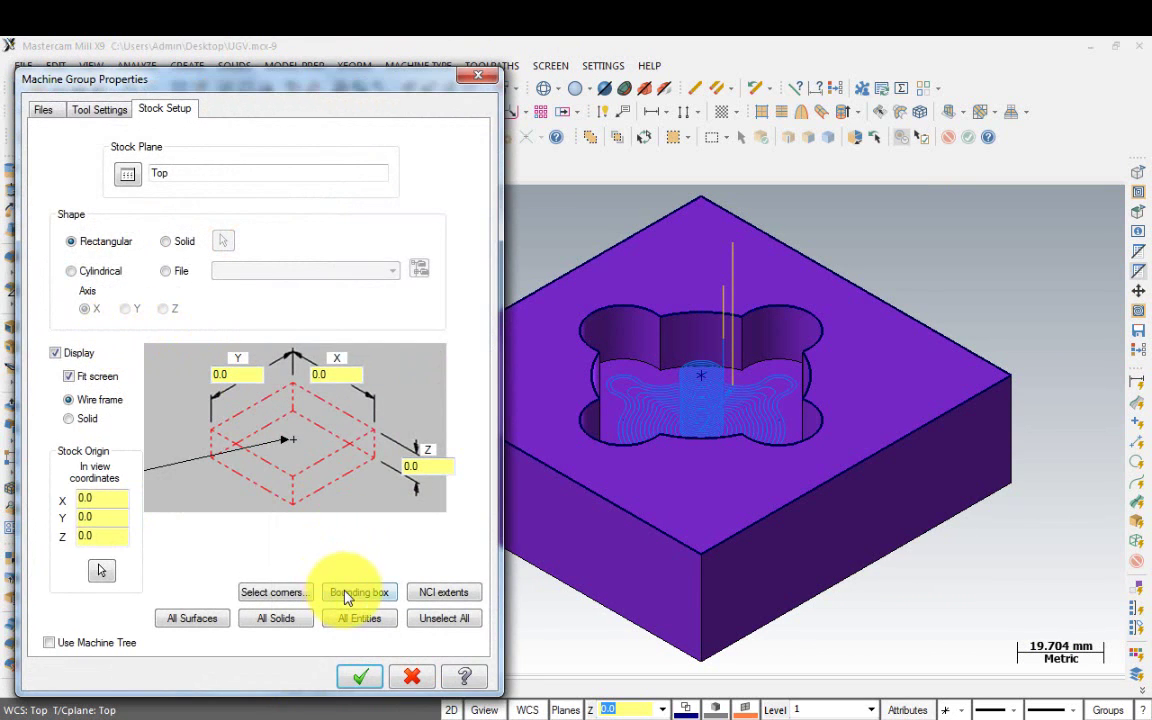
left_click(276, 618)
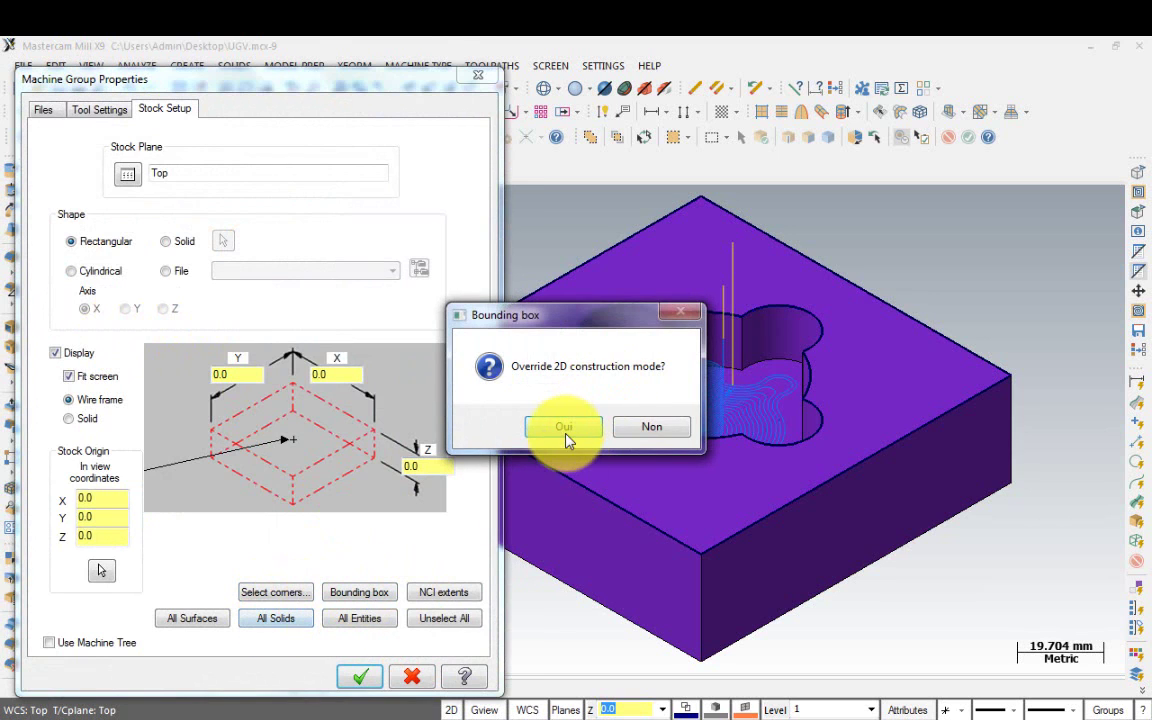
left_click(566, 440)
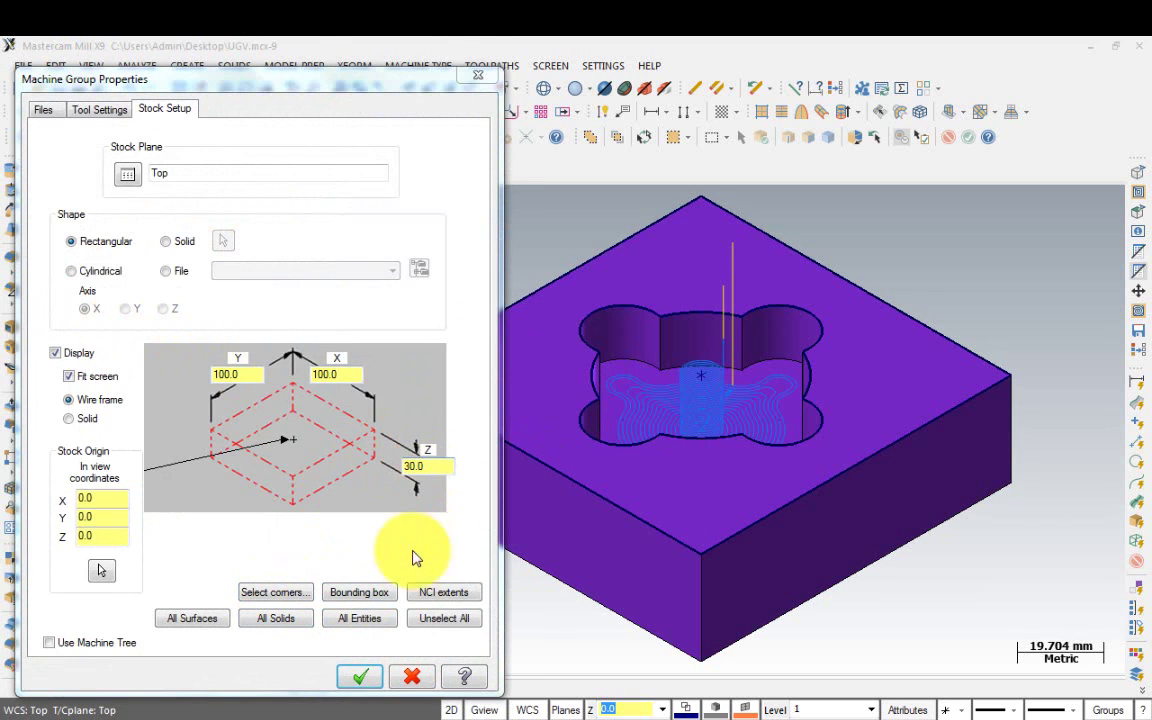
left_click(360, 680)
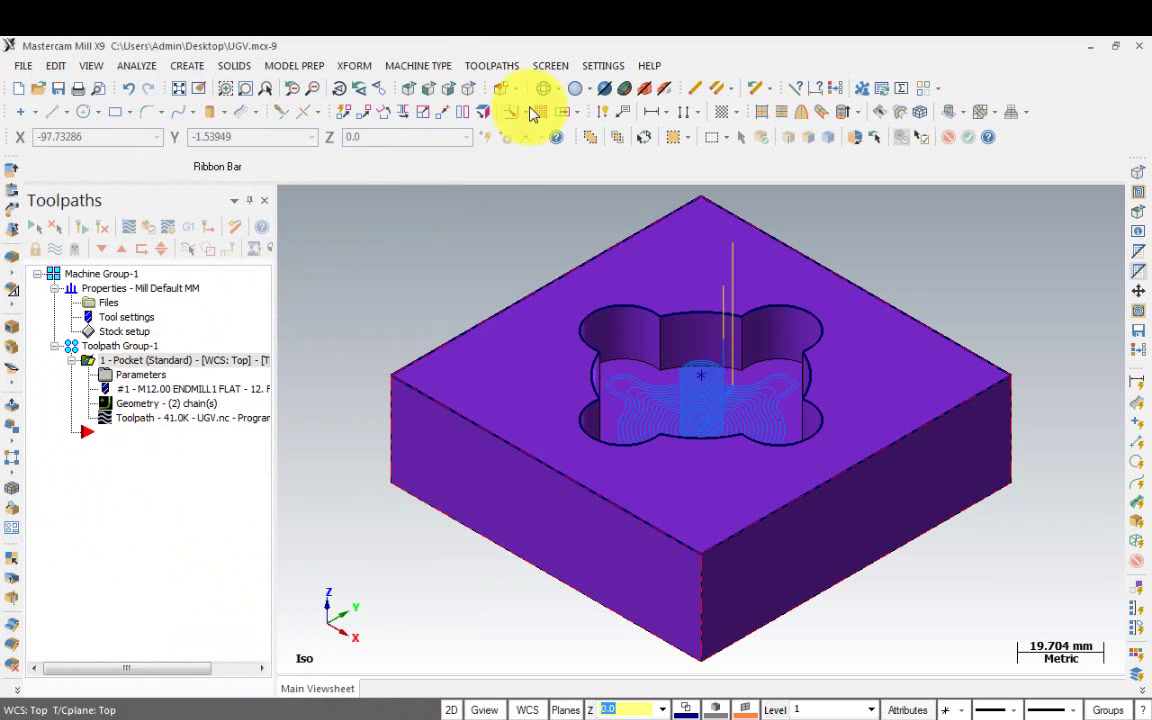
Toggle stock shading on and off, then send the pocket toolpath to Verify.
left_click(642, 92)
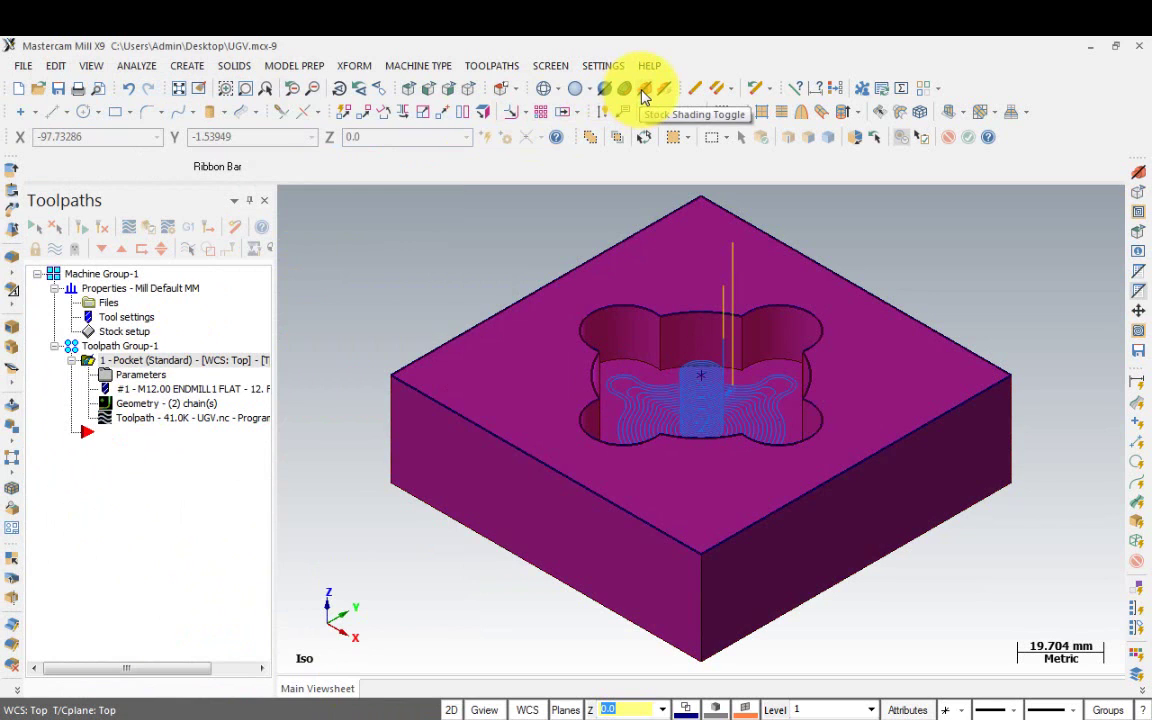
left_click(662, 94)
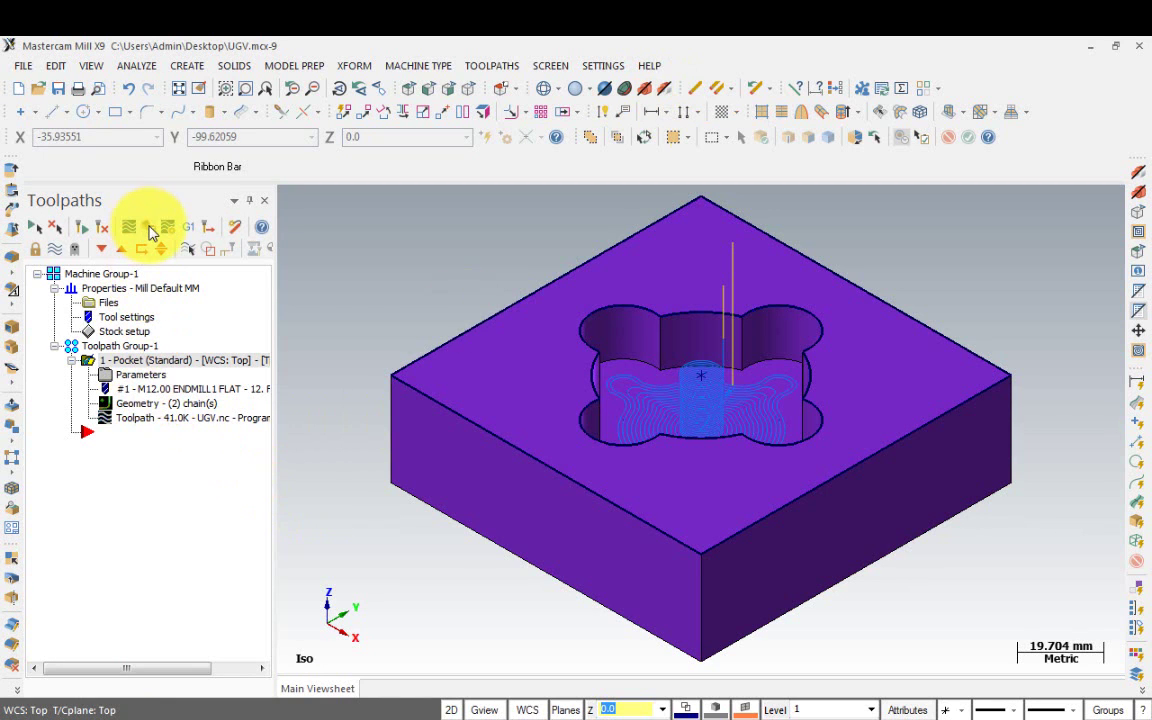
left_click(148, 228)
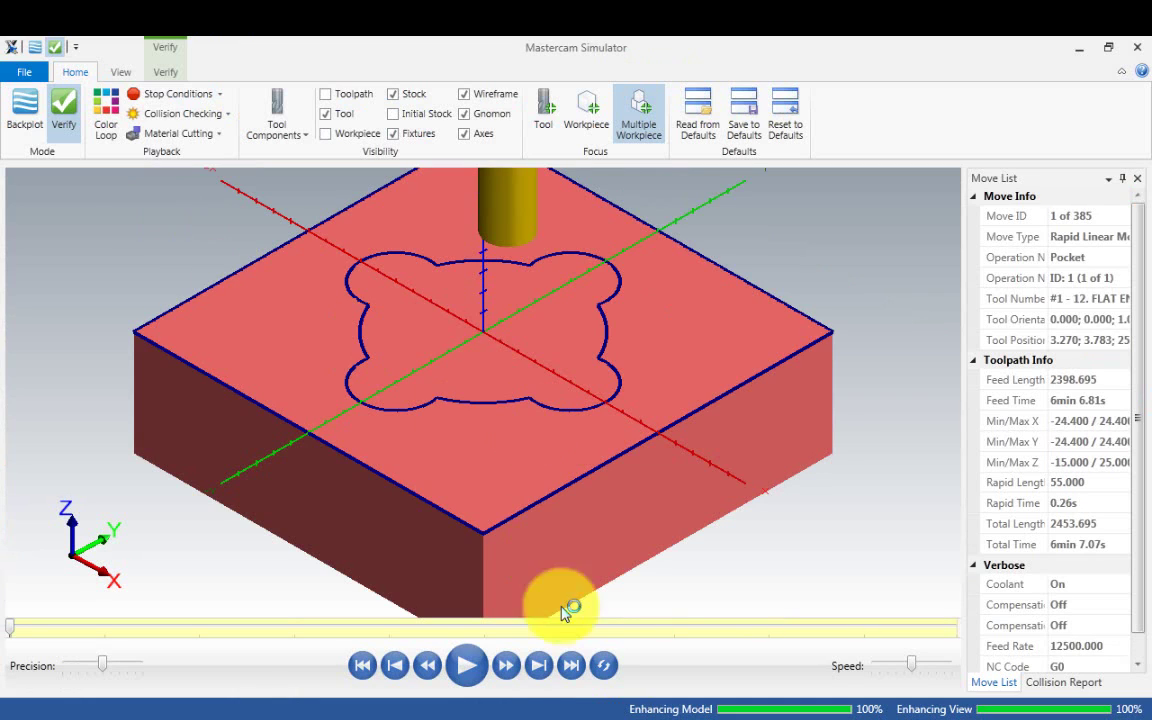
Play all 385 pocket moves with axes hidden, then close Mastercam Simulator.
left_click(470, 666)
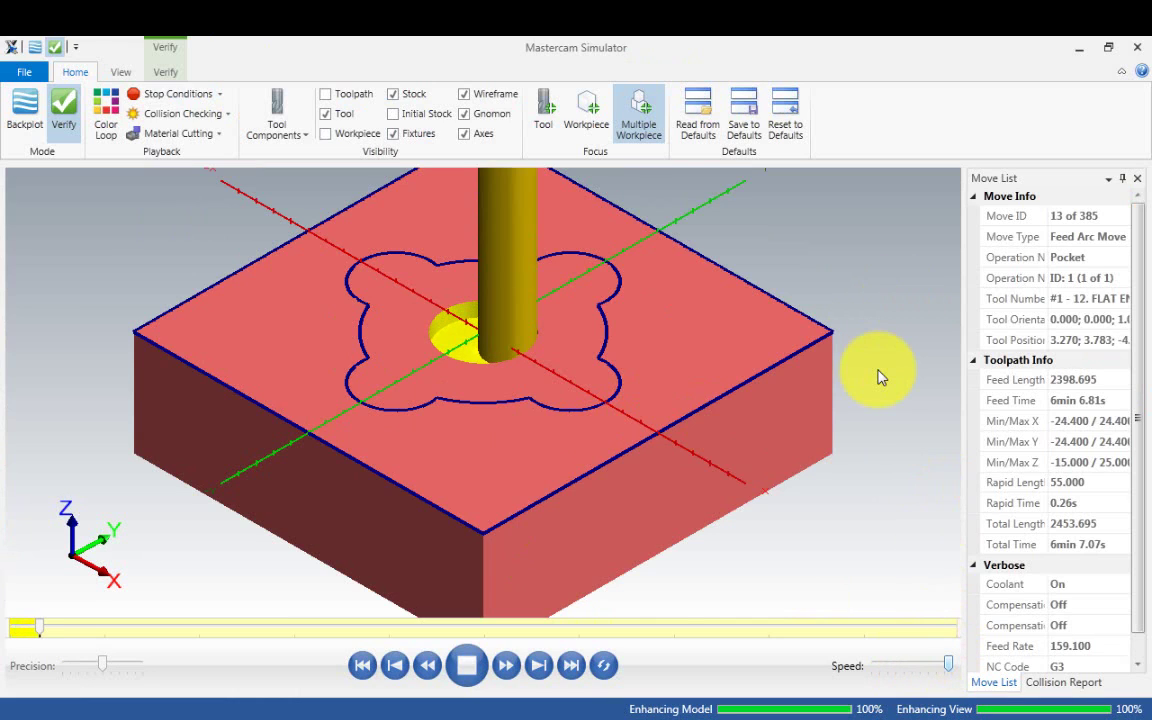
left_click(463, 133)
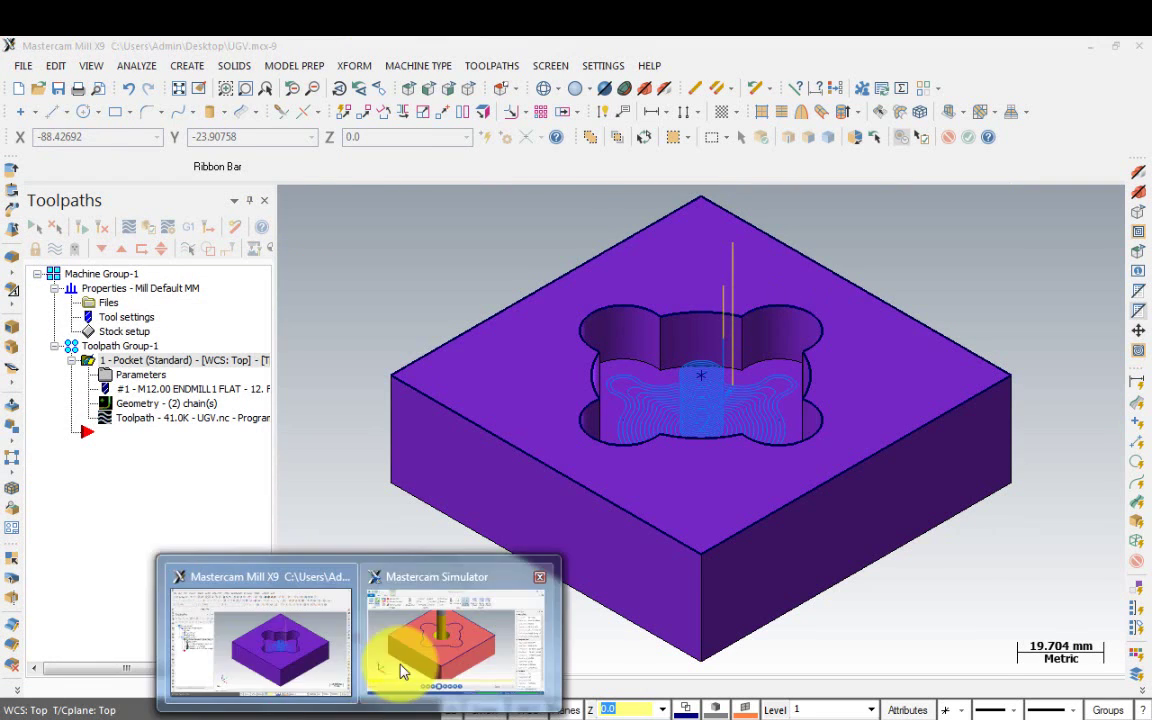
left_click(400, 665)
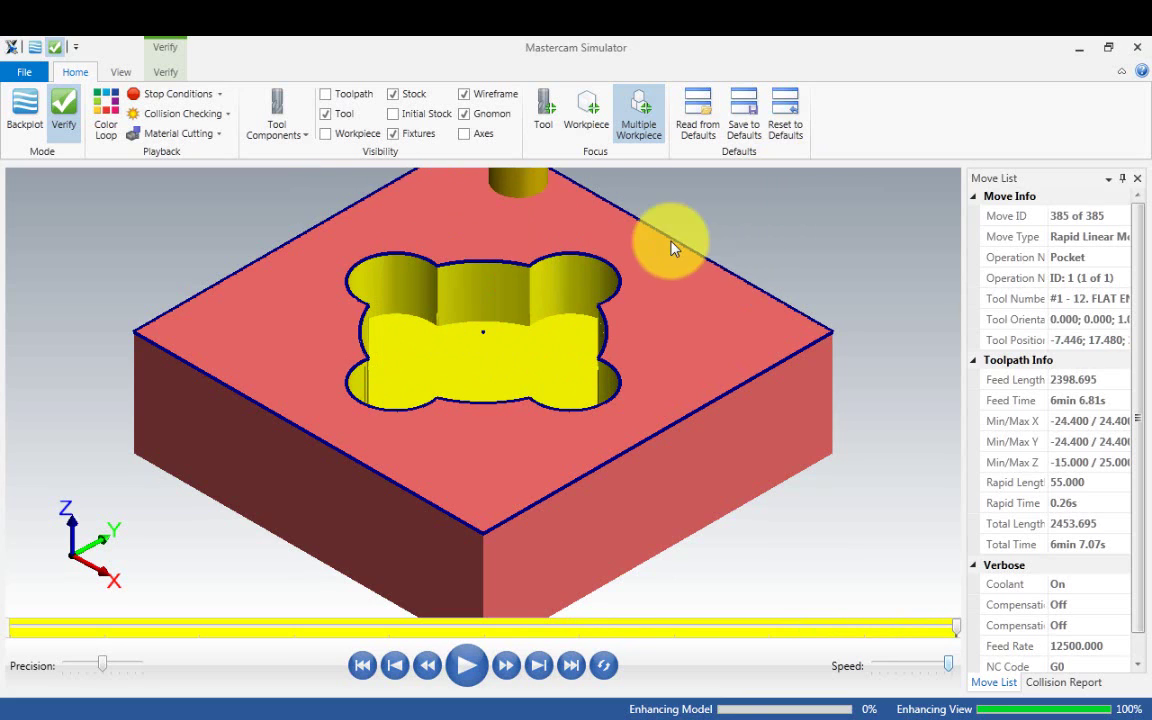
left_click(1137, 48)
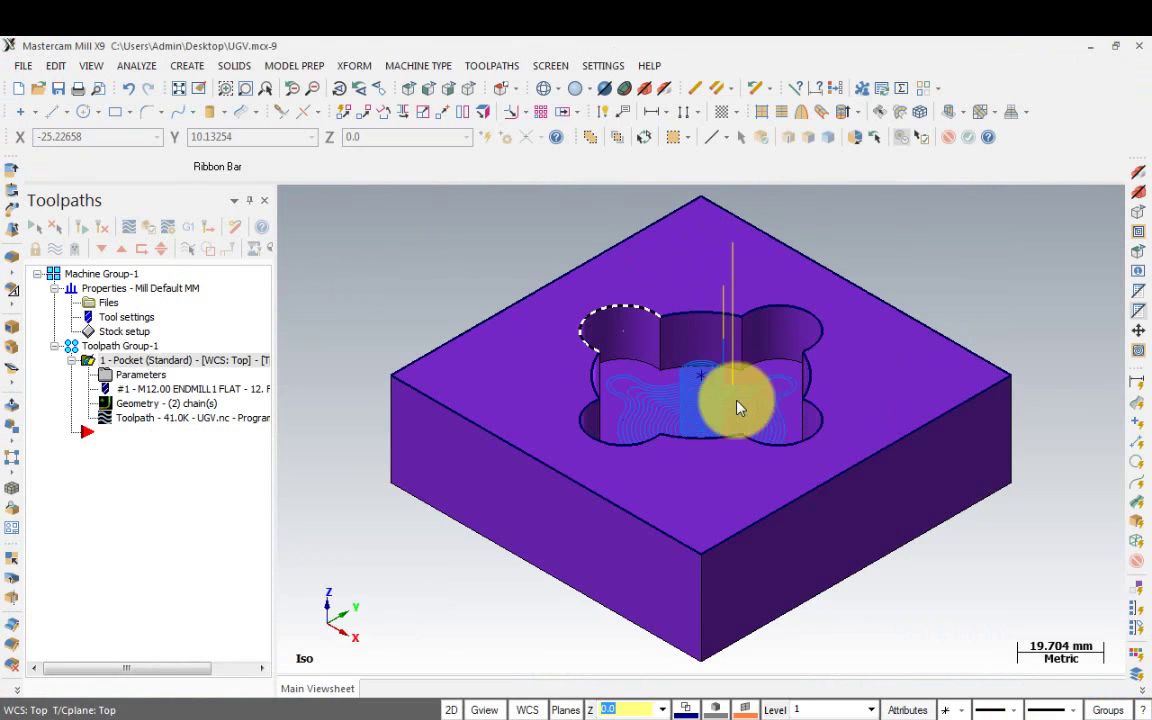
scroll(771, 378, "up", 3)
scroll(779, 378, "up", 2)
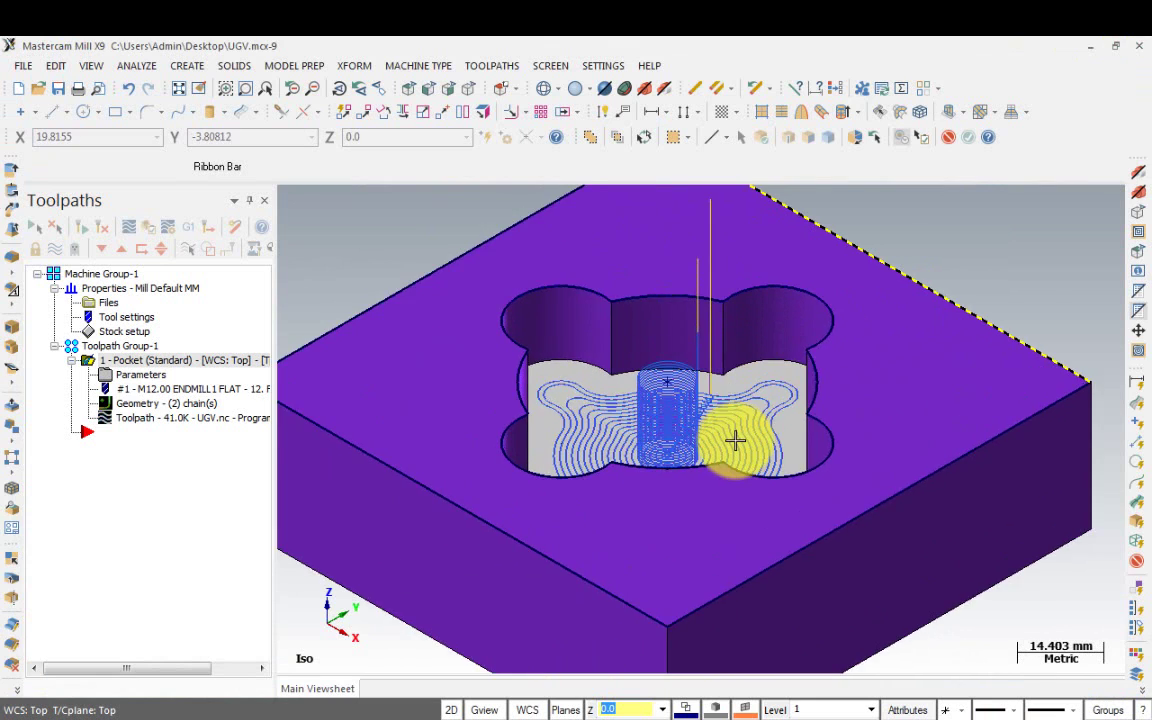
Create a 2D High Speed Dynamic Mill toolpath on the reversed clover pocket contour chain.
scroll(735, 440, "up", 3)
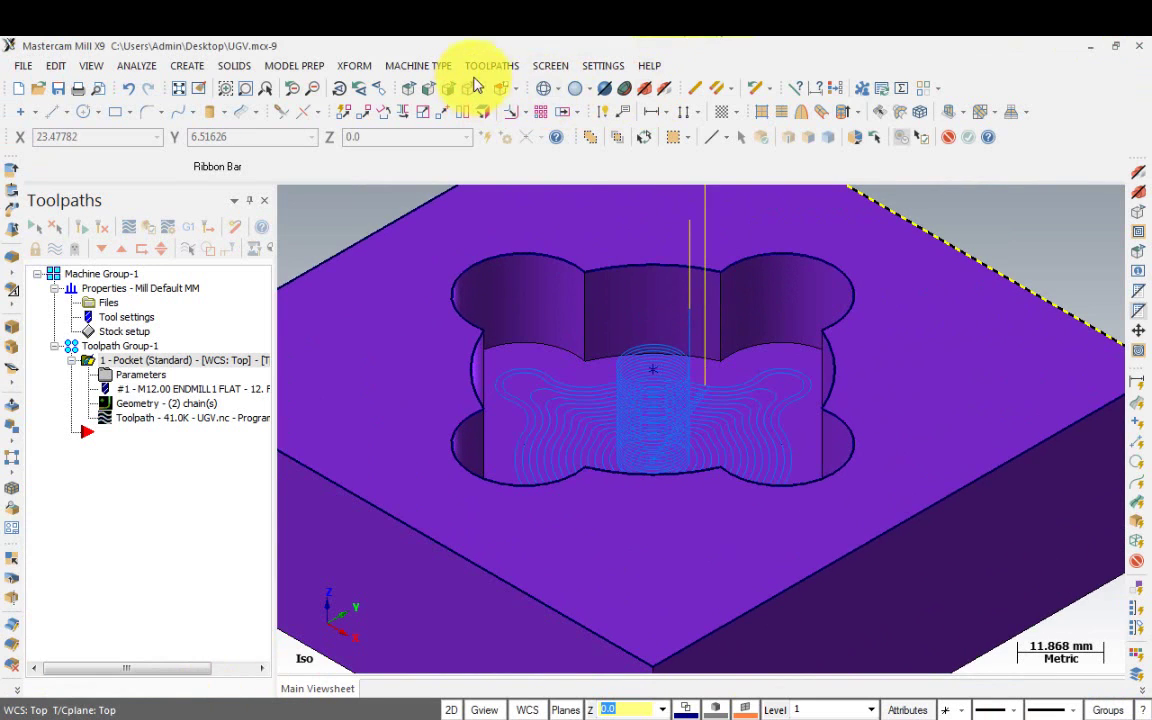
left_click(500, 68)
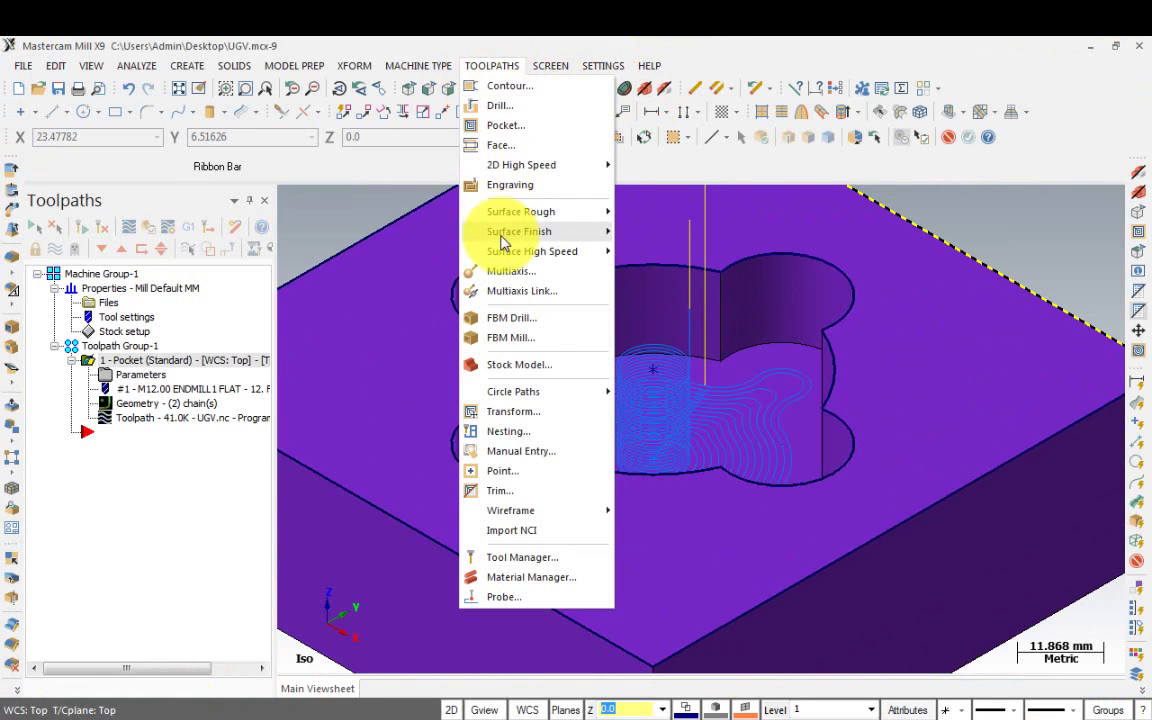
mouse_move(521, 165)
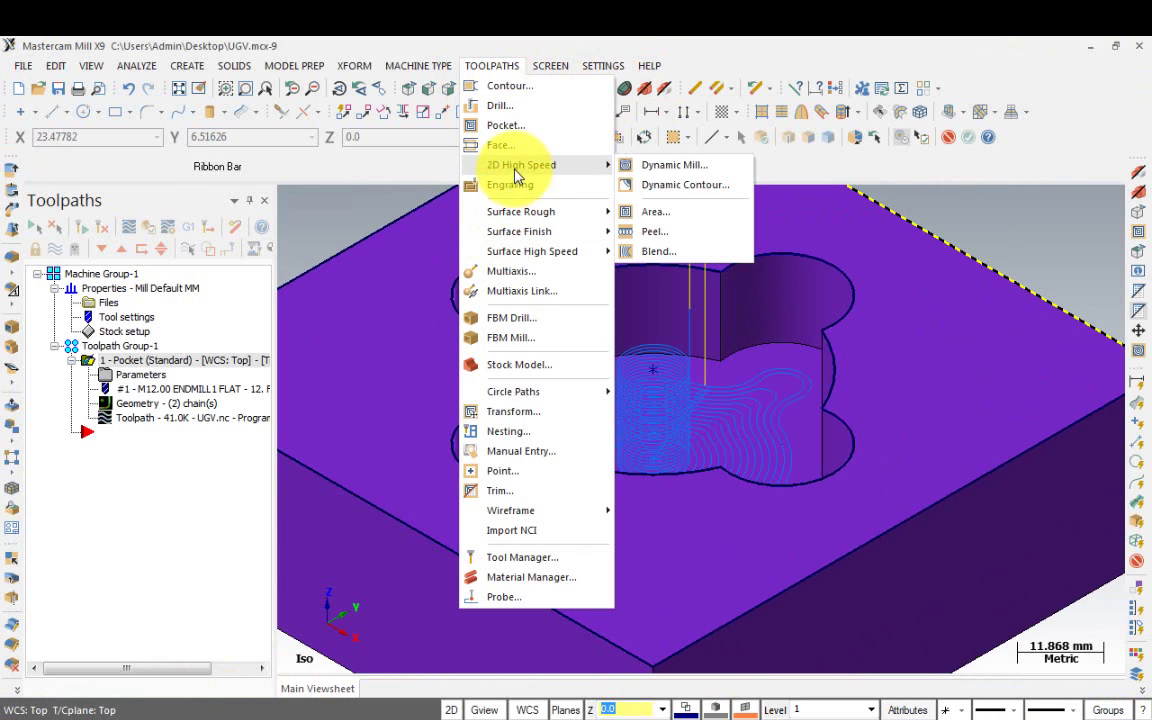
left_click(677, 173)
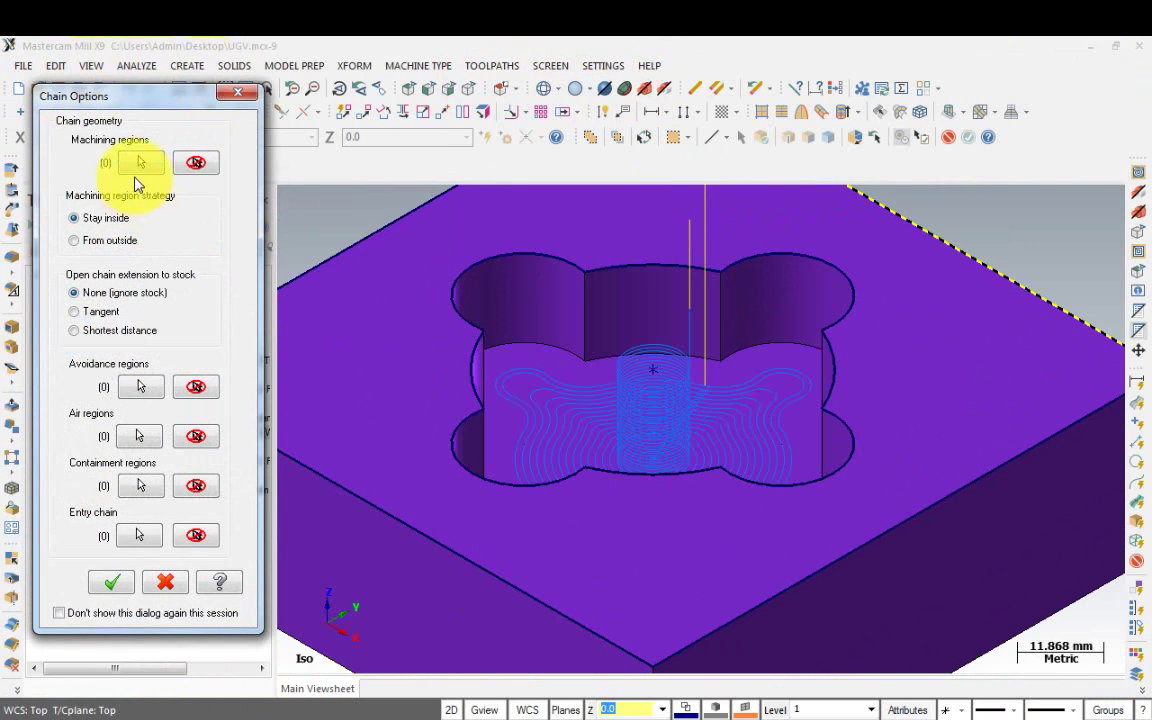
left_click(139, 164)
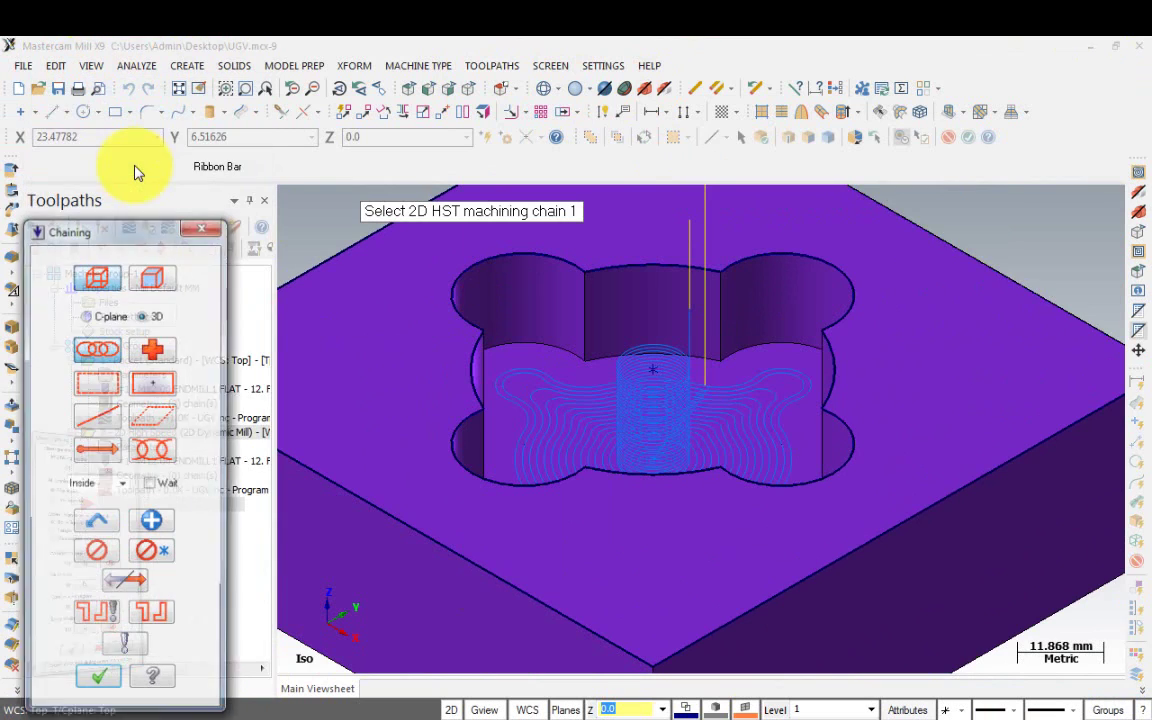
left_click(476, 342)
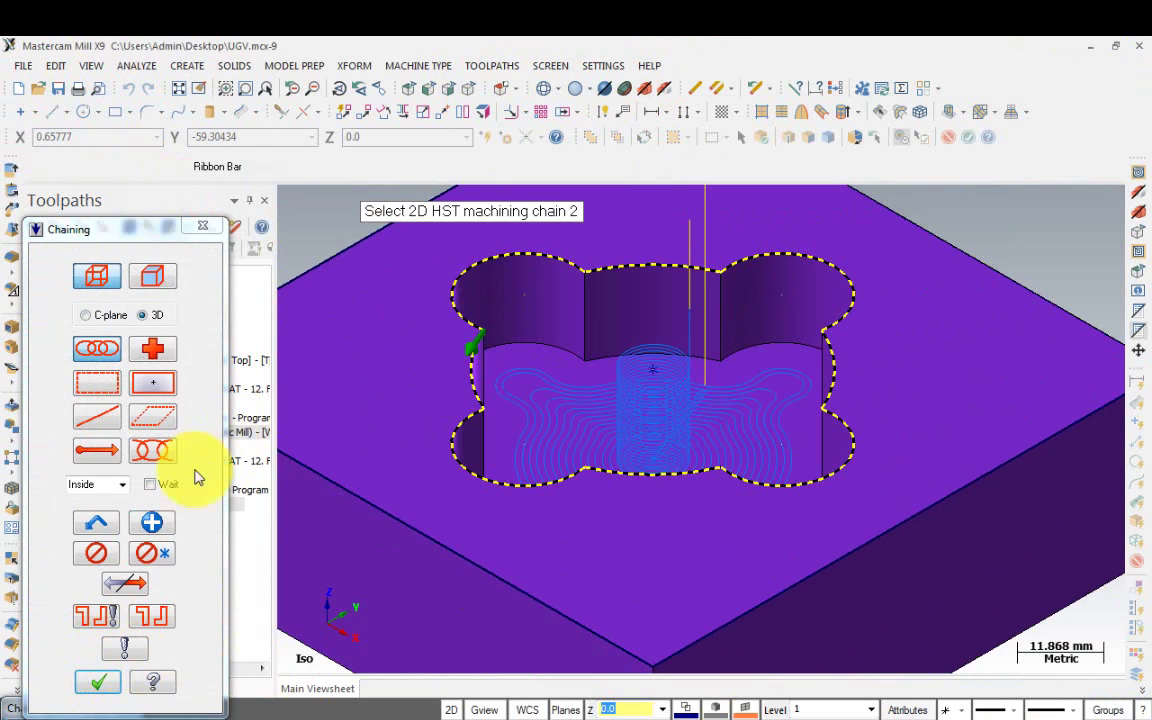
left_click(140, 584)
left_click(92, 684)
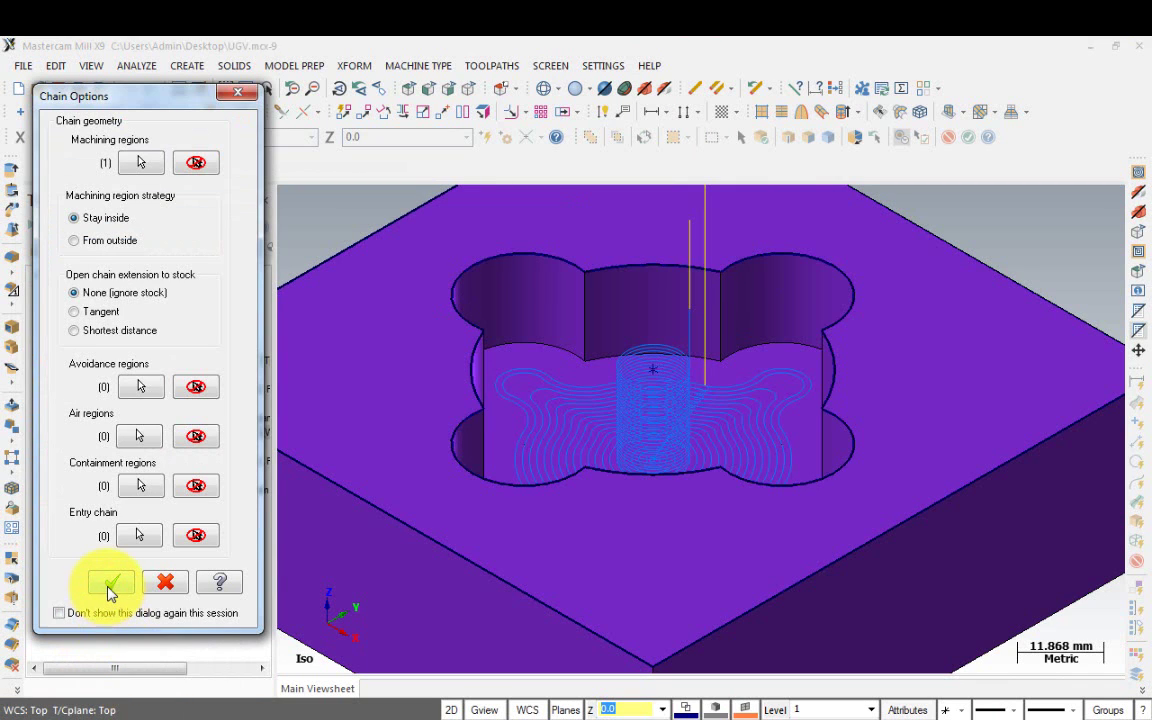
left_click(110, 584)
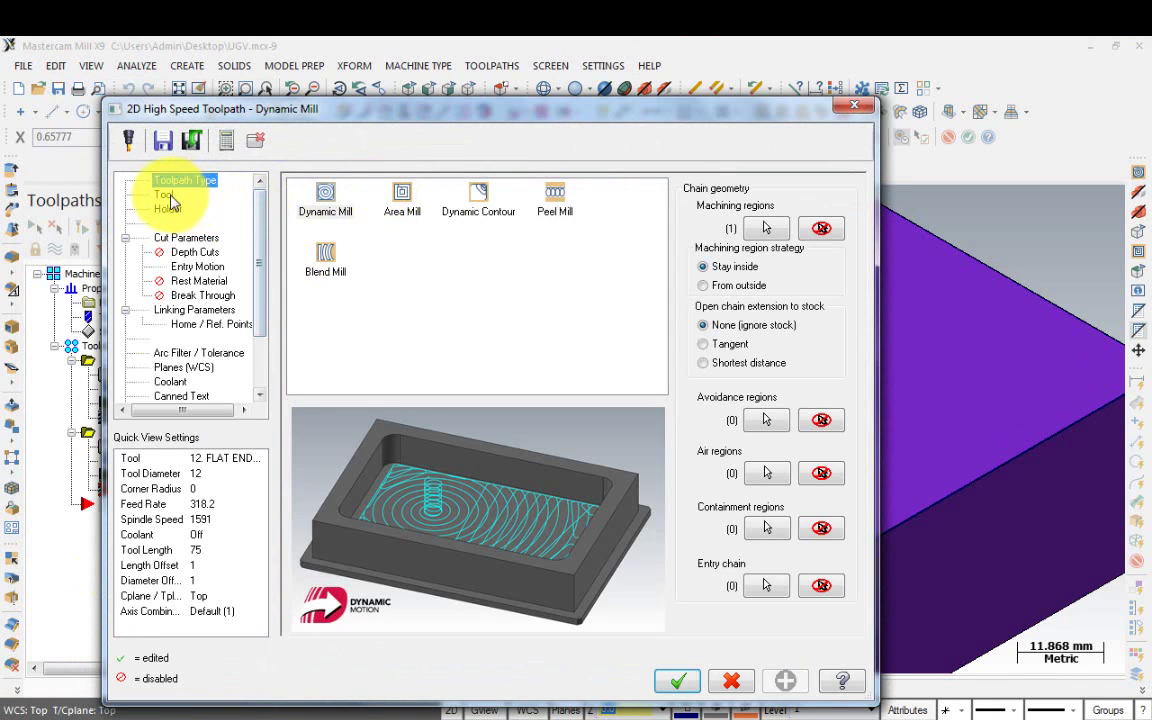
Choose the 12 flat endmill and set stepover 1.0 and minimum toolpath radius 1.2.
left_click(165, 196)
left_click(303, 230)
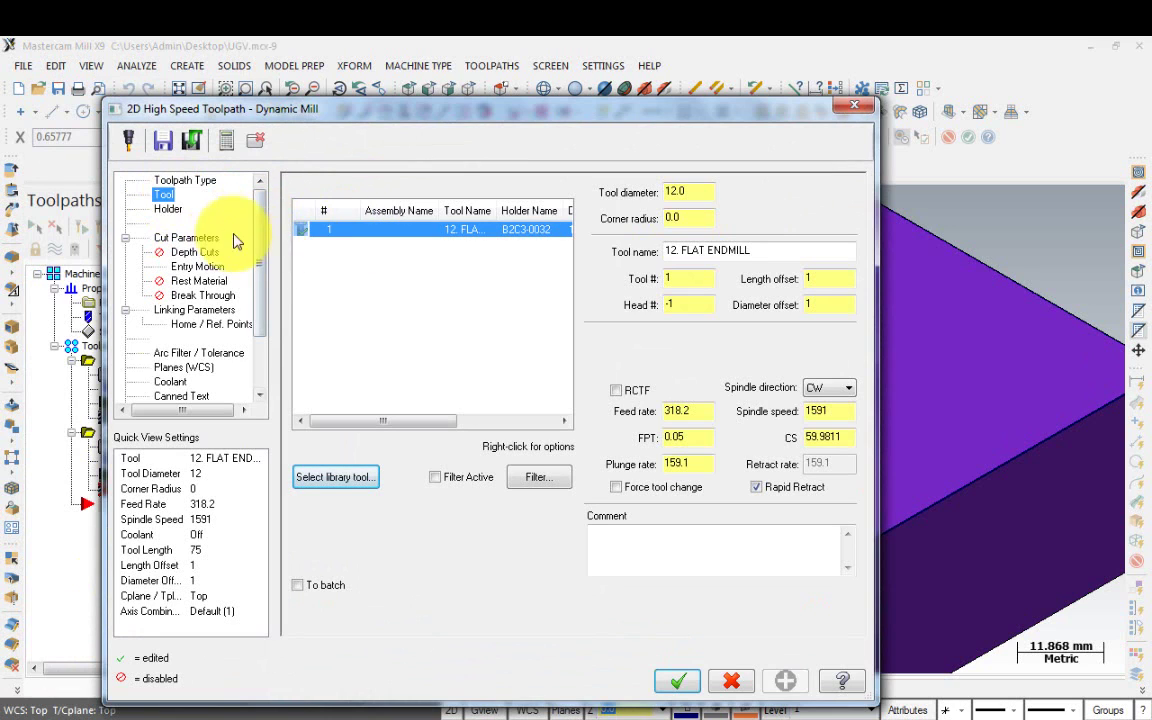
left_click(180, 238)
type("1")
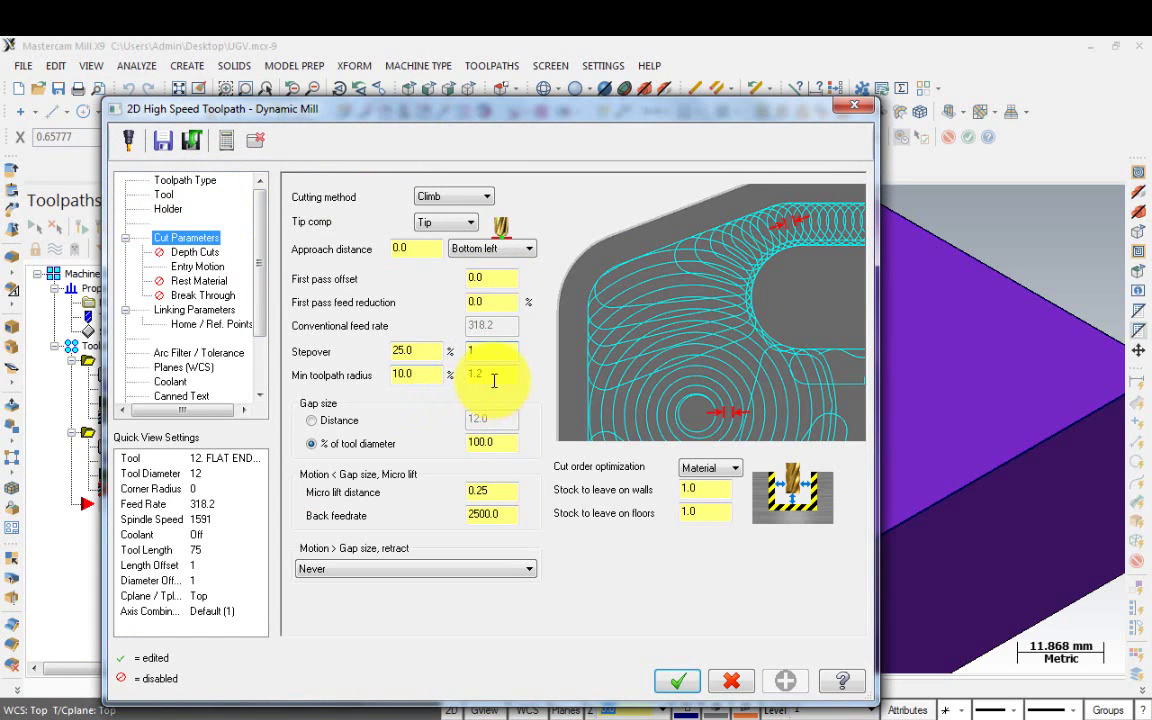
key("Tab")
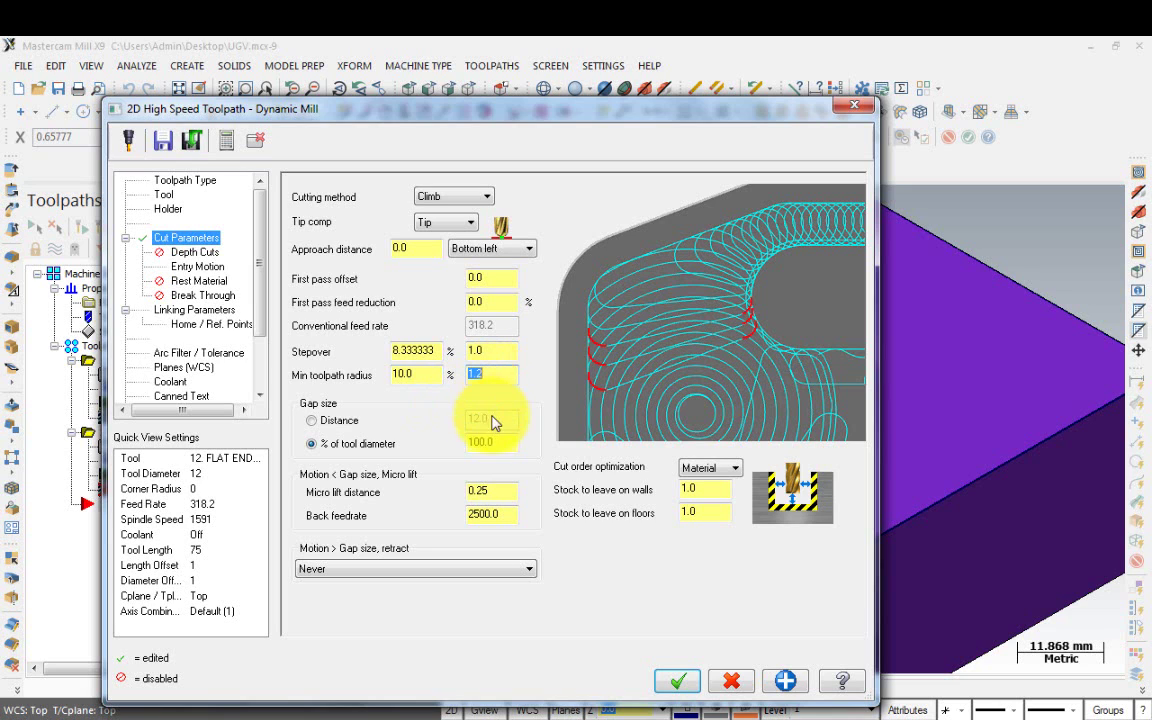
key("Tab")
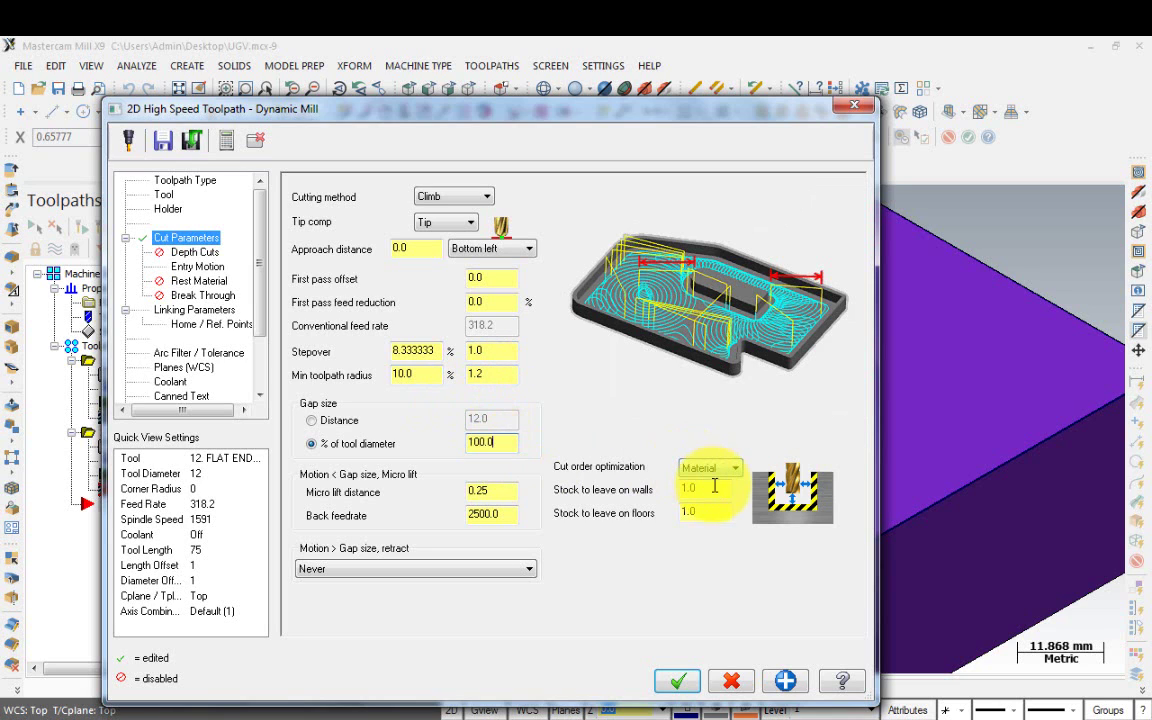
left_click(713, 491)
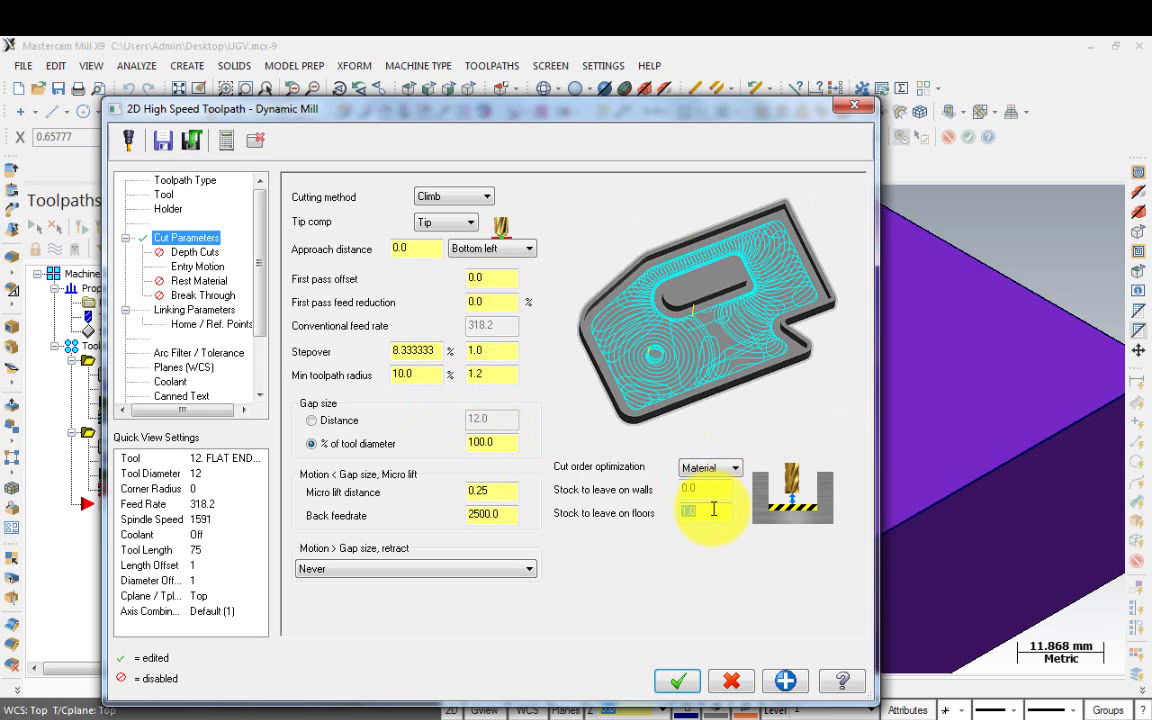
Leave 0 stock and set a helix-only entry: radius 5.0, Z clearance 1.0, plunge angle 1.
type("0")
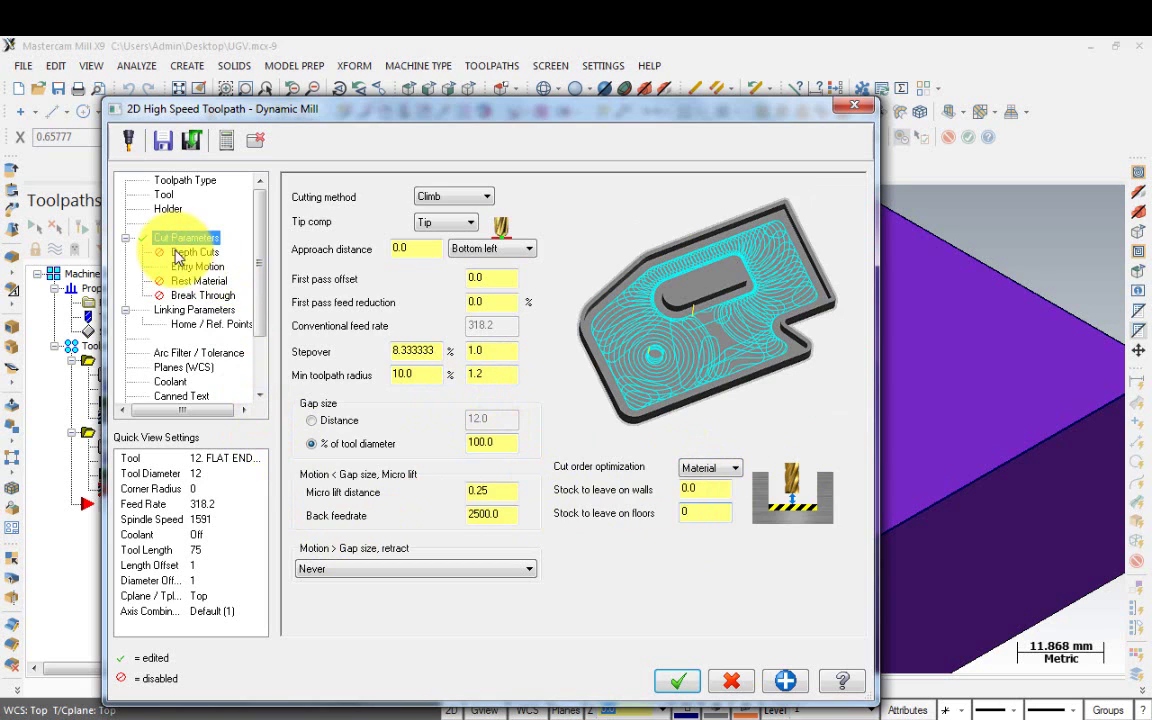
left_click(180, 253)
left_click(205, 268)
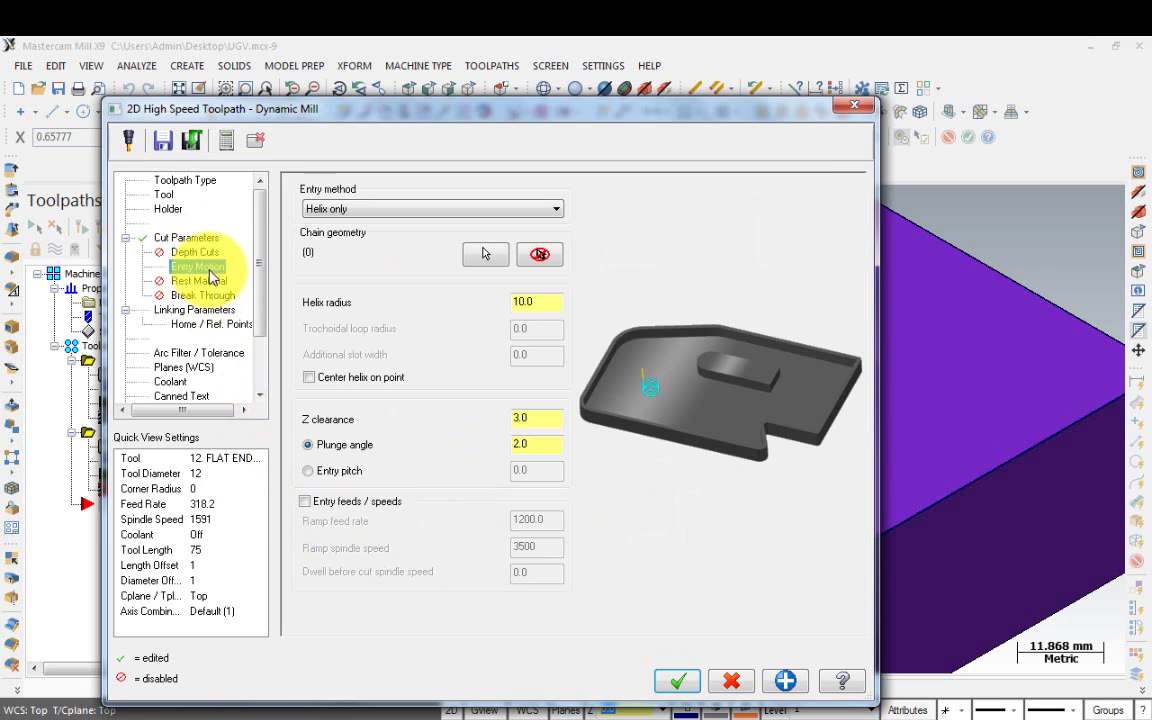
double_click(545, 308)
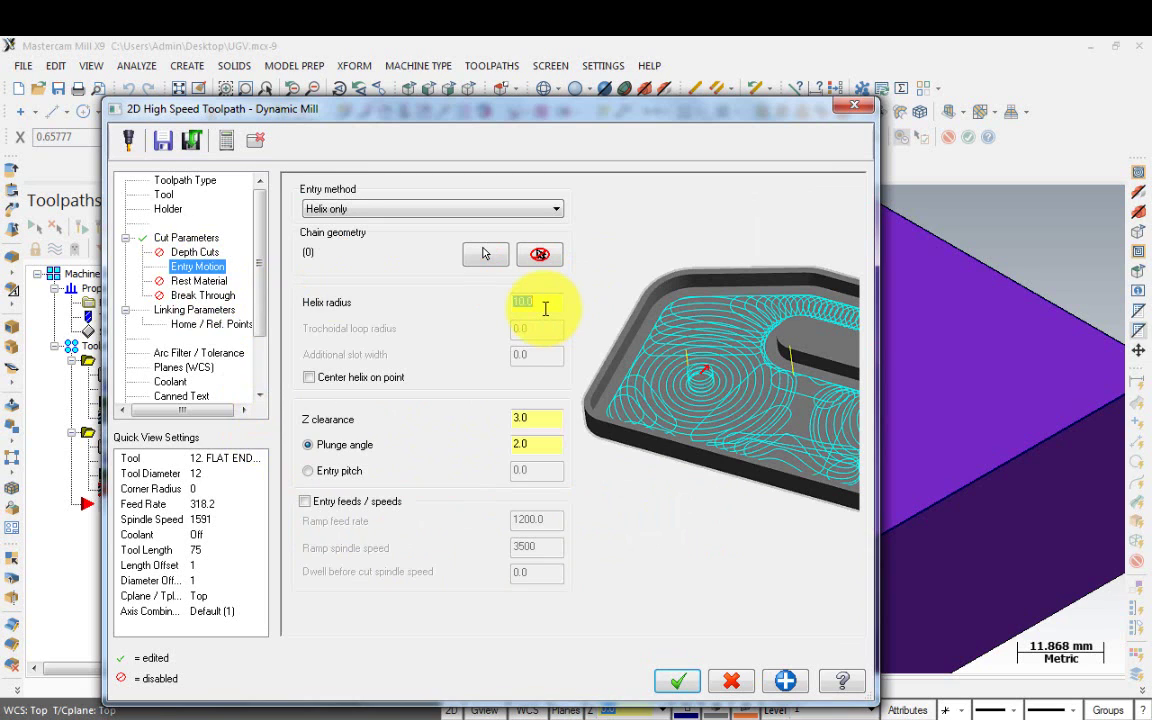
type("5")
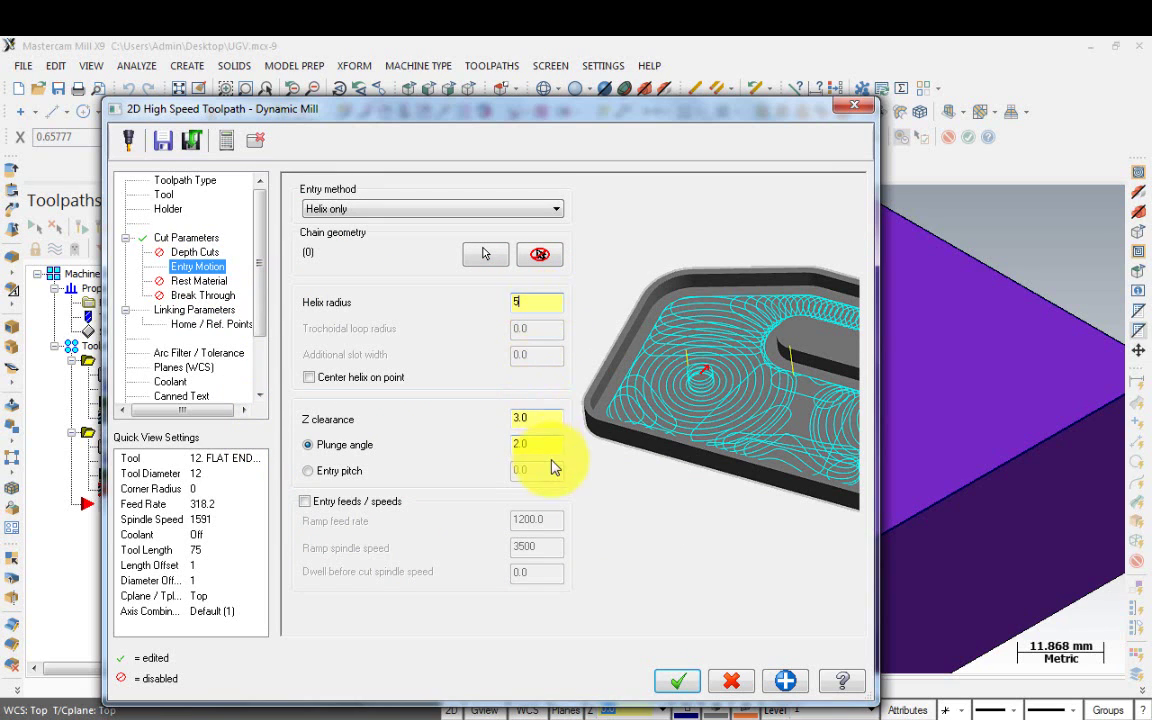
left_click(550, 424)
type("1")
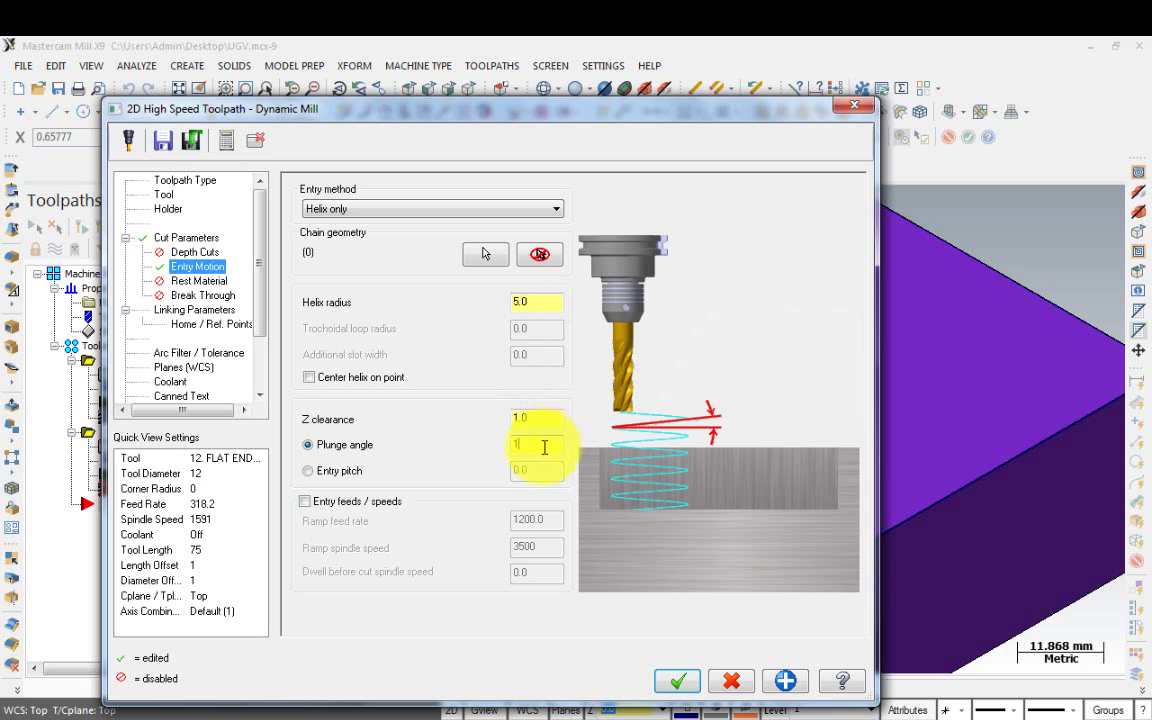
left_click(197, 267)
Set linking heights to retract 6.0 and feed plane 3.0, with absolute feed plane and depth.
left_click(195, 281)
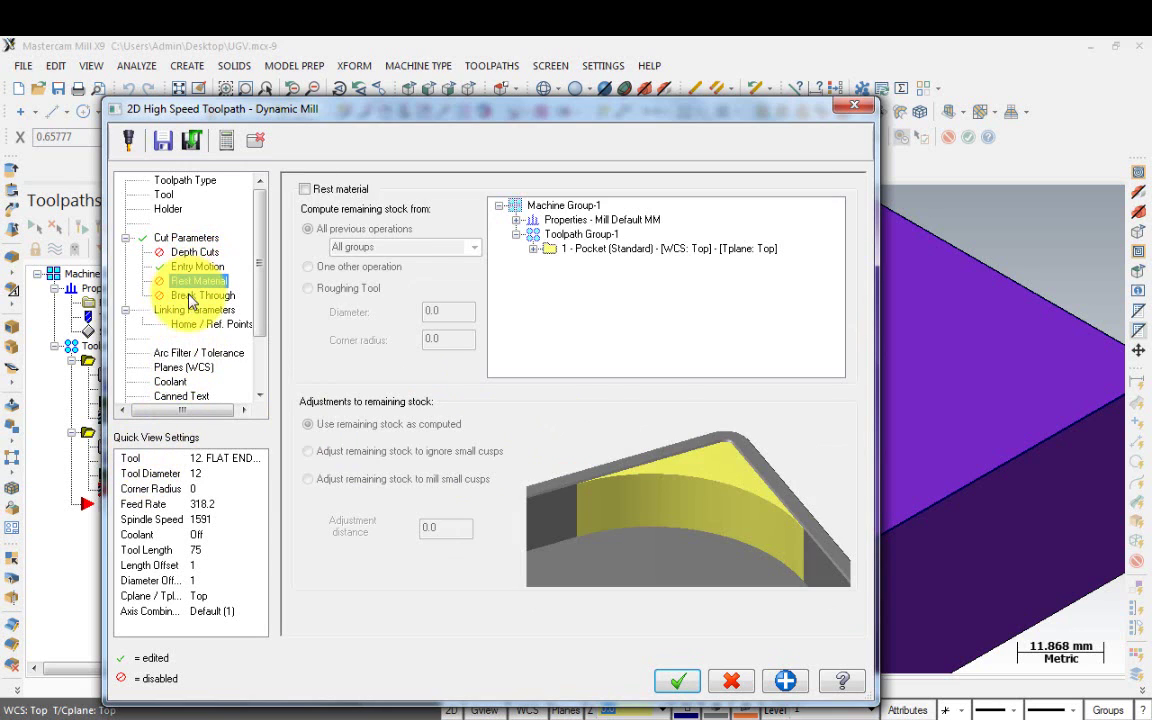
left_click(195, 296)
left_click(190, 311)
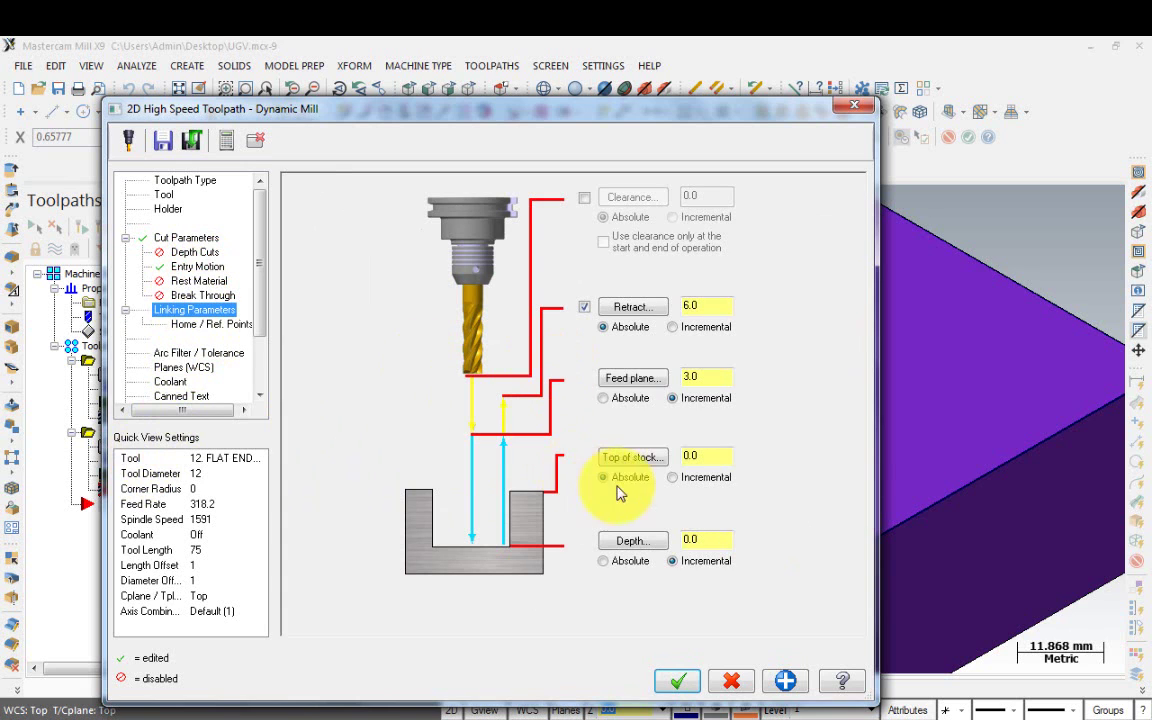
left_click(603, 398)
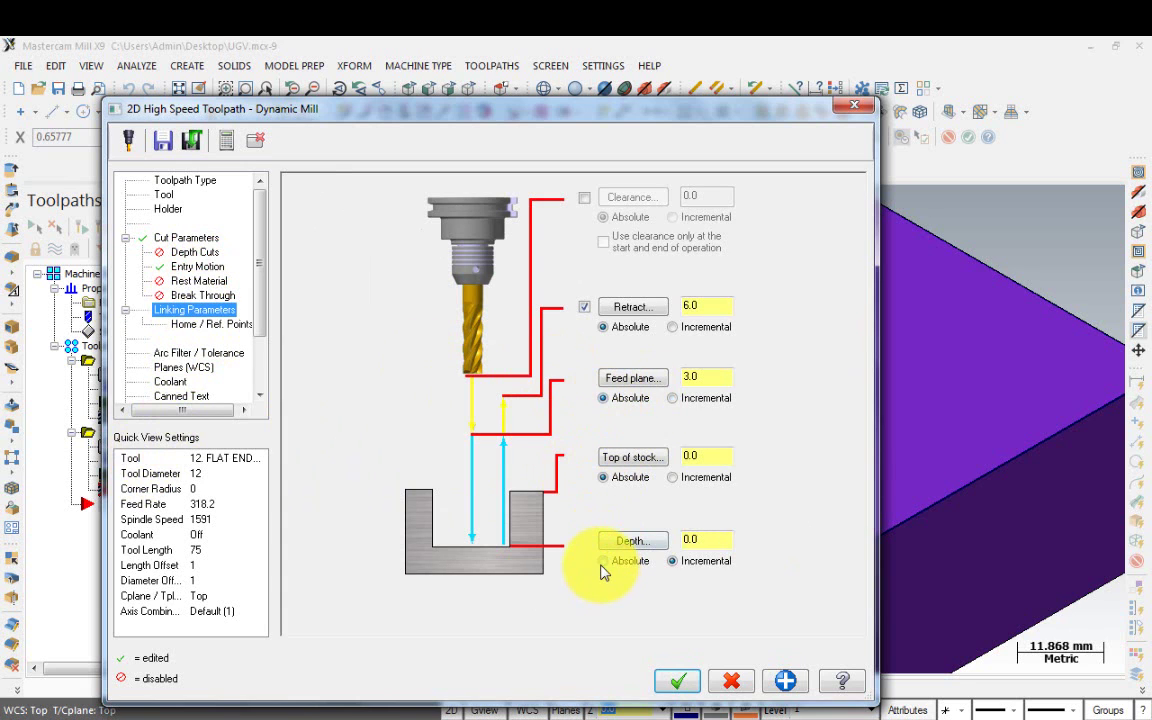
left_click(603, 562)
Take the -15.0 depth from the pocket floor, accept, and regenerate the Dynamic Mill toolpath.
left_click(628, 541)
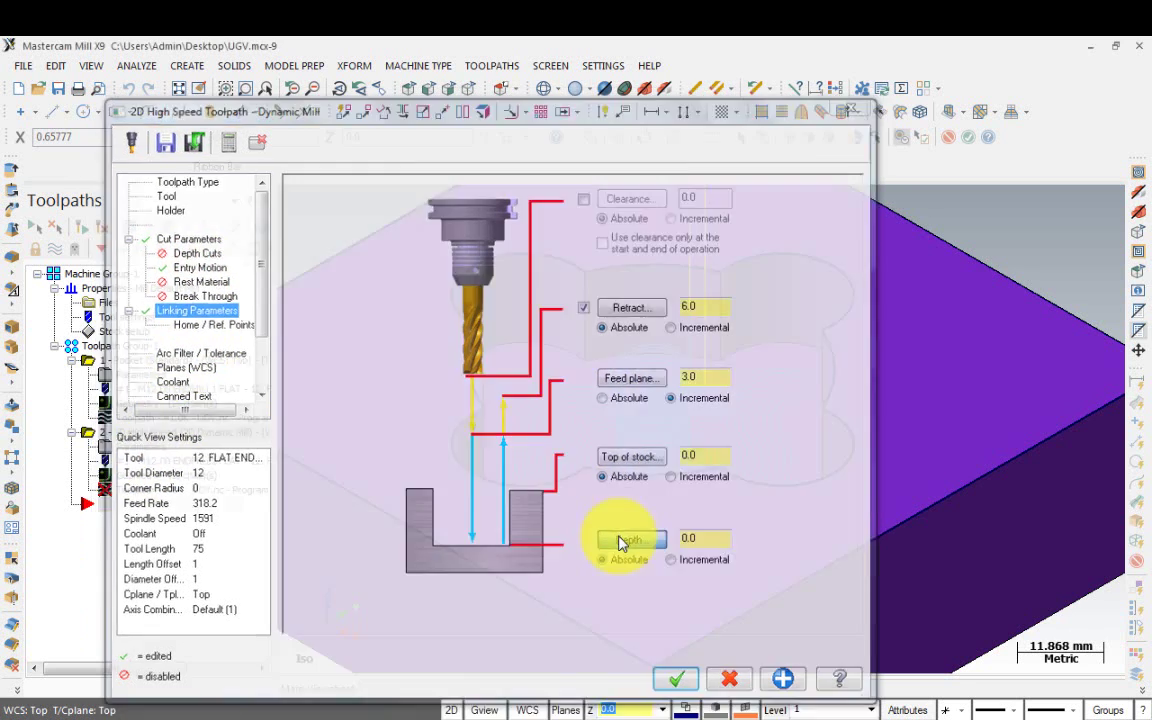
left_click(591, 368)
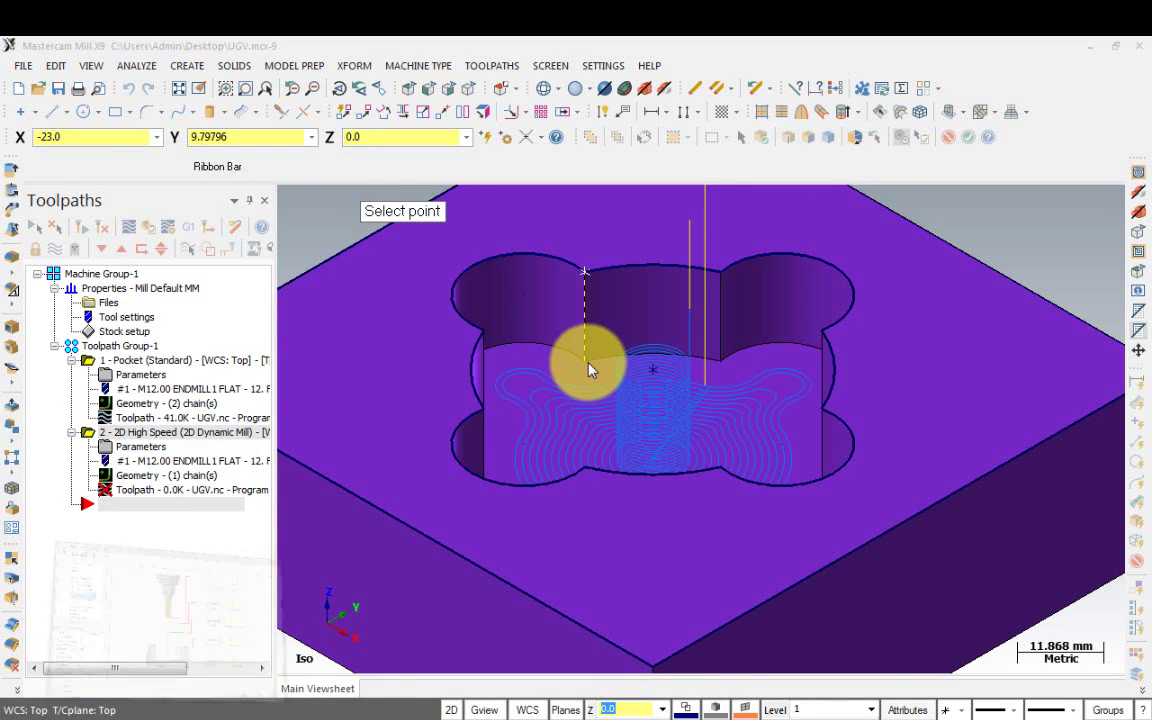
left_click(678, 681)
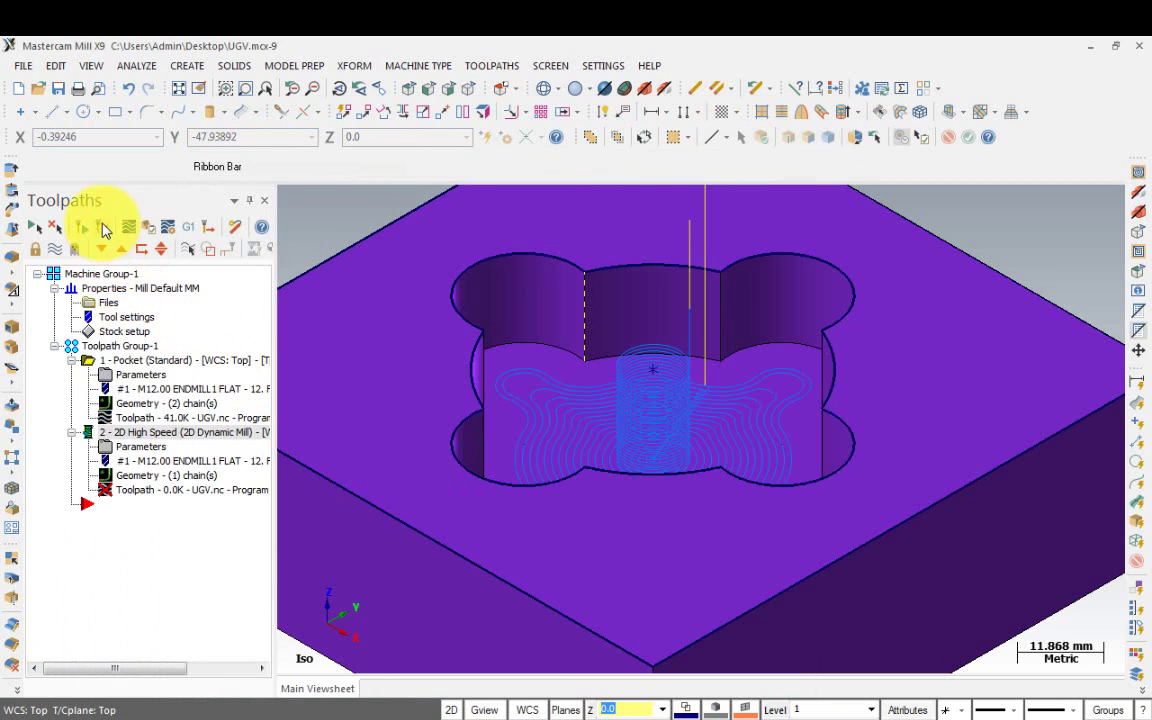
scroll(566, 393, "down", 1)
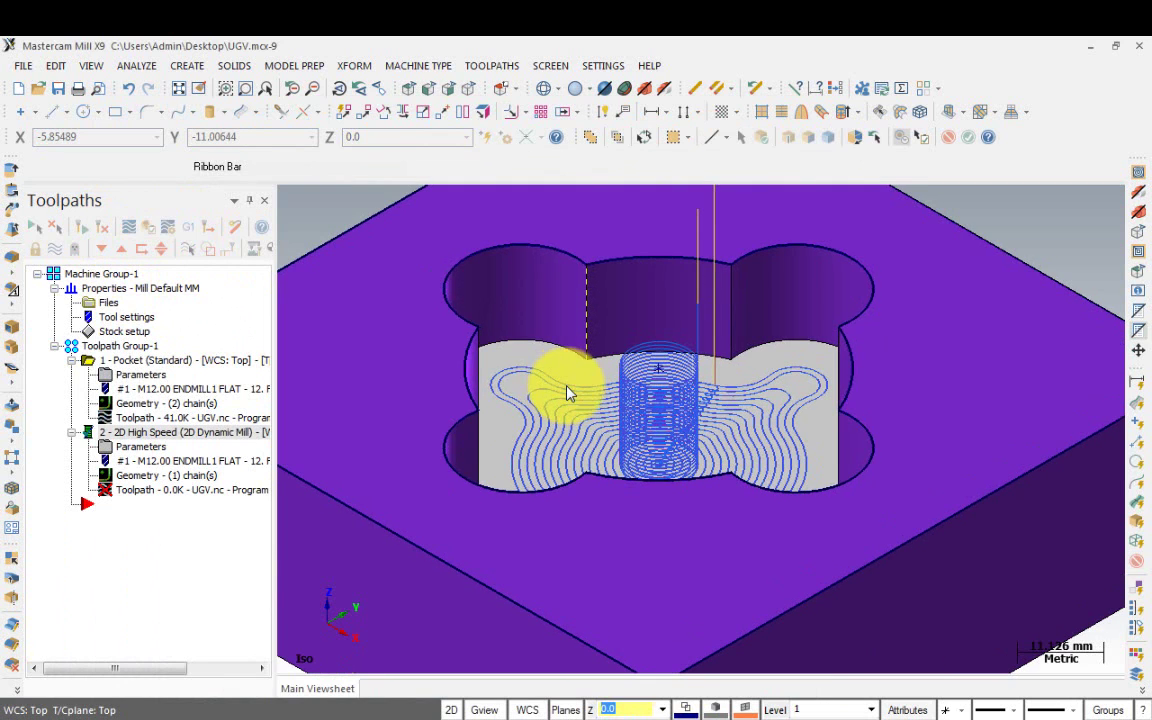
scroll(577, 392, "down", 1)
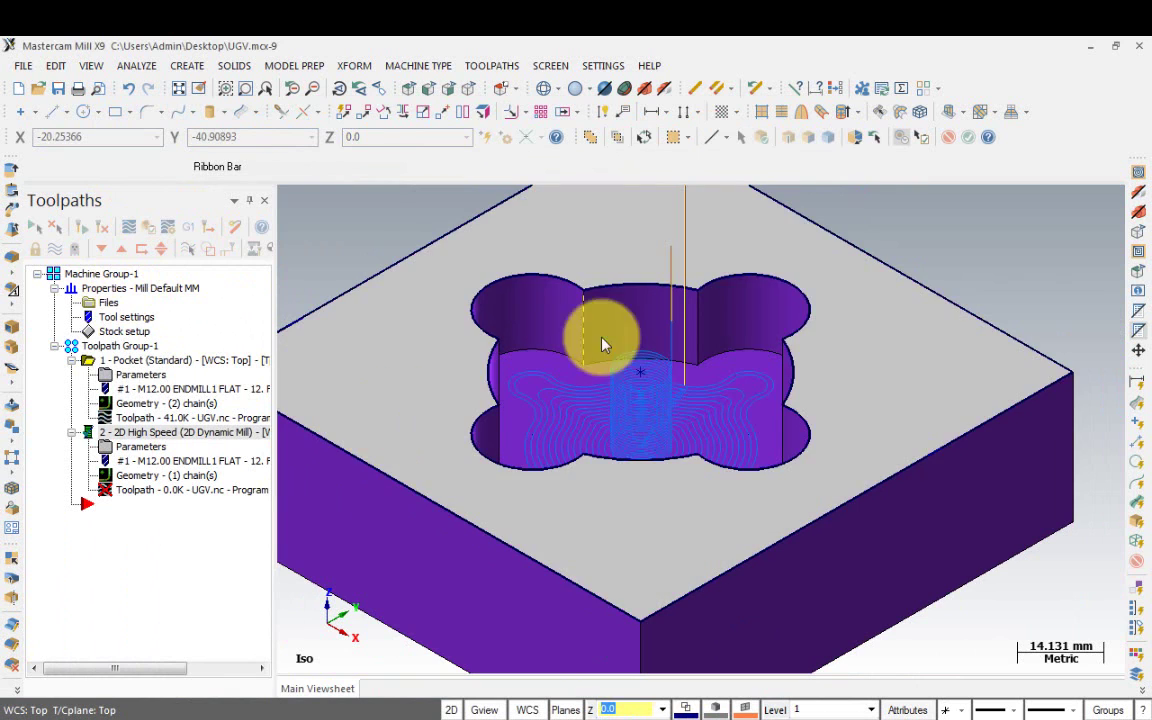
scroll(823, 458, "up", 1)
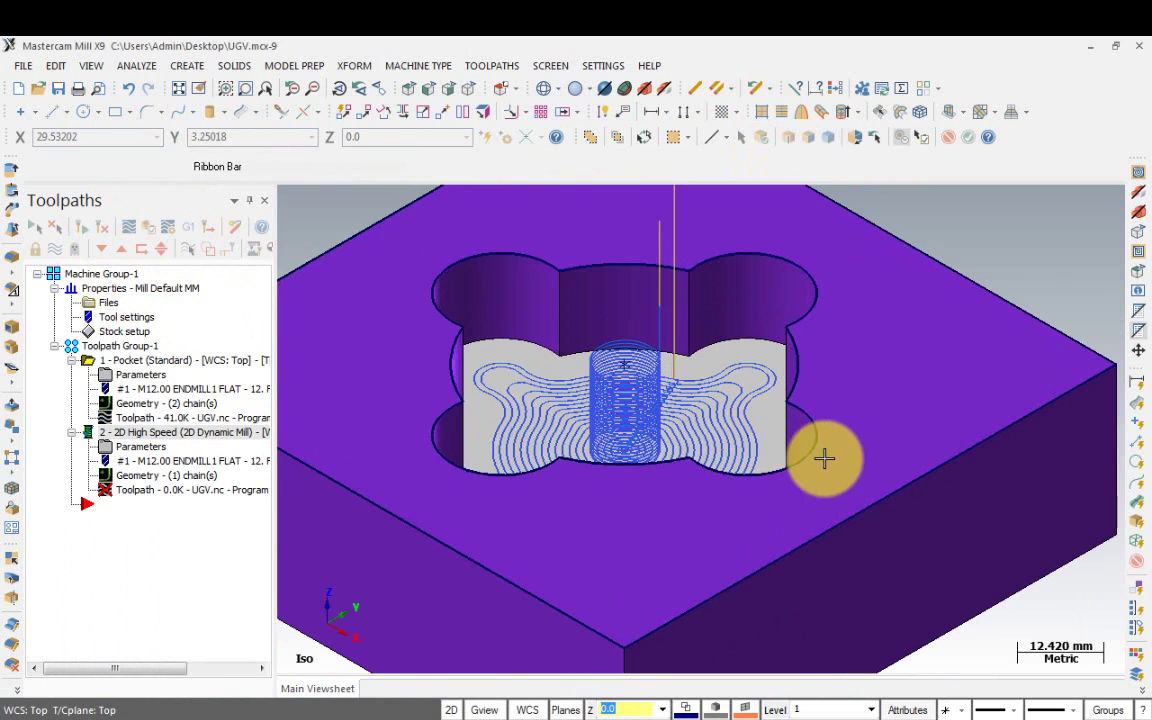
scroll(831, 453, "down", 2)
scroll(831, 453, "down", 2)
left_click(102, 227)
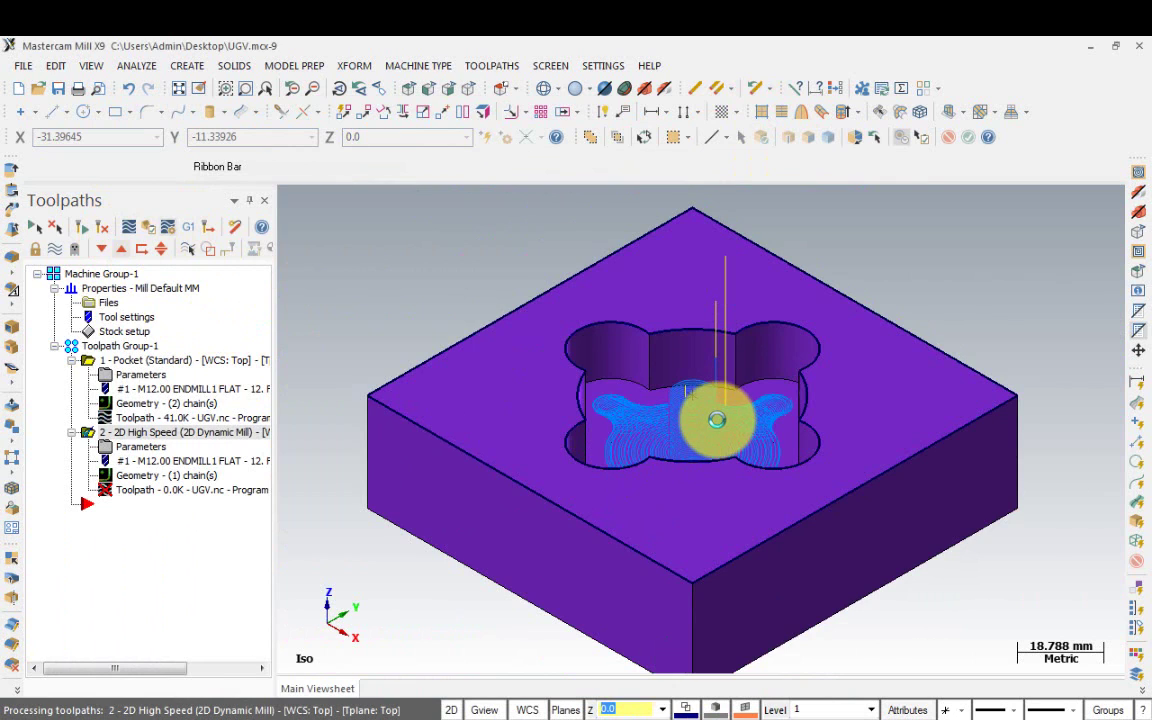
Orbit and fit the view to inspect the Dynamic Mill passes, then select the Pocket operation.
scroll(717, 420, "up", 2)
scroll(730, 458, "up", 3)
scroll(730, 455, "up", 2)
scroll(739, 385, "up", 2)
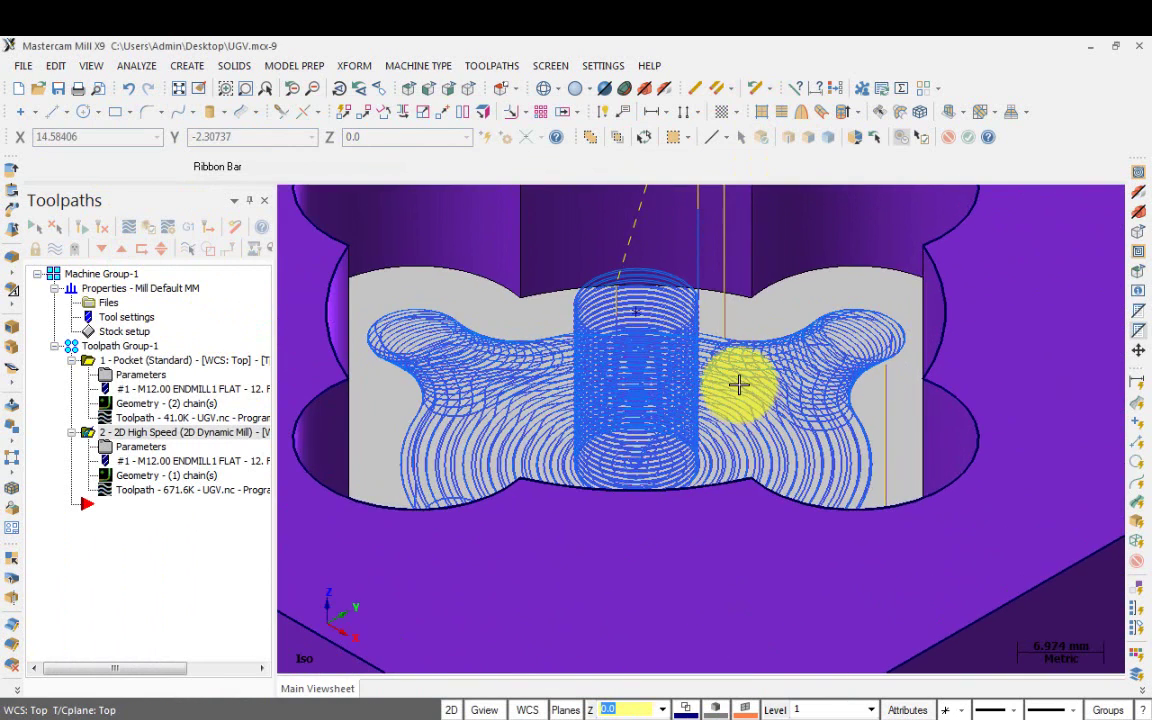
mouse_move(739, 385)
middle_mouse_down()
mouse_move(708, 454)
mouse_move(728, 432)
middle_mouse_up()
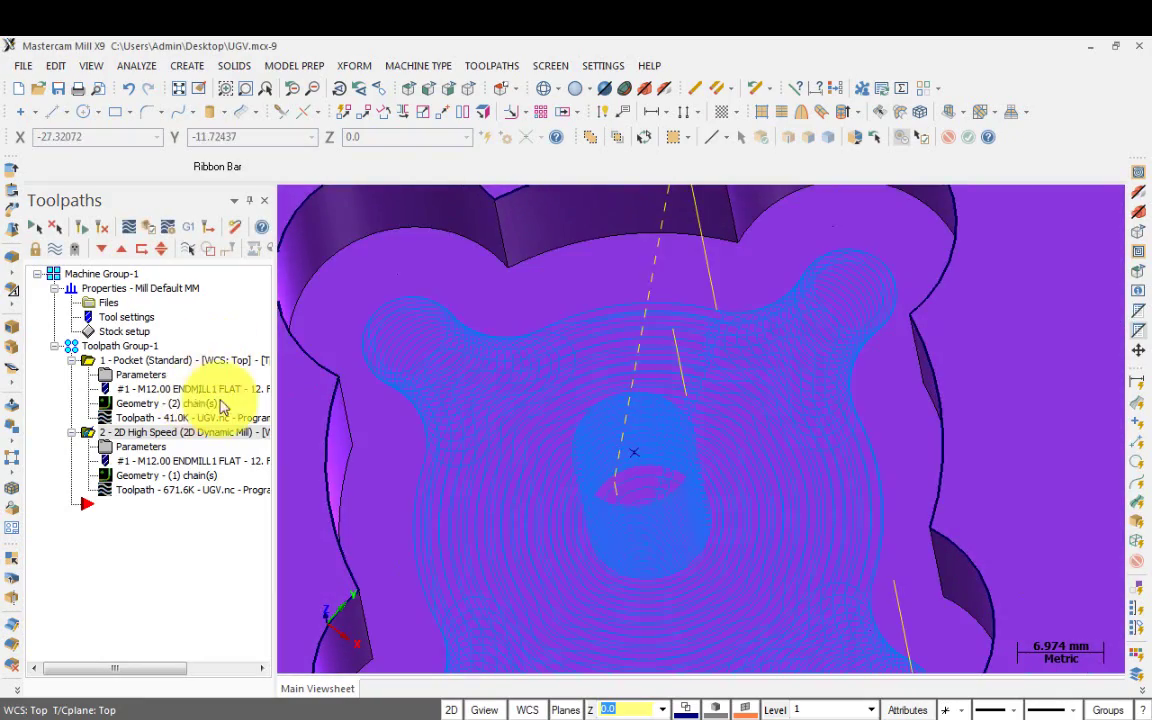
key("alt+7")
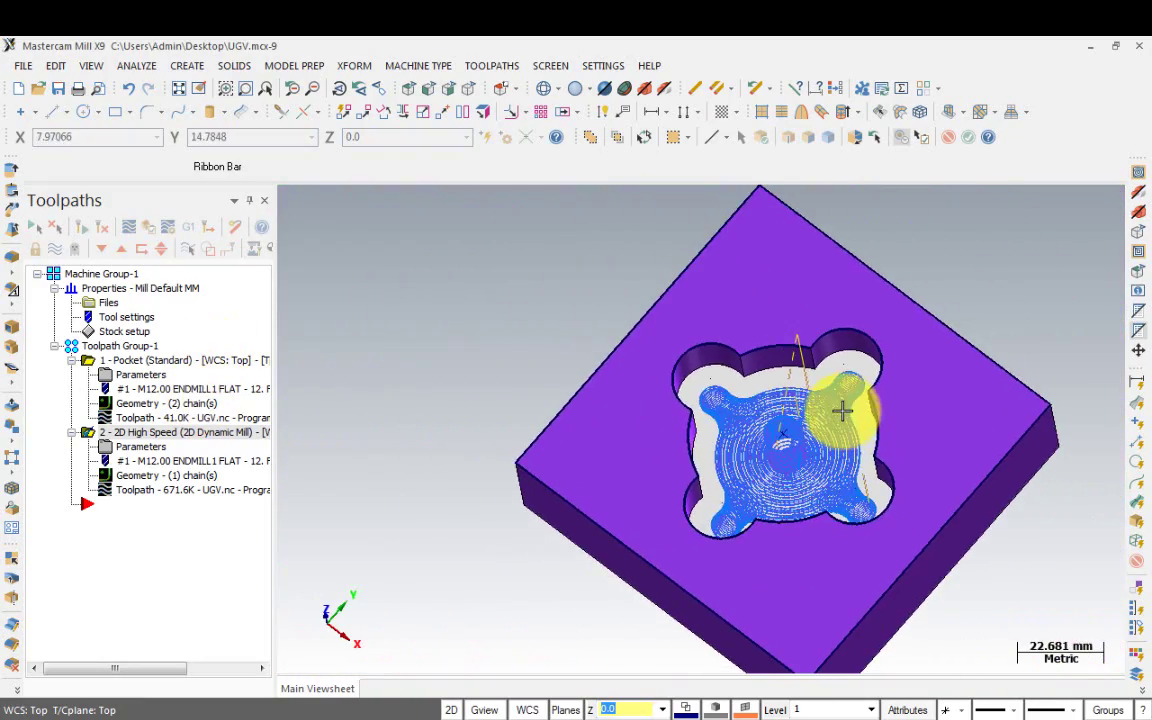
middle_click_drag(842, 410, 938, 496)
scroll(938, 496, "up", 2)
scroll(944, 491, "up", 1)
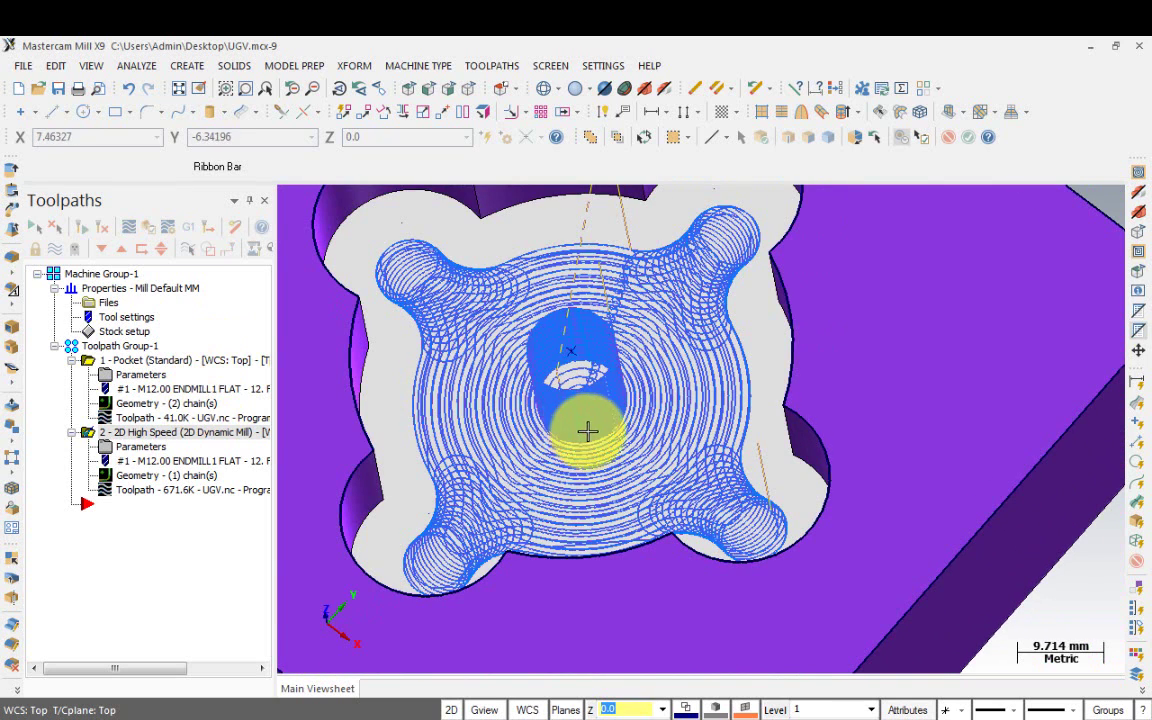
scroll(586, 432, "down", 1)
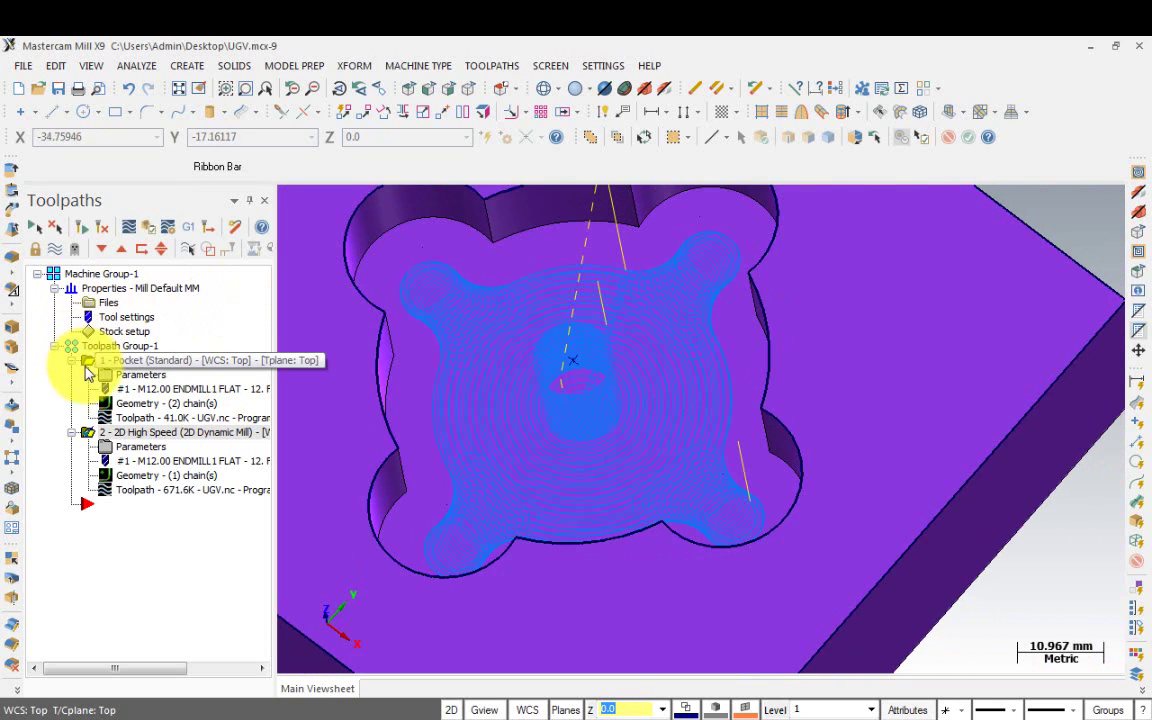
left_click(93, 361)
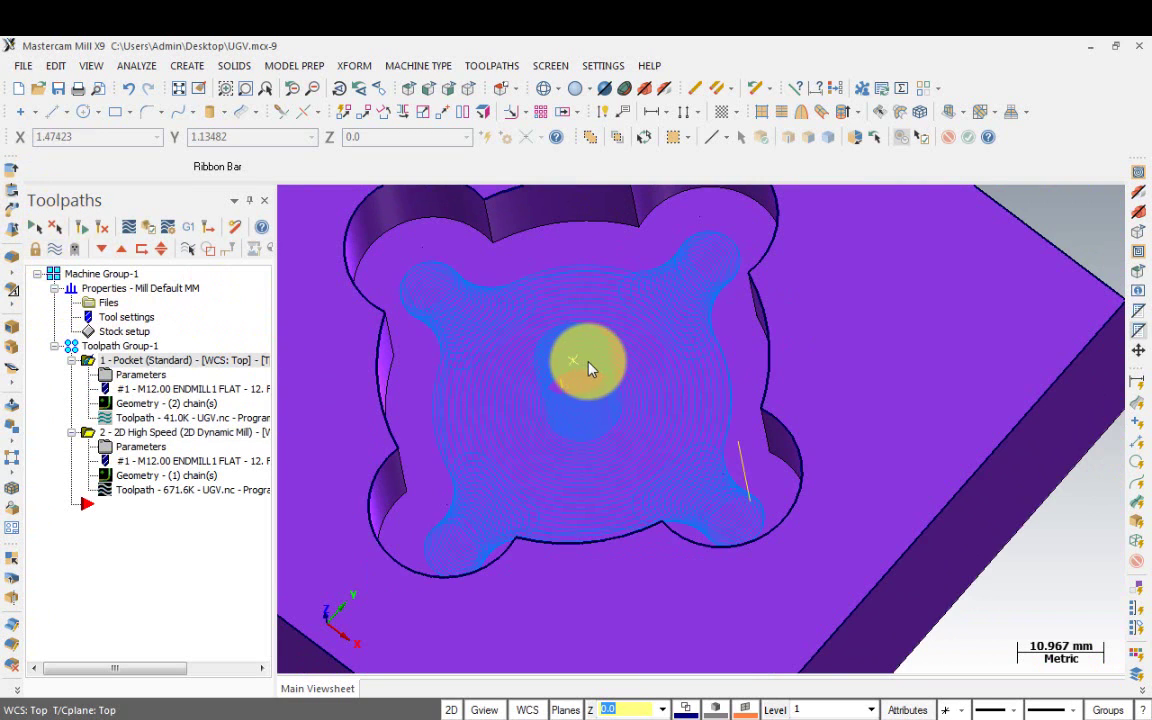
scroll(589, 362, "down", 1)
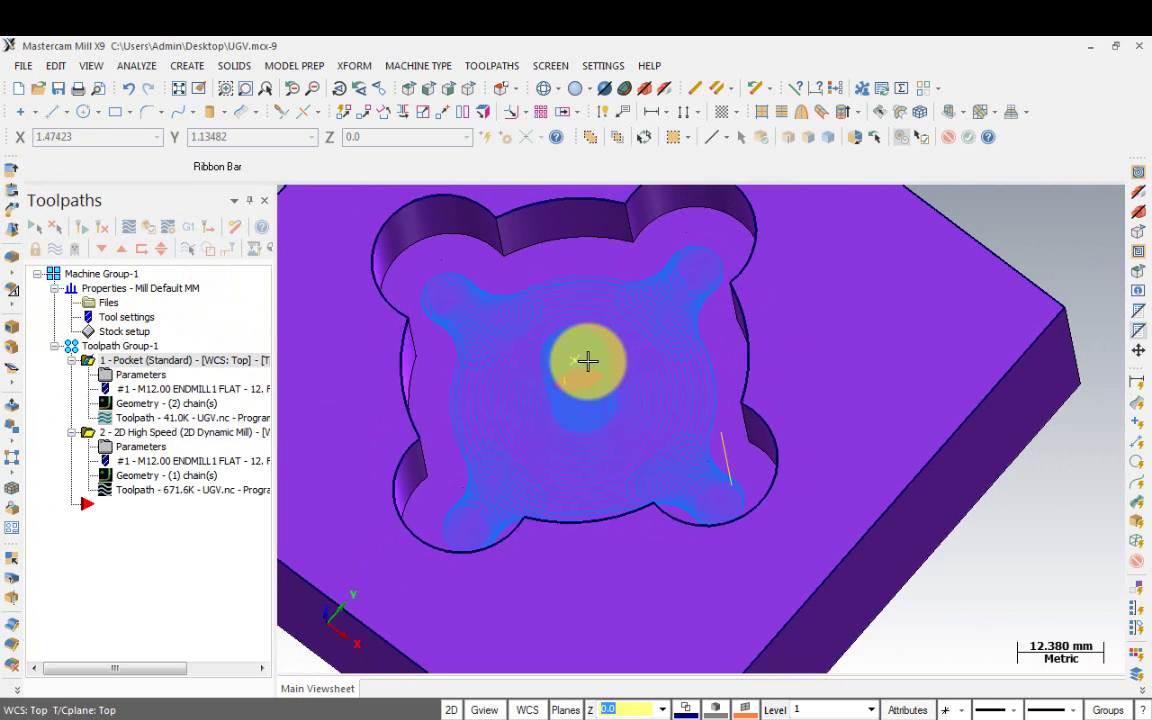
Backplot the Pocket (Standard) toolpath from start to finish.
left_click(128, 229)
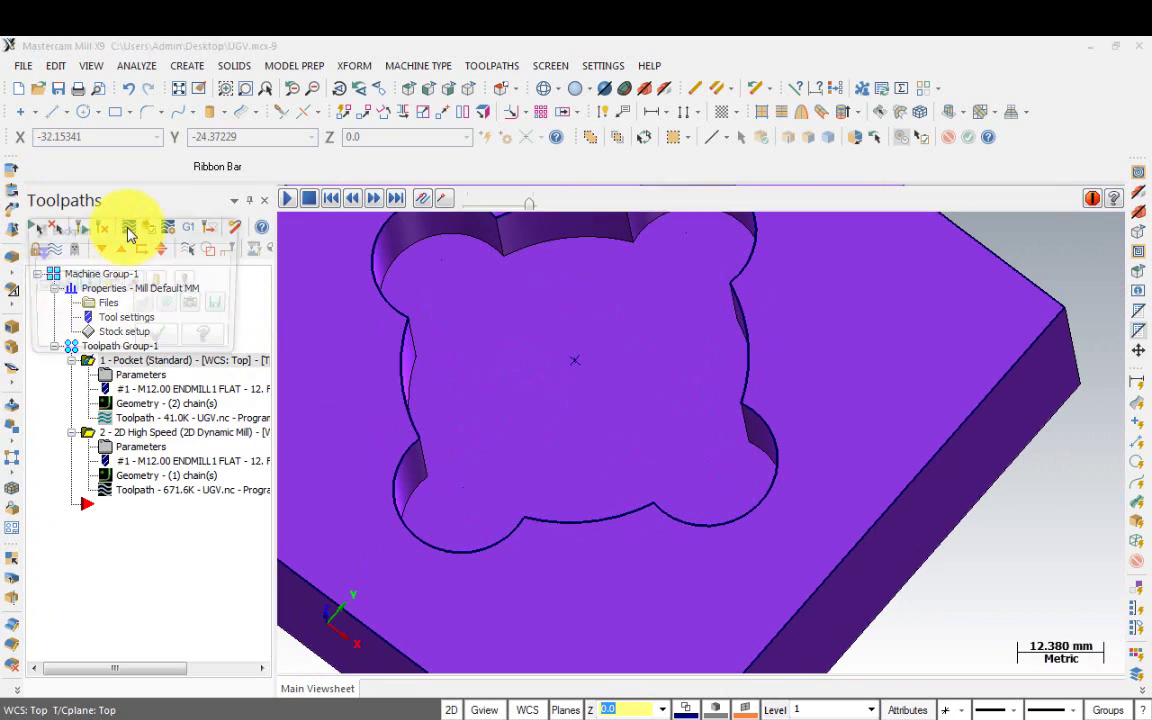
left_click(286, 203)
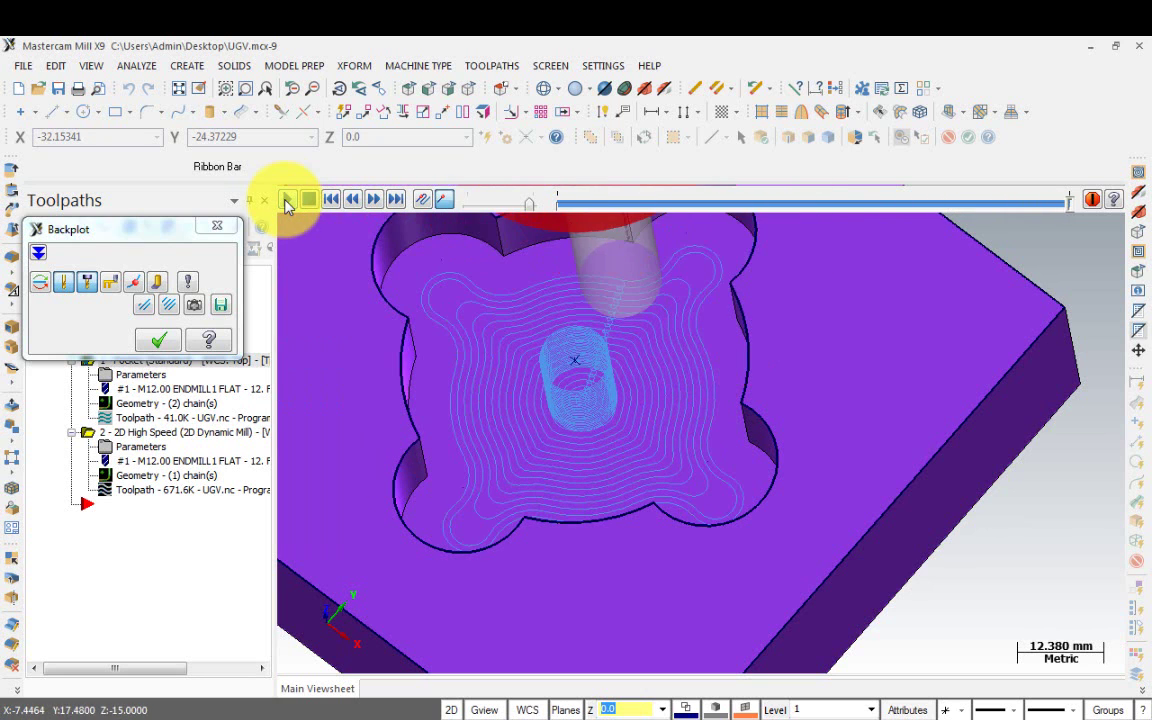
left_click(216, 225)
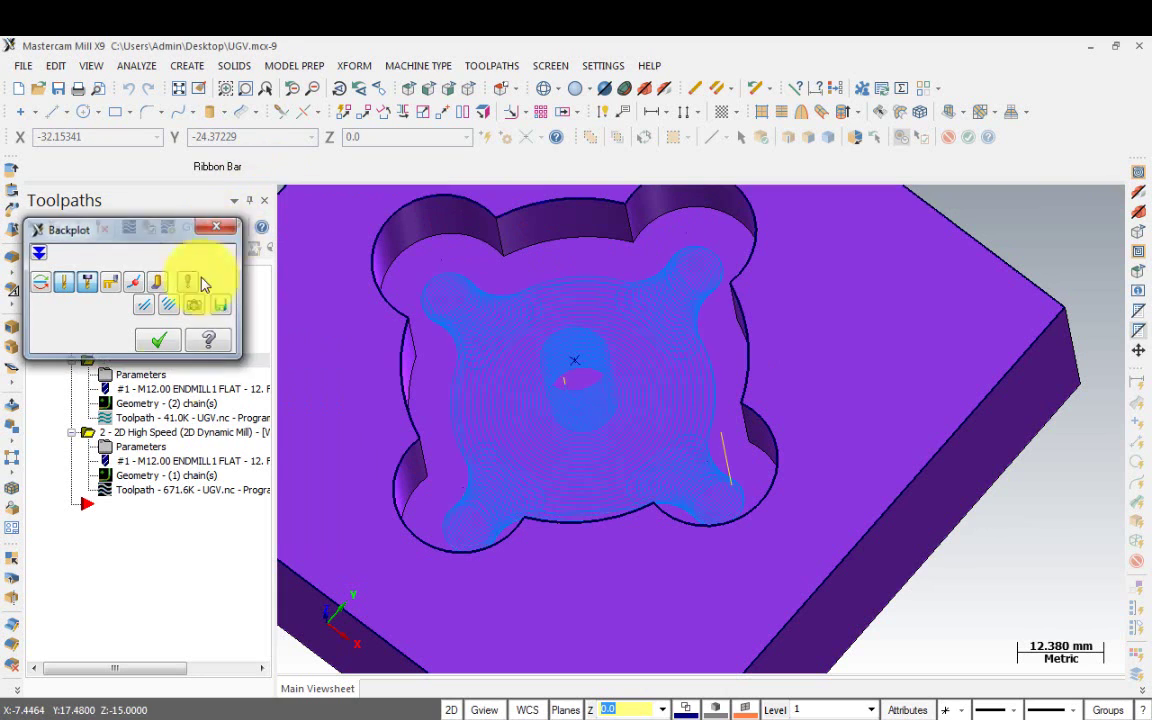
Backplot the 2D High Speed Dynamic Mill toolpath, then load the toolpaths into Simulator verification.
left_click(123, 436)
left_click(130, 229)
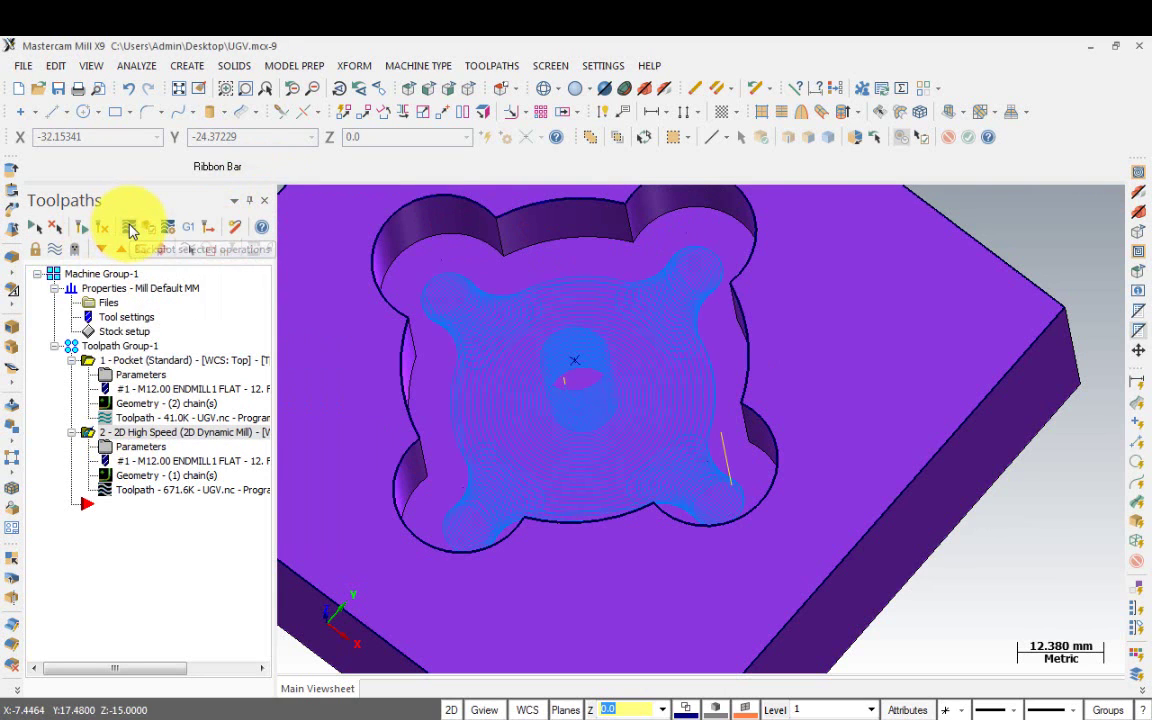
left_click(289, 200)
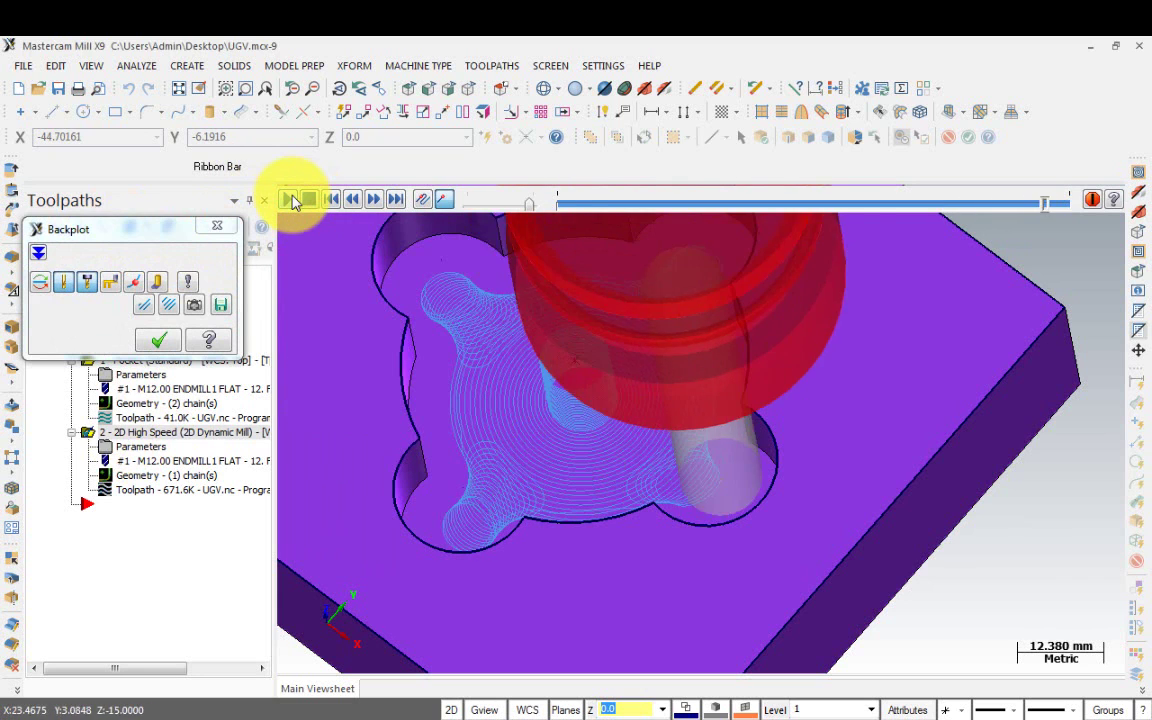
scroll(456, 391, "up", 2)
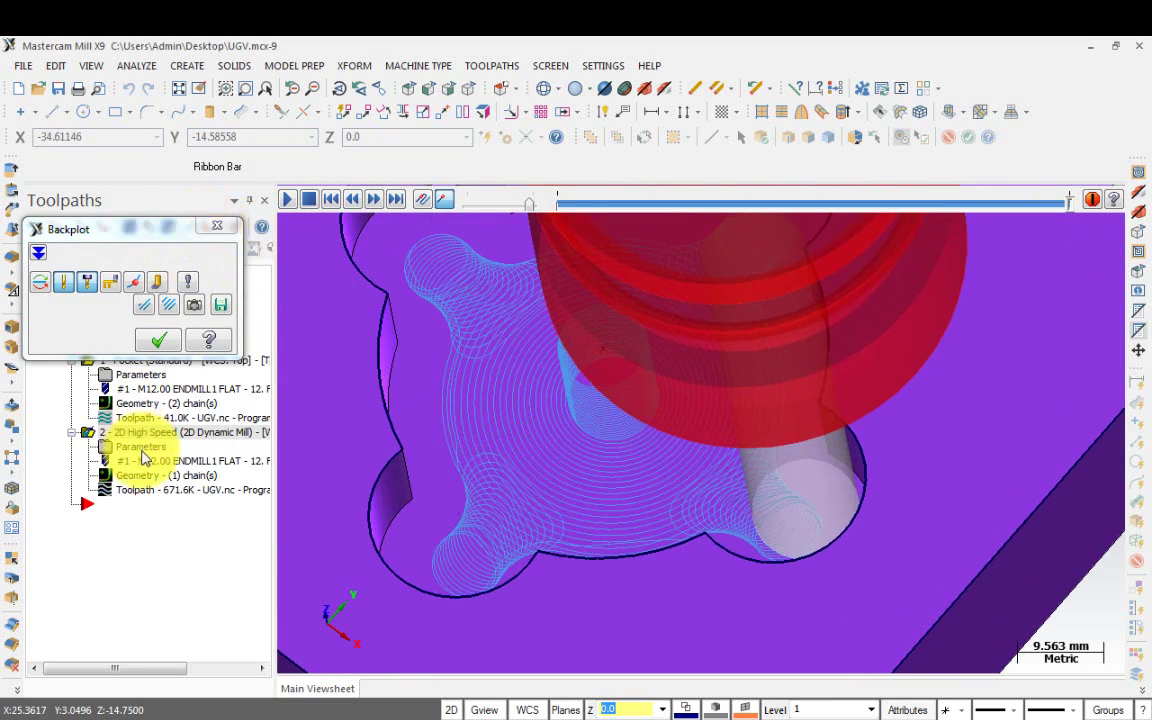
left_click(217, 230)
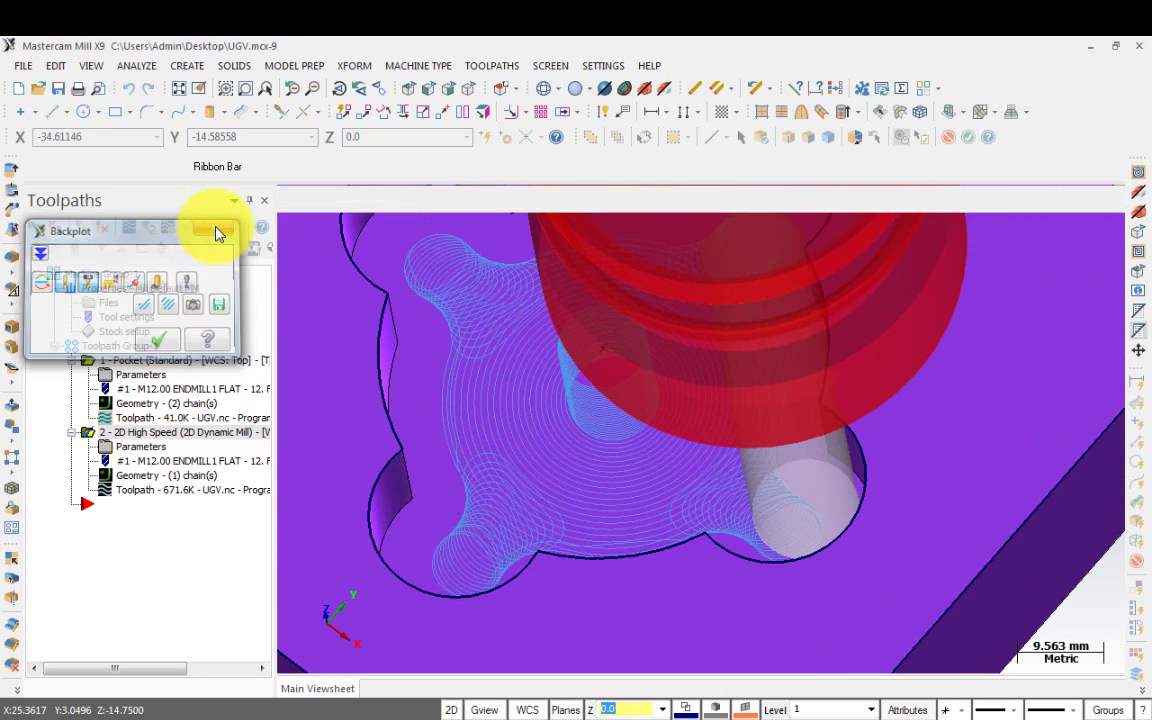
left_click(148, 232)
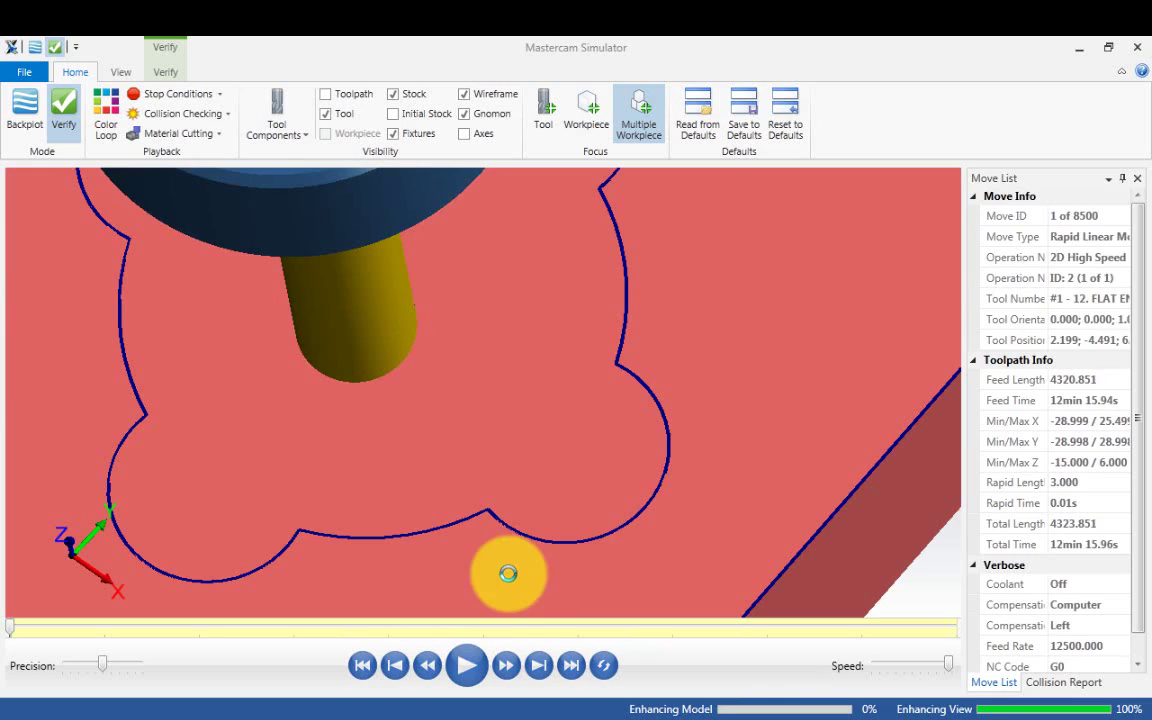
Play the 2D High Speed Dynamic Mill verify simulation, cutting from the clover pocket centre.
scroll(535, 455, "up", 3)
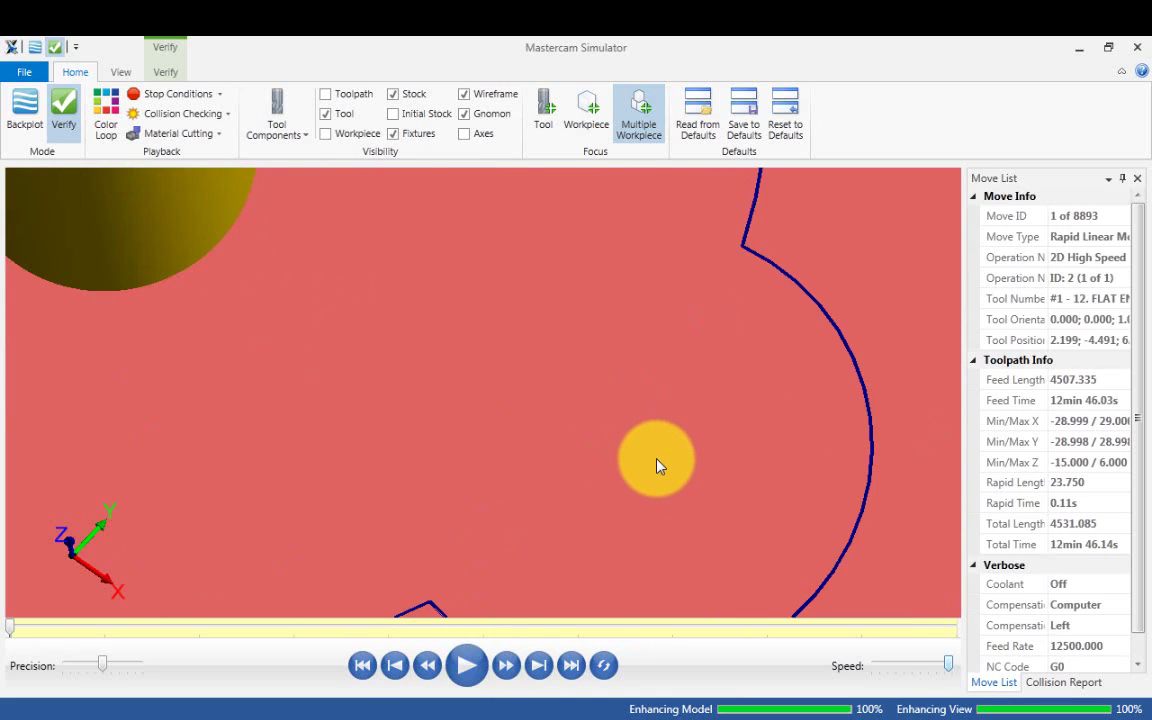
scroll(657, 465, "down", 2)
scroll(658, 465, "down", 3)
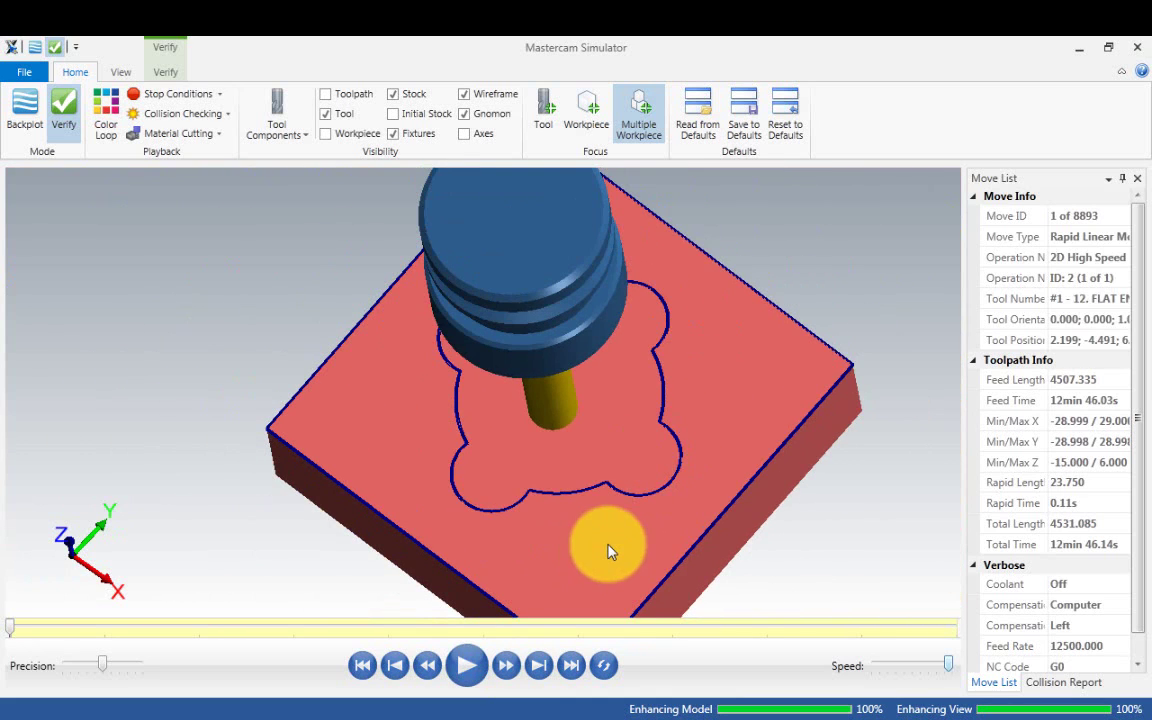
scroll(600, 565, "up", 1)
scroll(591, 507, "down", 1)
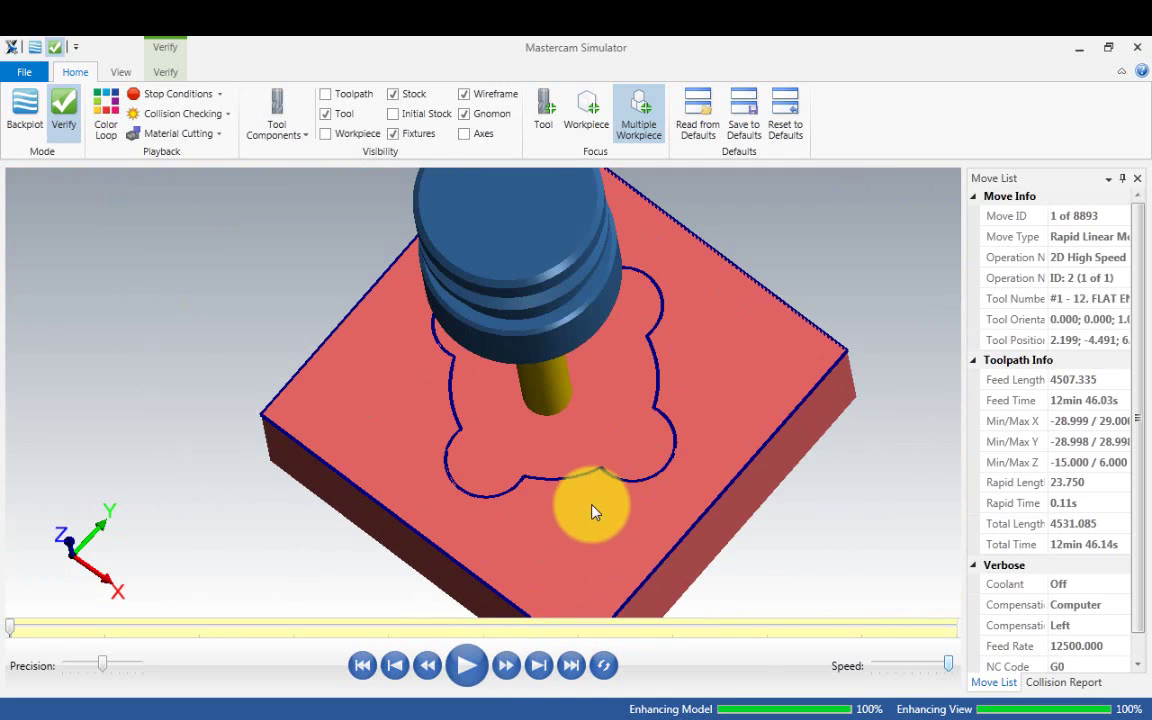
left_click(460, 666)
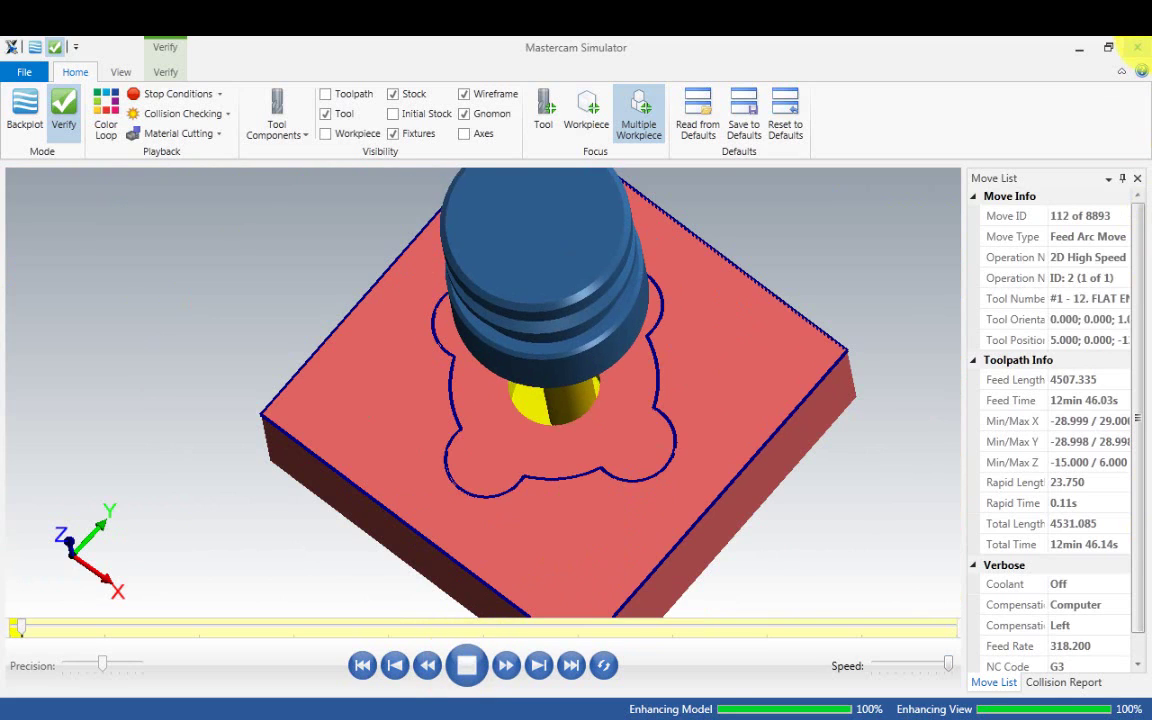